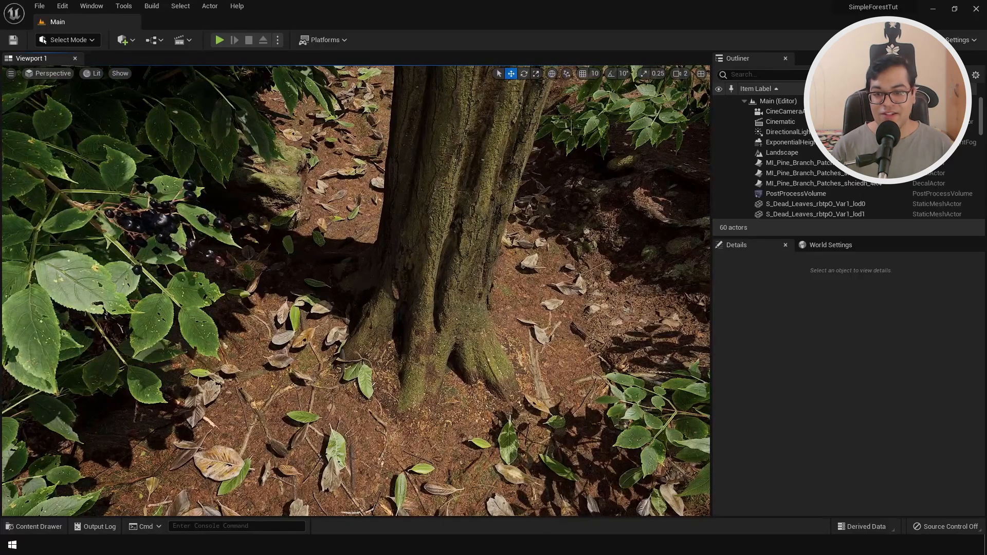
Examine the finished forest scene around the tree trunk, including the foliage and the fallen leaves on the ground
{"action": "key", "text": "s"}
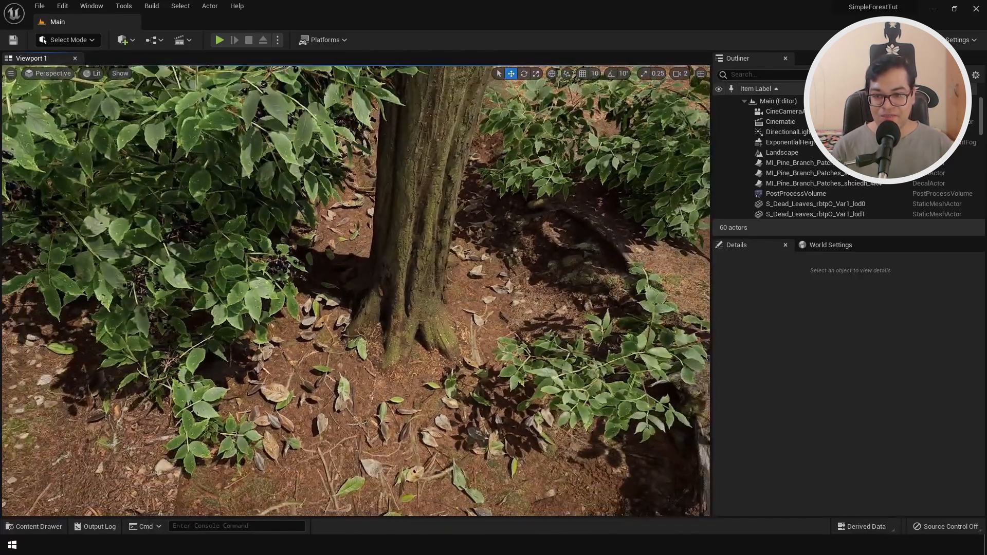
{"action": "key", "text": "w"}
{"action": "key", "text": "w"}
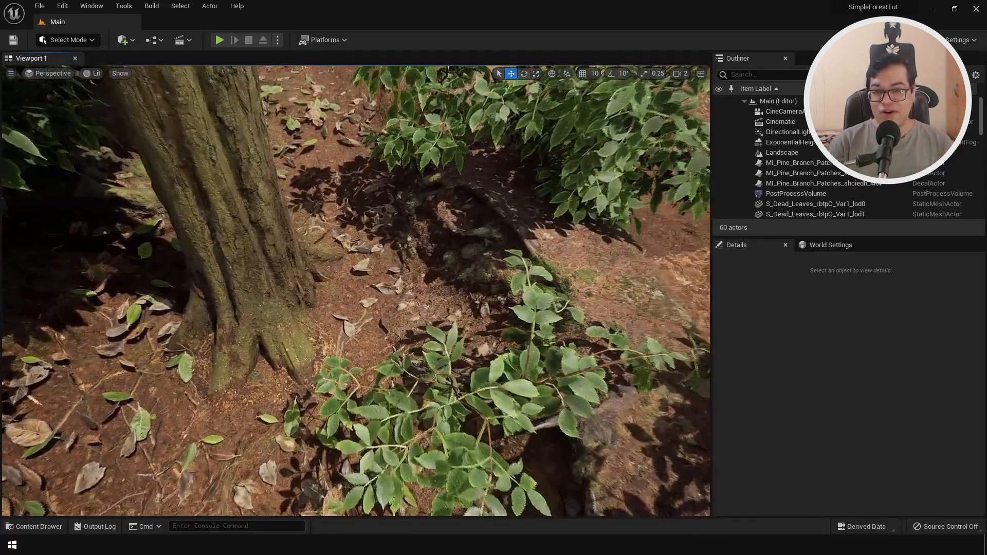
{"action": "key", "text": "a"}
{"action": "key", "text": "w"}
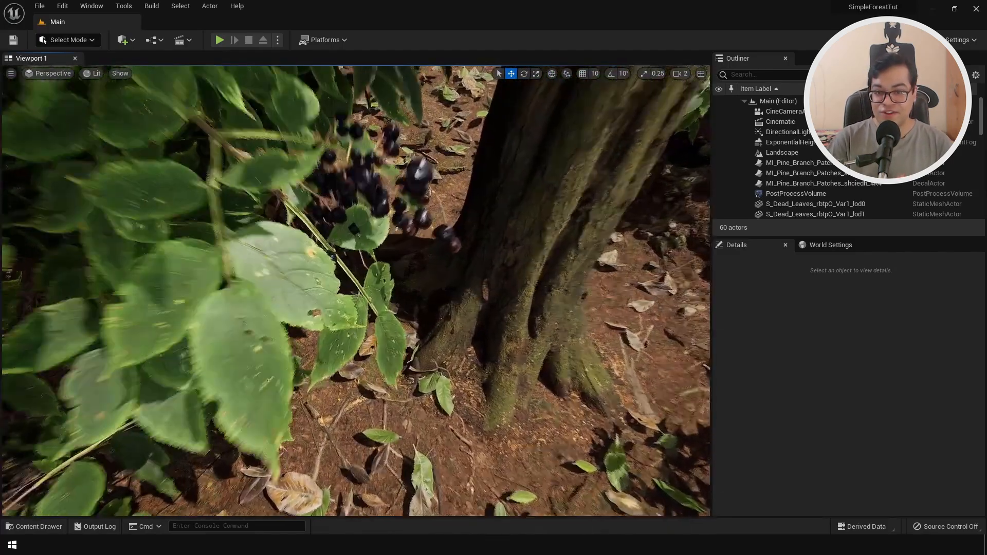
{"action": "key", "text": "w"}
{"action": "key", "text": "s"}
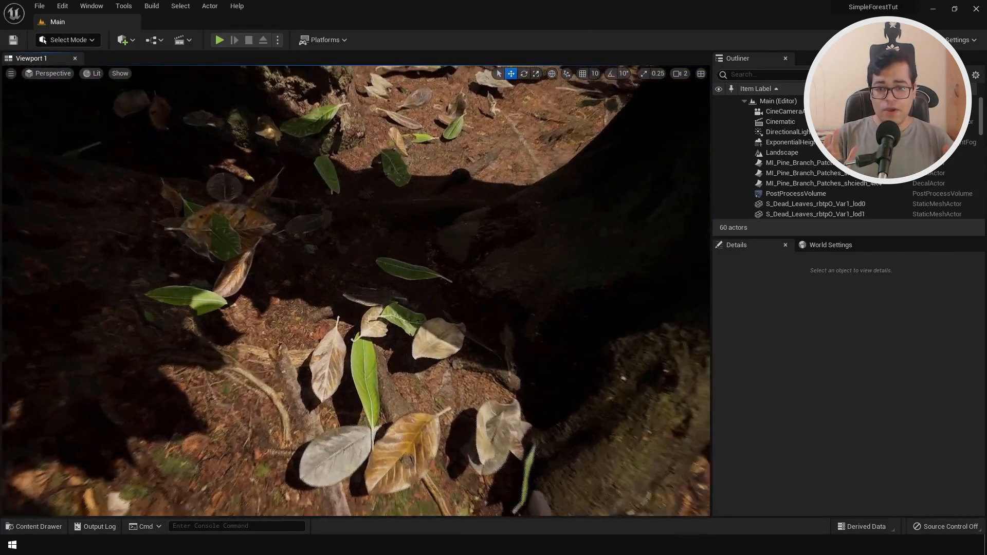
{"action": "key", "text": "s"}
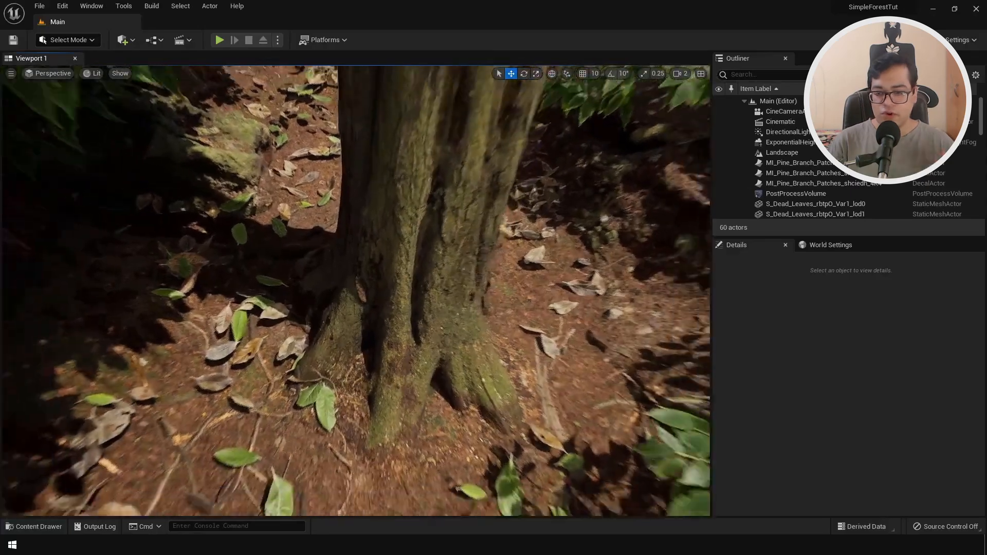
{"action": "key", "text": "s"}
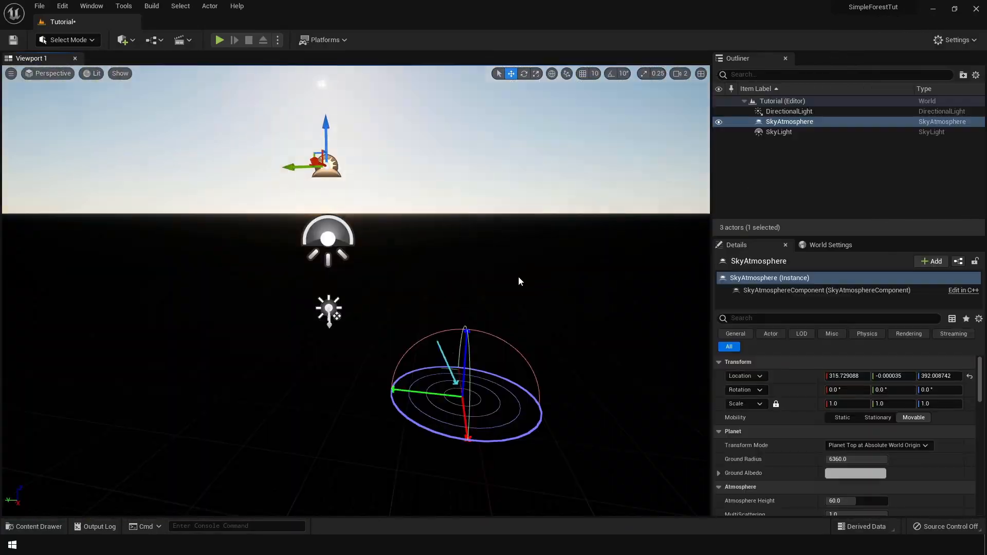
{"action": "key", "text": "ctrl+l"}
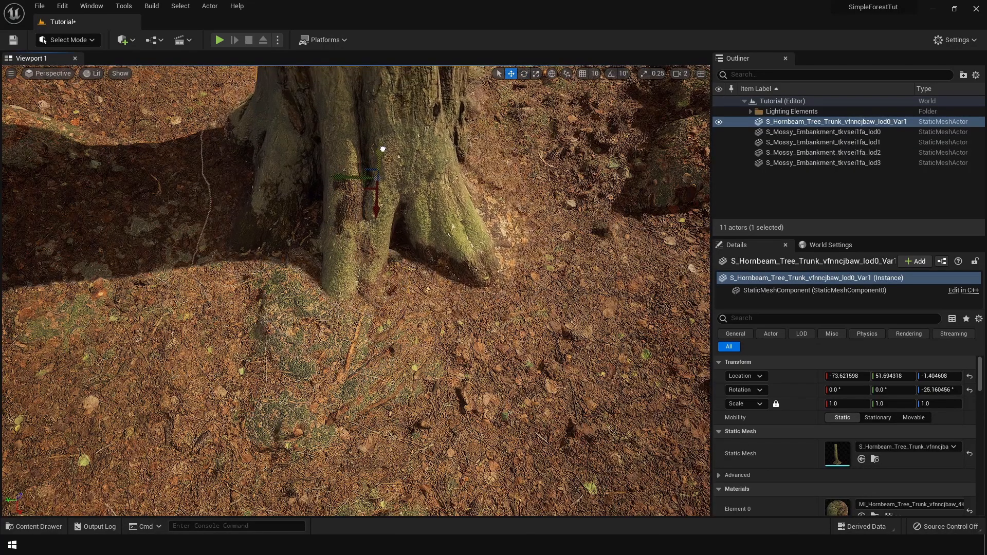
{"action": "left_click_drag", "start_coordinate": [382, 147], "coordinate": [383, 146]}
{"action": "key", "text": "e"}
{"action": "mouse_move", "coordinate": [366, 221]}
{"action": "left_mouse_down"}
{"action": "mouse_move", "coordinate": [414, 217]}
{"action": "mouse_move", "coordinate": [352, 223]}
{"action": "mouse_move", "coordinate": [367, 219]}
{"action": "left_mouse_up"}
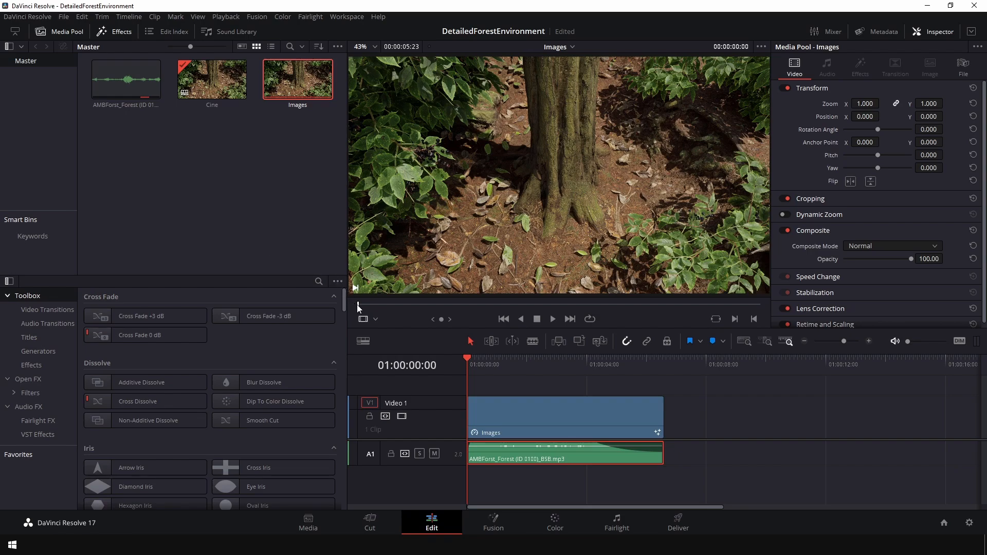
{"action": "left_click_drag", "start_coordinate": [357, 305], "coordinate": [639, 304]}
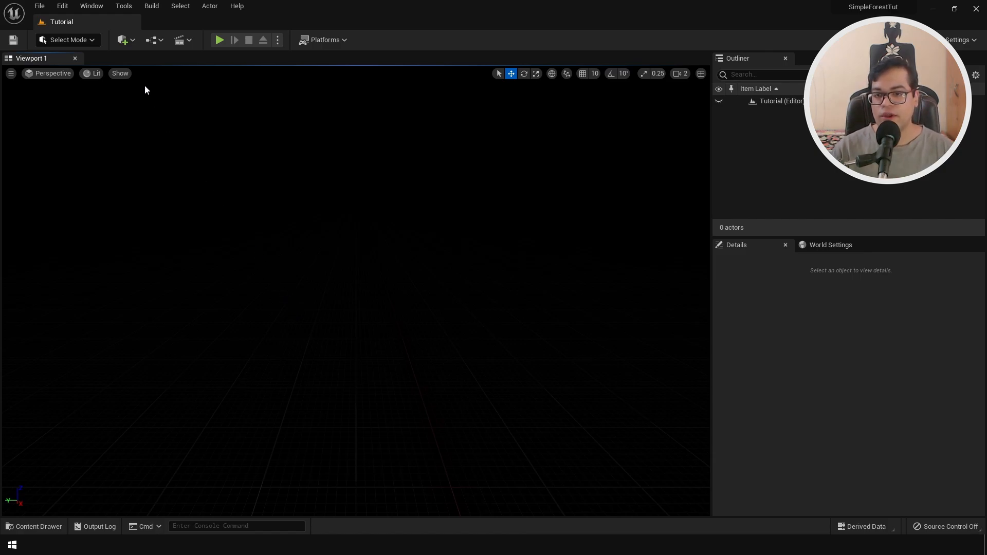
Add a Directional Light to the empty Tutorial level and set its mobility to Movable
{"action": "left_click", "coordinate": [129, 45]}
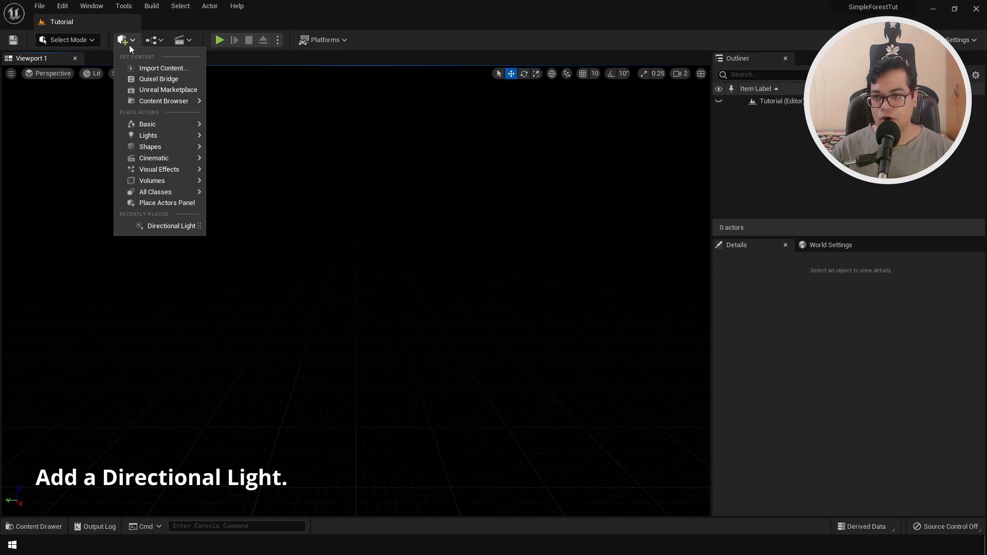
{"action": "mouse_move", "coordinate": [162, 136]}
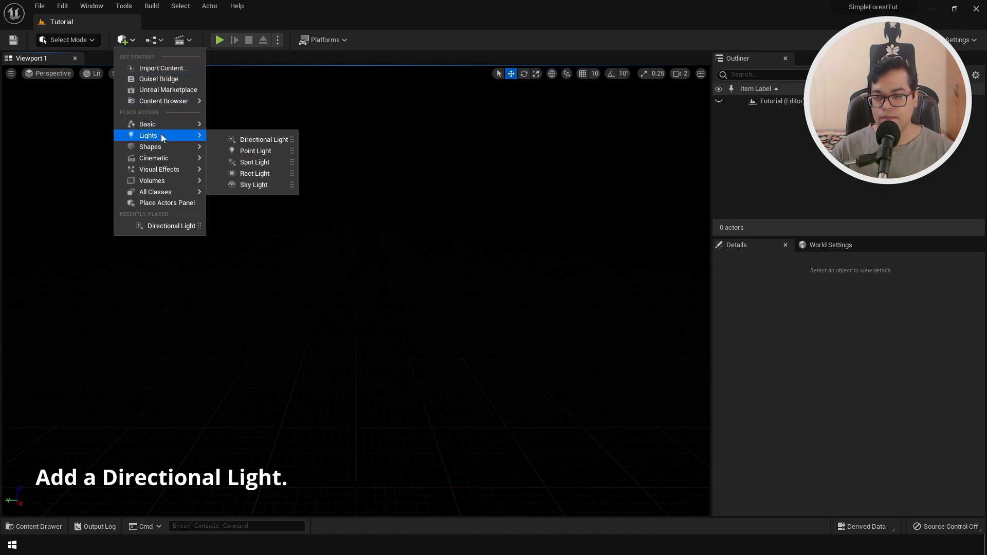
{"action": "left_click", "coordinate": [233, 139]}
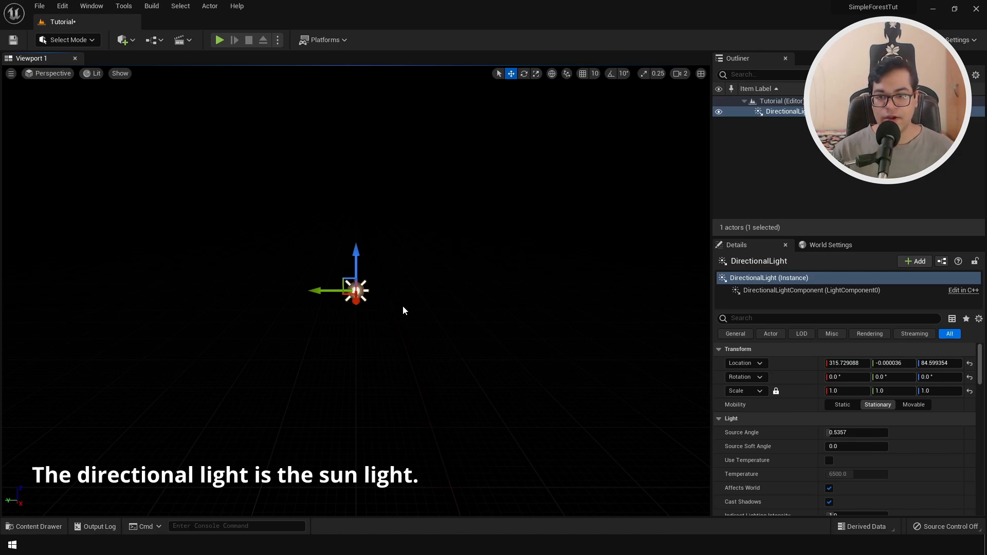
{"action": "left_click", "coordinate": [906, 405]}
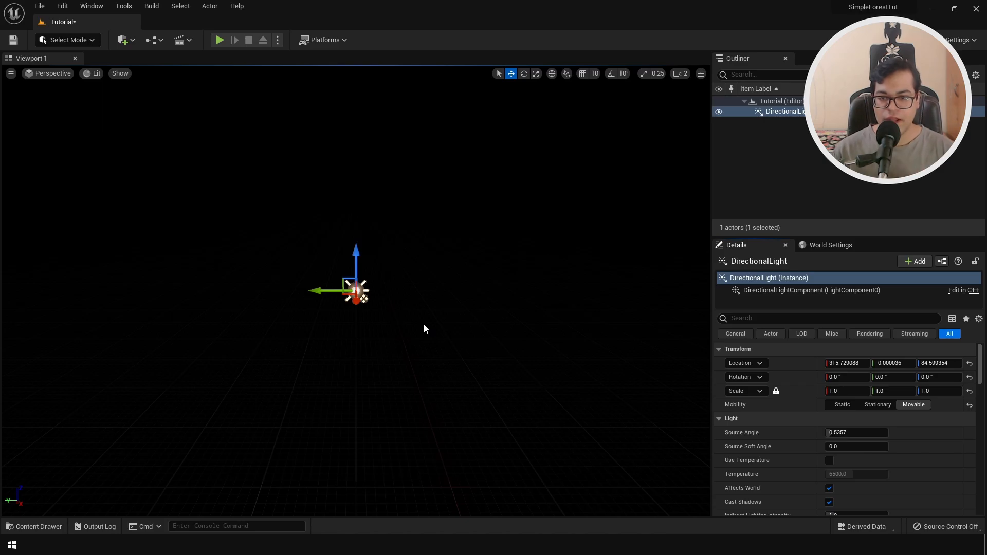
Add a Sky Light and raise it above the directional light to a Z location of about 235
{"action": "left_click", "coordinate": [131, 44]}
{"action": "mouse_move", "coordinate": [163, 136]}
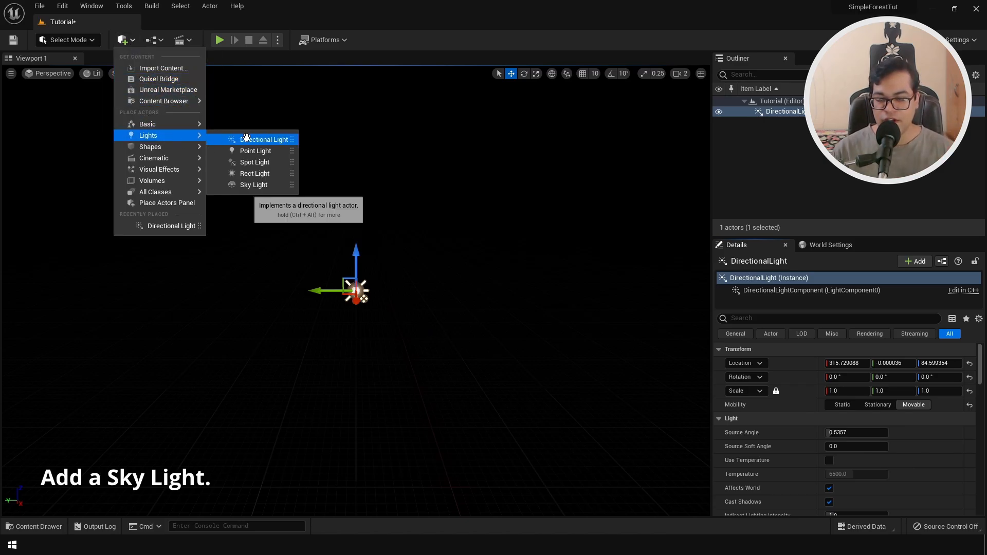
{"action": "left_click", "coordinate": [256, 188]}
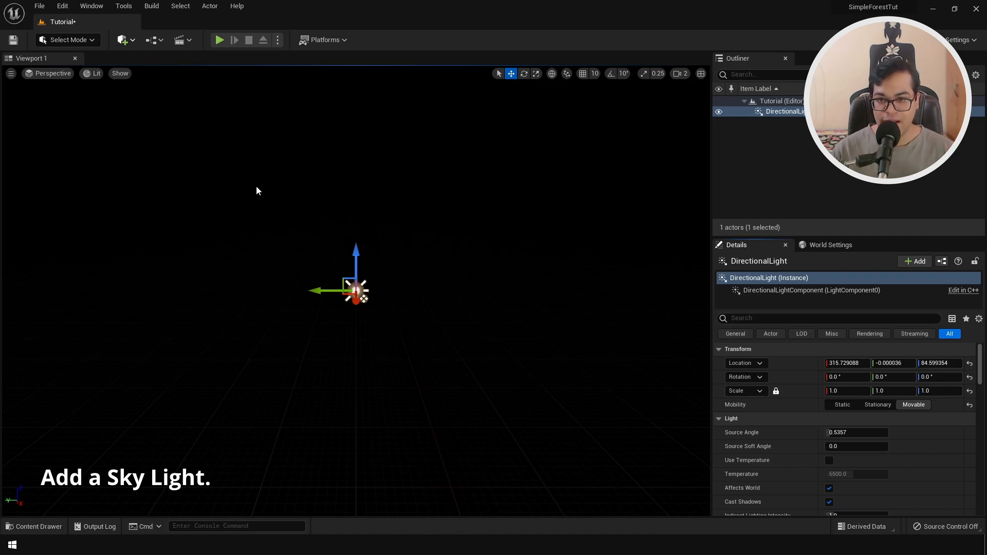
{"action": "left_click_drag", "start_coordinate": [355, 245], "coordinate": [353, 175]}
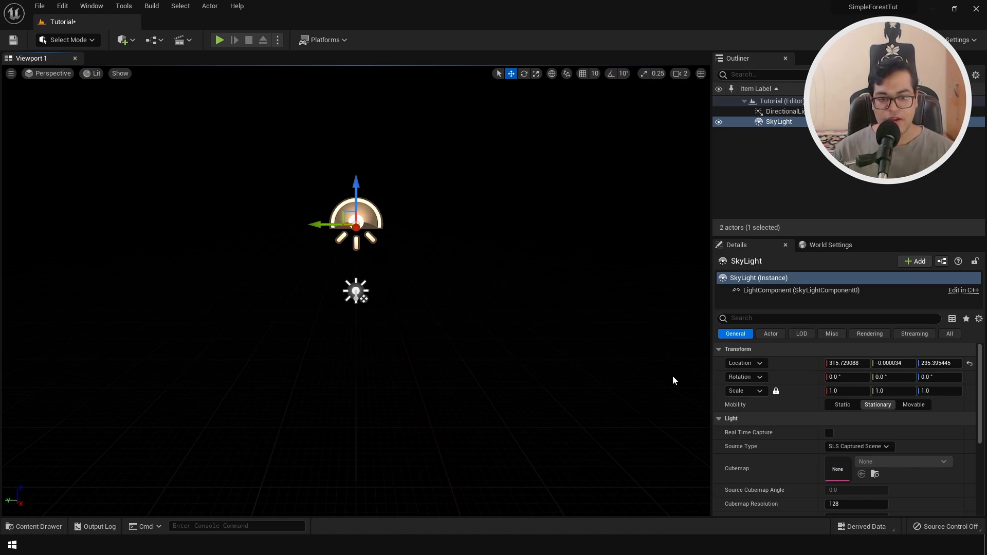
Enable Real Time Capture on the sky light and set its mobility to Movable
{"action": "left_click", "coordinate": [830, 434]}
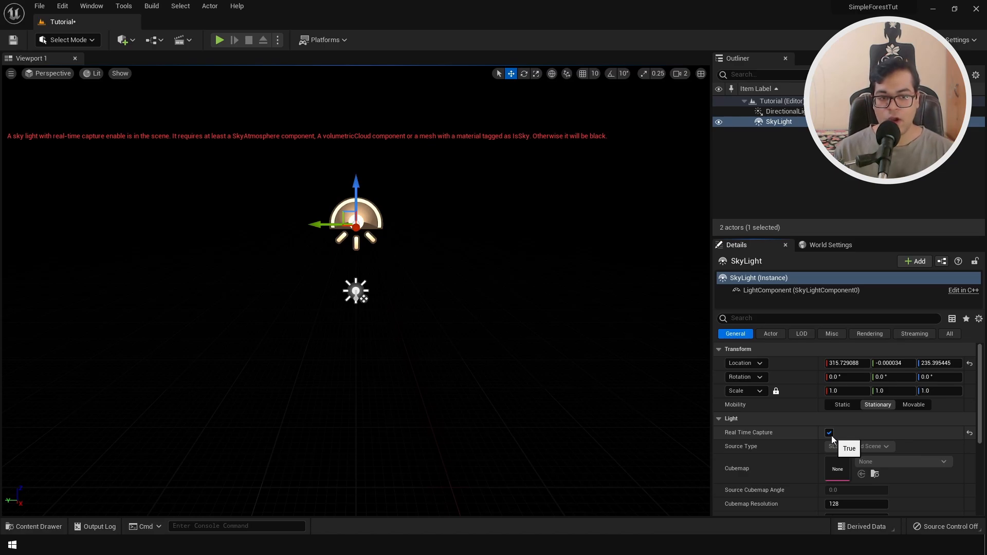
{"action": "left_click", "coordinate": [914, 405]}
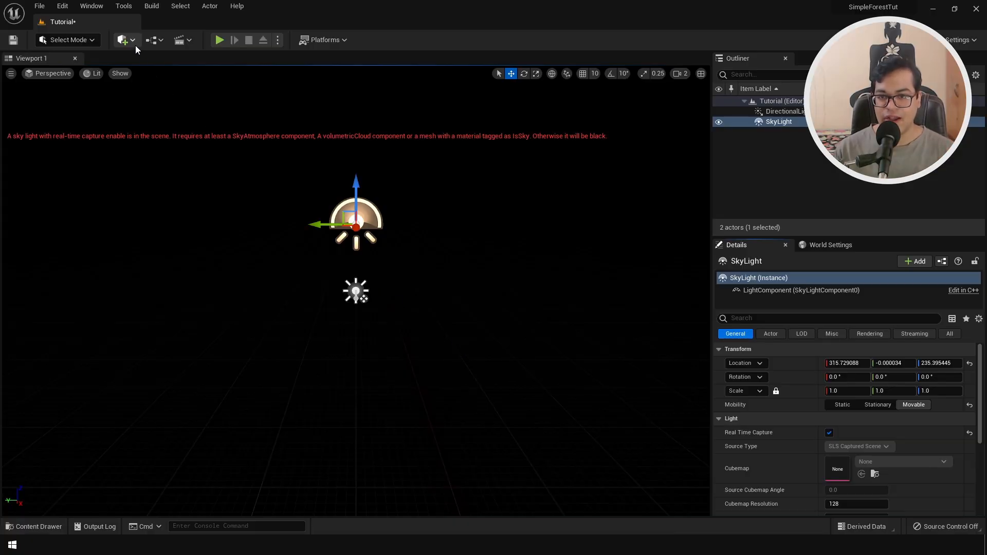
Add a Sky Atmosphere and raise it above the sky light to a Z location of about 392
{"action": "left_click", "coordinate": [135, 45]}
{"action": "mouse_move", "coordinate": [160, 162]}
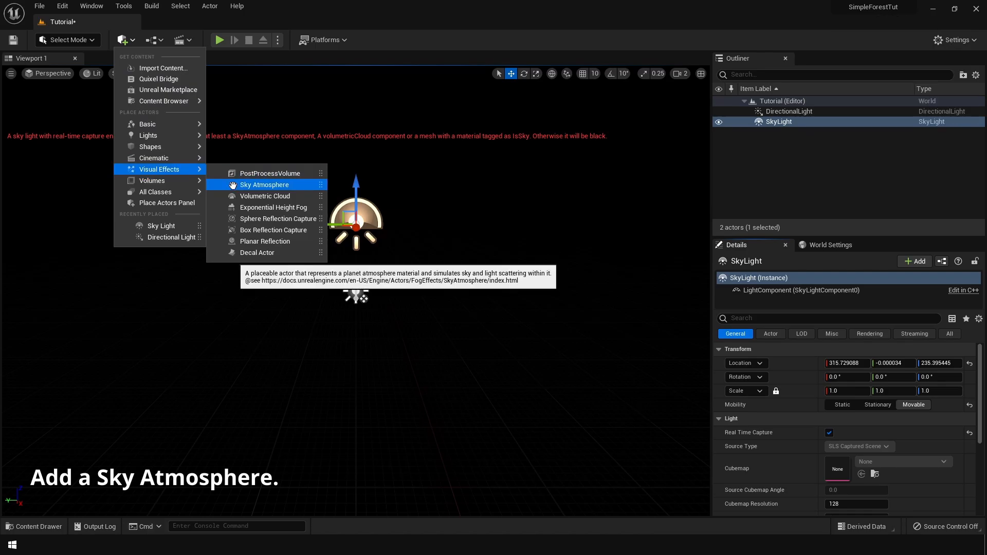
{"action": "left_click", "coordinate": [233, 186]}
{"action": "left_click_drag", "start_coordinate": [352, 249], "coordinate": [351, 109]}
{"action": "right_click_drag", "start_coordinate": [351, 109], "coordinate": [319, 97]}
{"action": "key", "text": "d"}
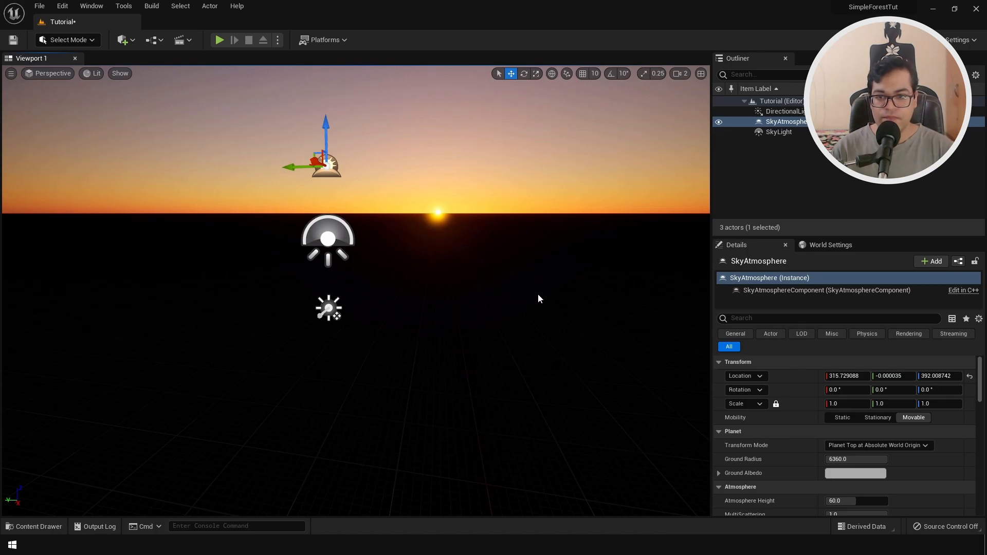
Rotate the sun above the horizon to about -11.5° pitch and 8° yaw, and check the directional light's Atmosphere Sun Light option
{"action": "key", "text": "ctrl+l"}
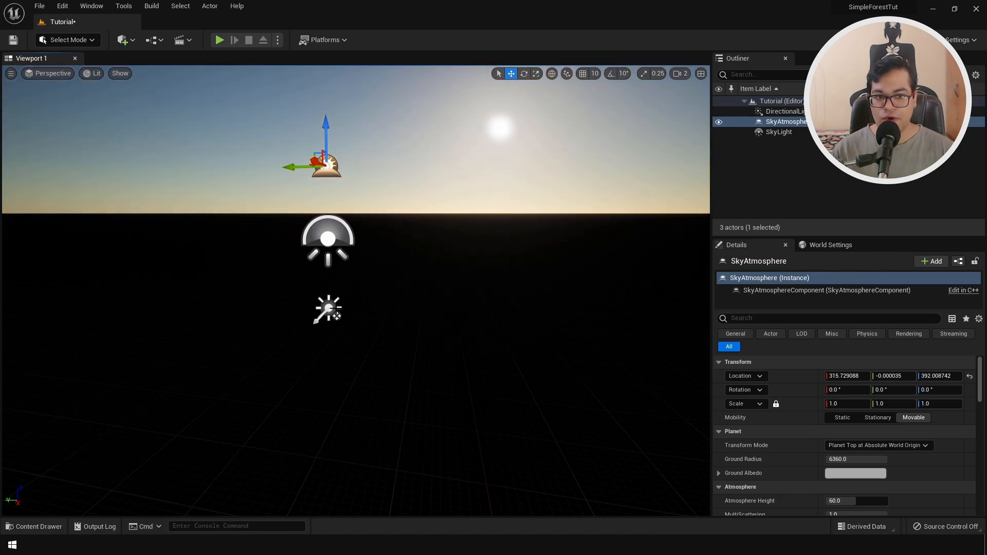
{"action": "left_click", "coordinate": [330, 309]}
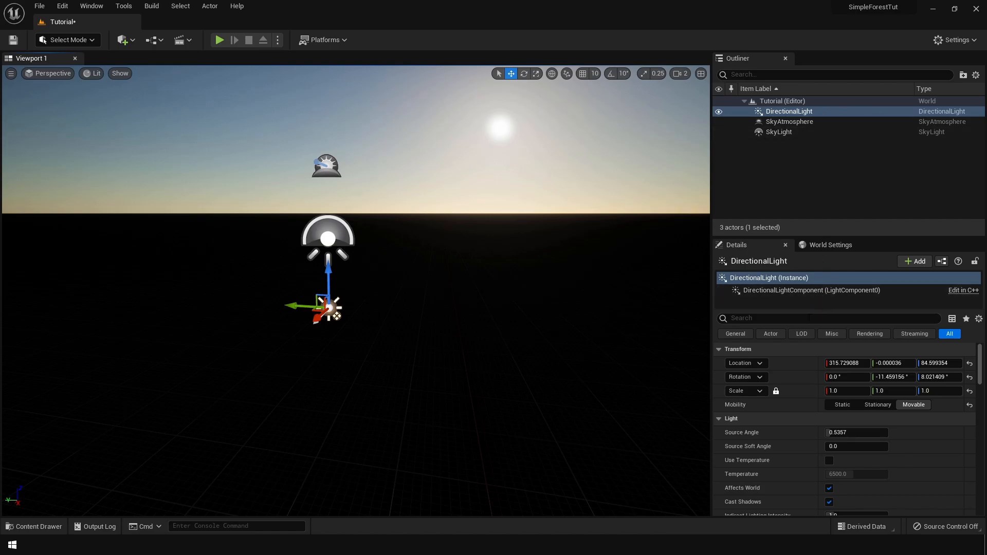
{"action": "left_click", "coordinate": [806, 319]}
{"action": "type", "text": "atmos"}
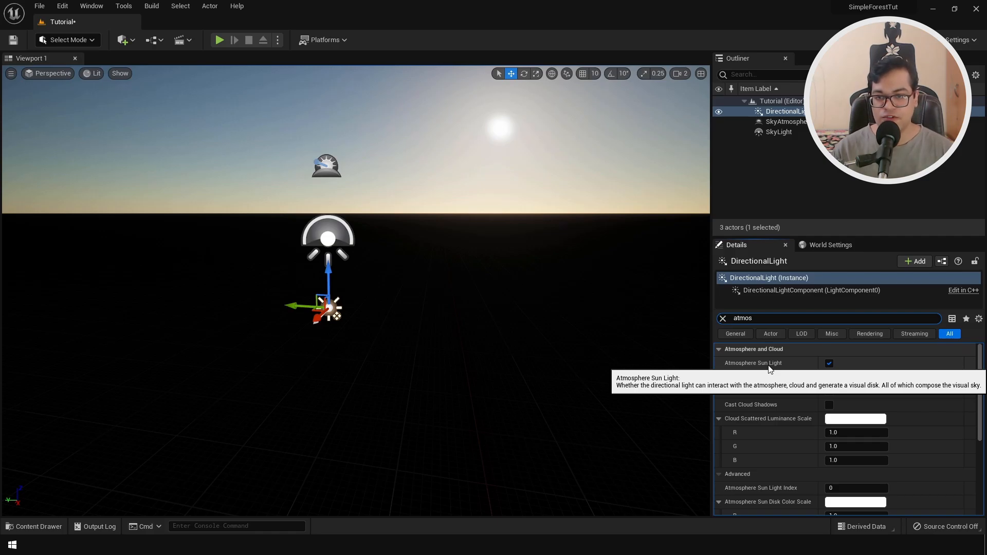
{"action": "left_click", "coordinate": [723, 318]}
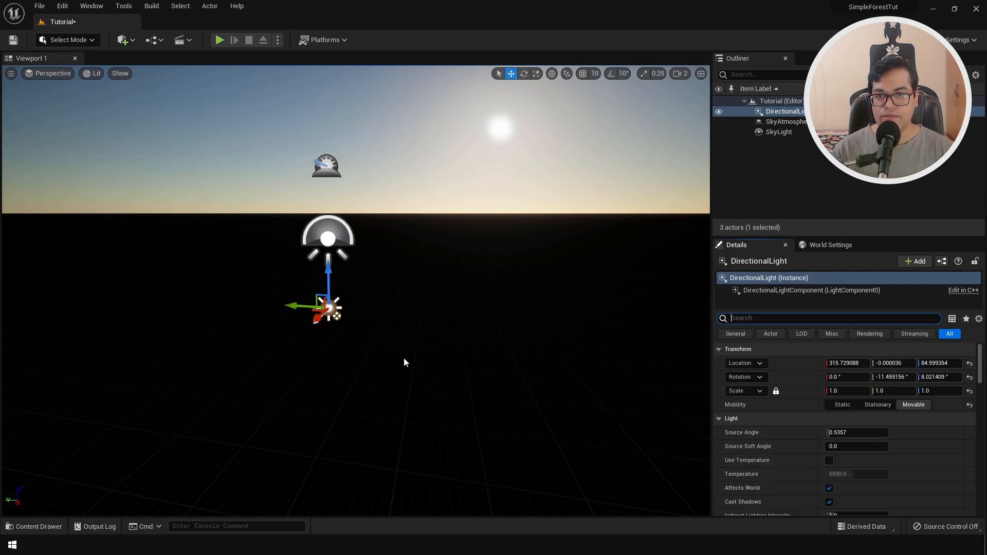
Add an Exponential Height Fog and raise it above the sky atmosphere to a Z location of about 540
{"action": "left_click", "coordinate": [126, 42]}
{"action": "mouse_move", "coordinate": [167, 167]}
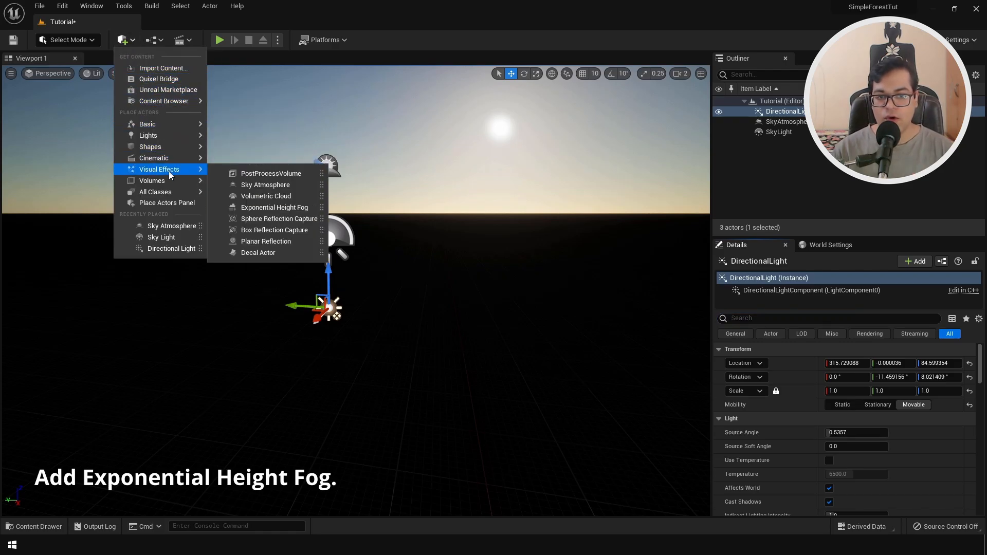
{"action": "left_click", "coordinate": [255, 207]}
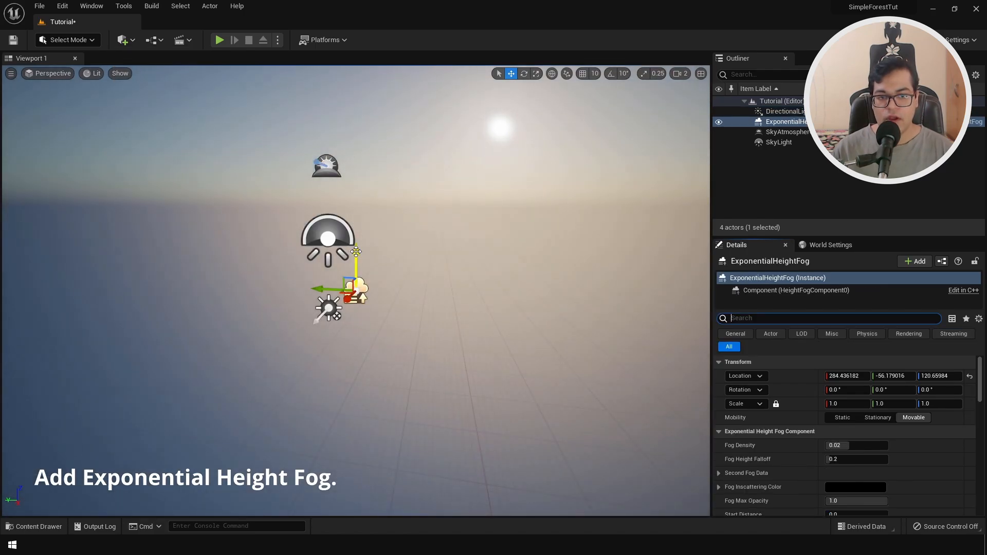
{"action": "left_click_drag", "start_coordinate": [356, 252], "coordinate": [359, 74]}
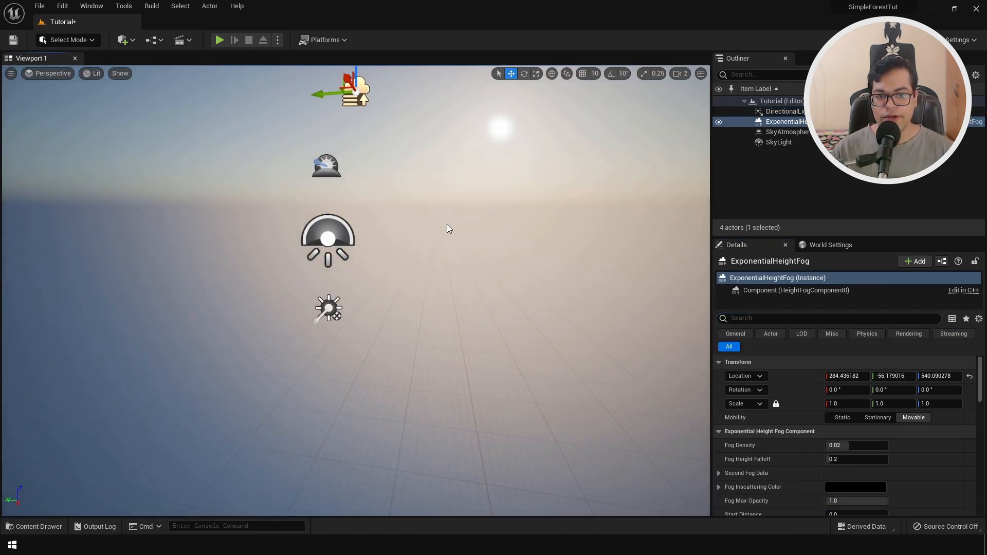
Find the volumetric settings of the exponential height fog and enable Volumetric Fog
{"action": "left_click", "coordinate": [831, 318]}
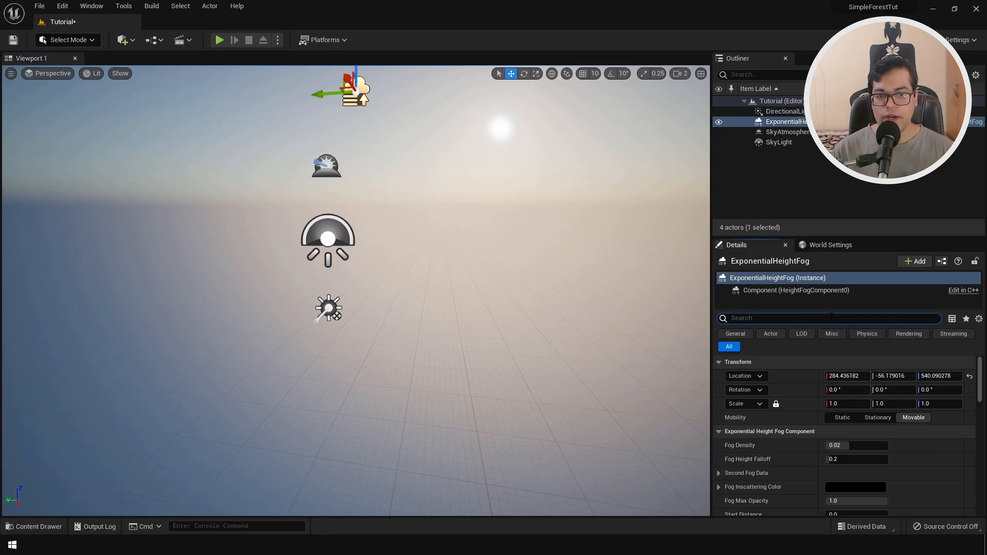
{"action": "type", "text": "volu"}
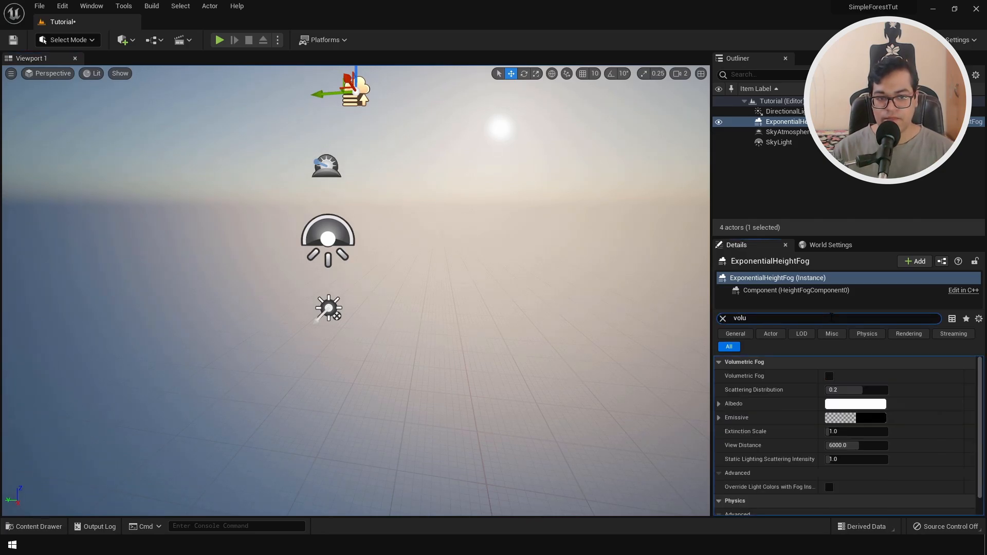
{"action": "left_click", "coordinate": [829, 376]}
{"action": "mouse_move", "coordinate": [755, 380]}
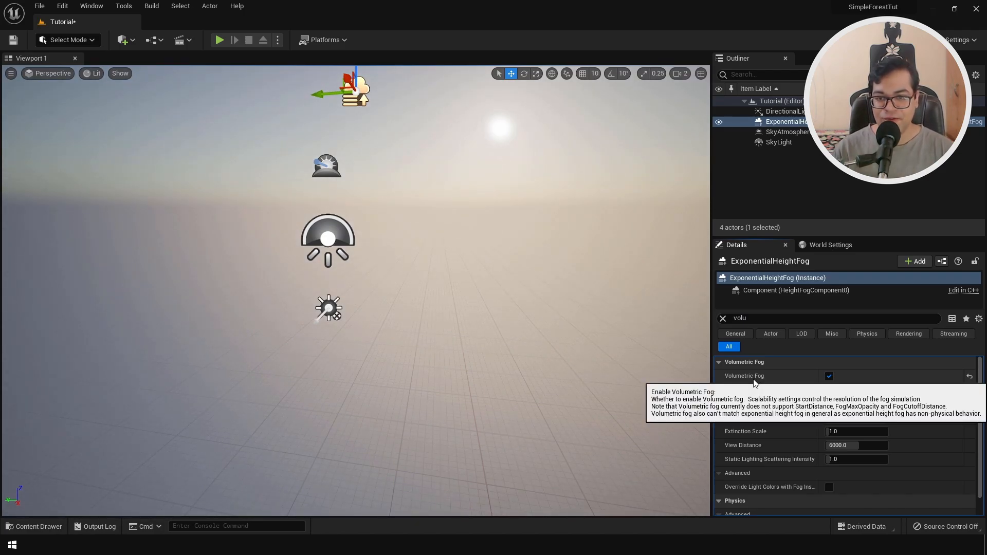
Add a PostProcessVolume, lower it to a Z location of about 71, and clear the property filter
{"action": "left_click", "coordinate": [125, 40]}
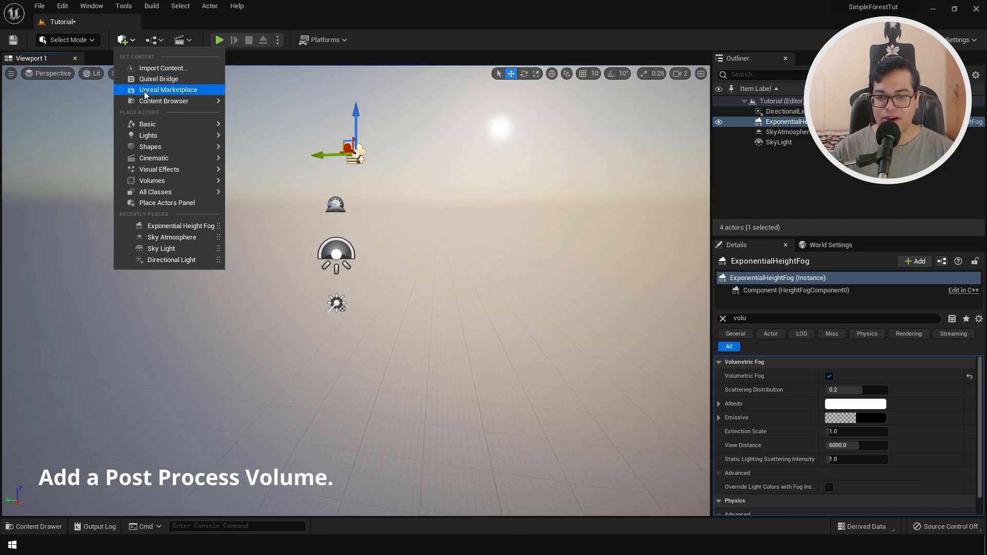
{"action": "mouse_move", "coordinate": [177, 170]}
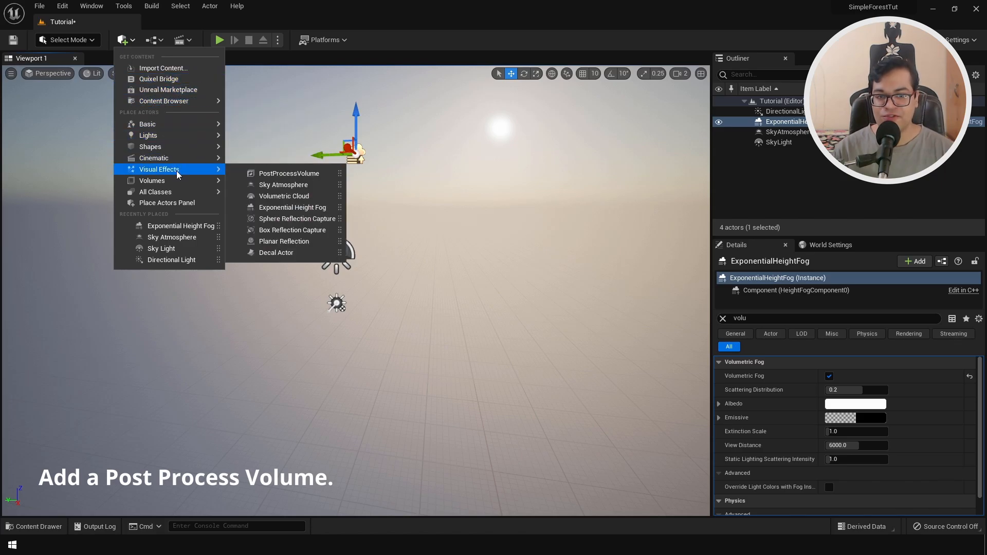
{"action": "left_click", "coordinate": [244, 174]}
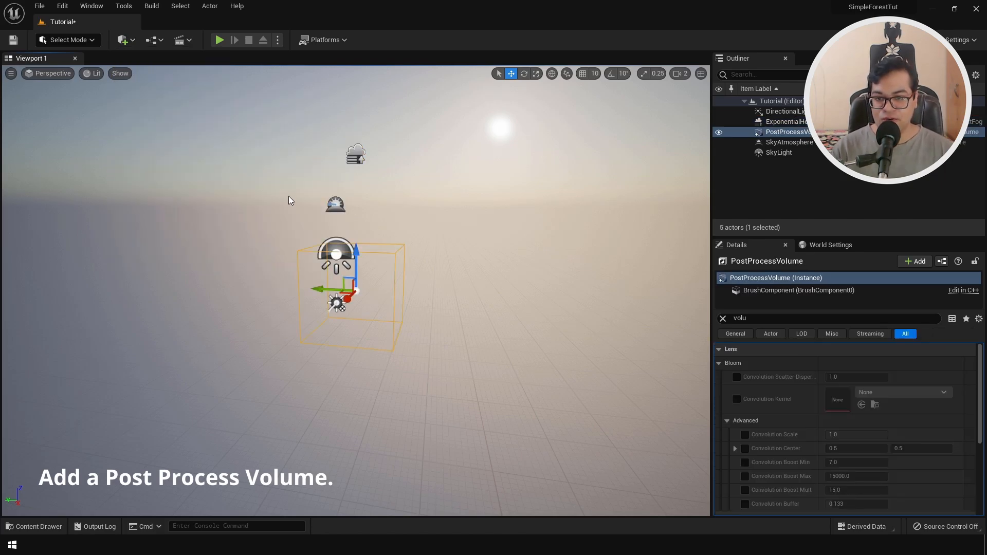
{"action": "left_click_drag", "start_coordinate": [369, 251], "coordinate": [366, 315]}
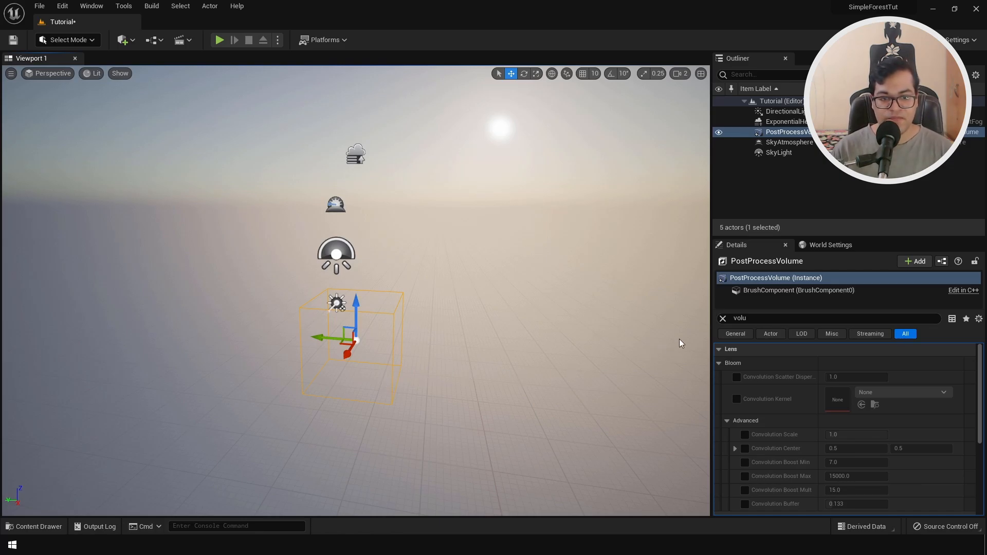
{"action": "left_click", "coordinate": [722, 320]}
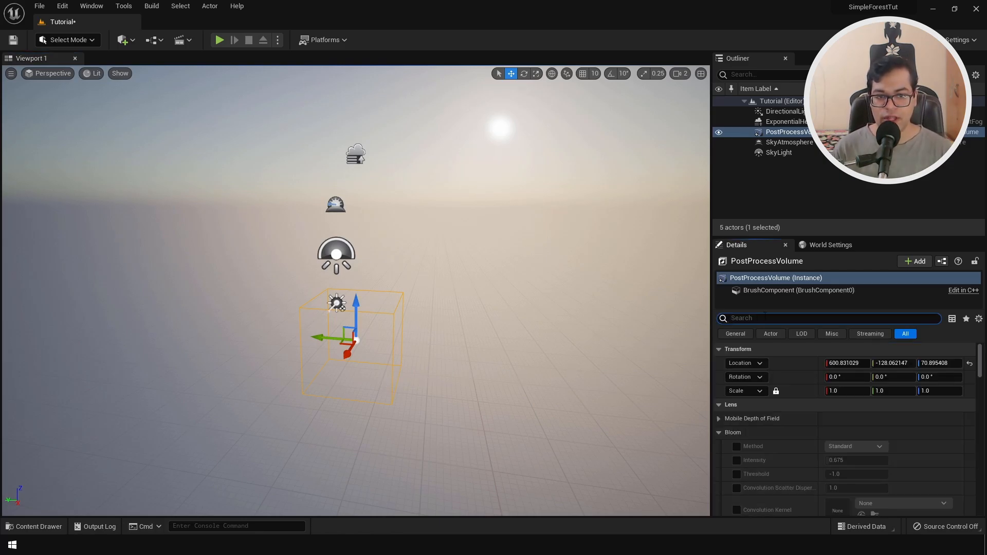
Enable Infinite Extent (Unbound) on the PostProcessVolume and clear the property filter
{"action": "type", "text": "infini"}
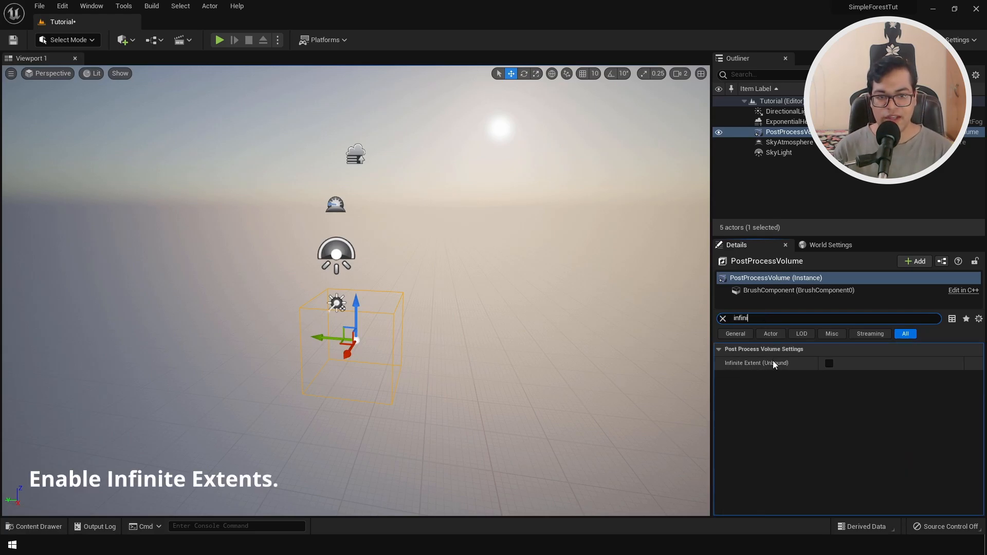
{"action": "left_click", "coordinate": [829, 363]}
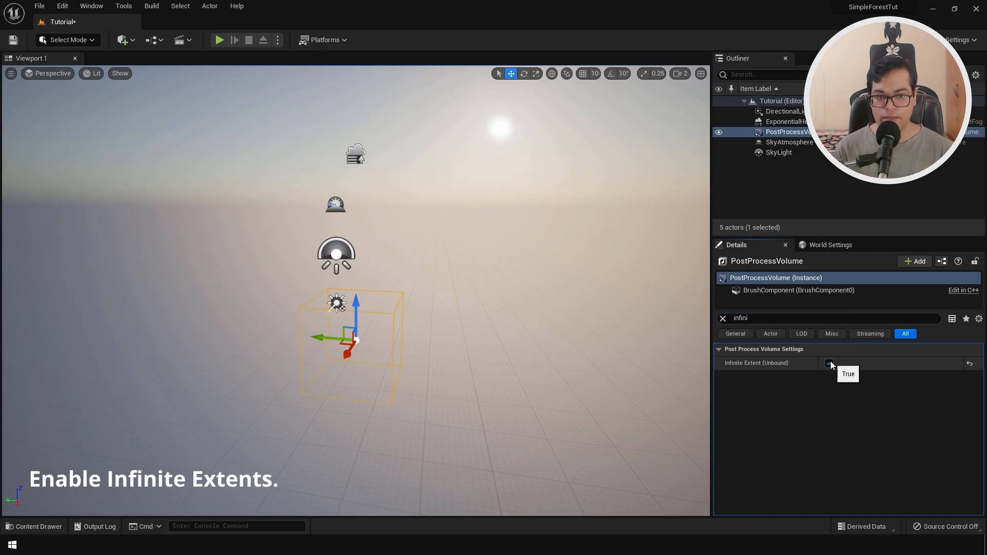
{"action": "left_click", "coordinate": [722, 319]}
Find the PostProcessVolume's exposure settings and override Metering Mode to Manual
{"action": "type", "text": "e"}
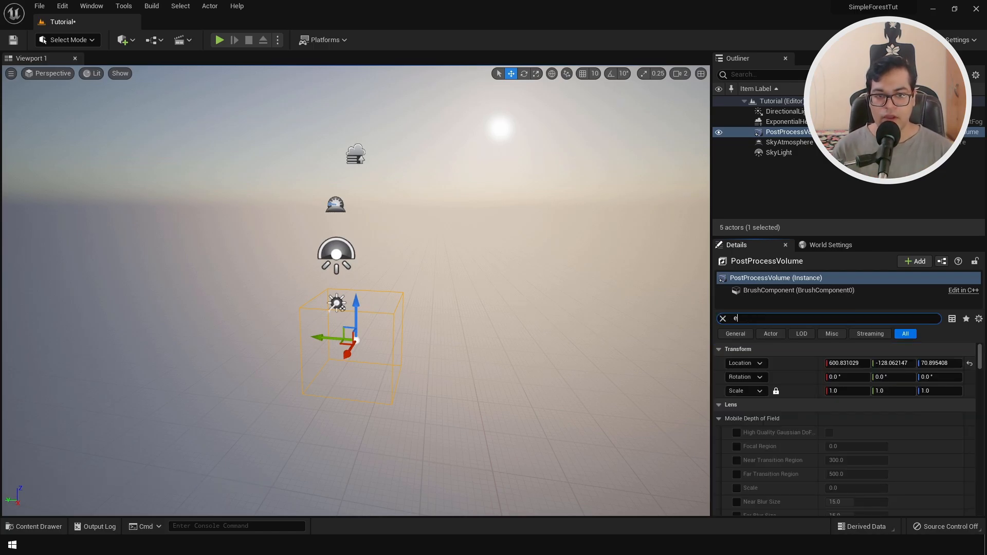
{"action": "type", "text": "xpo"}
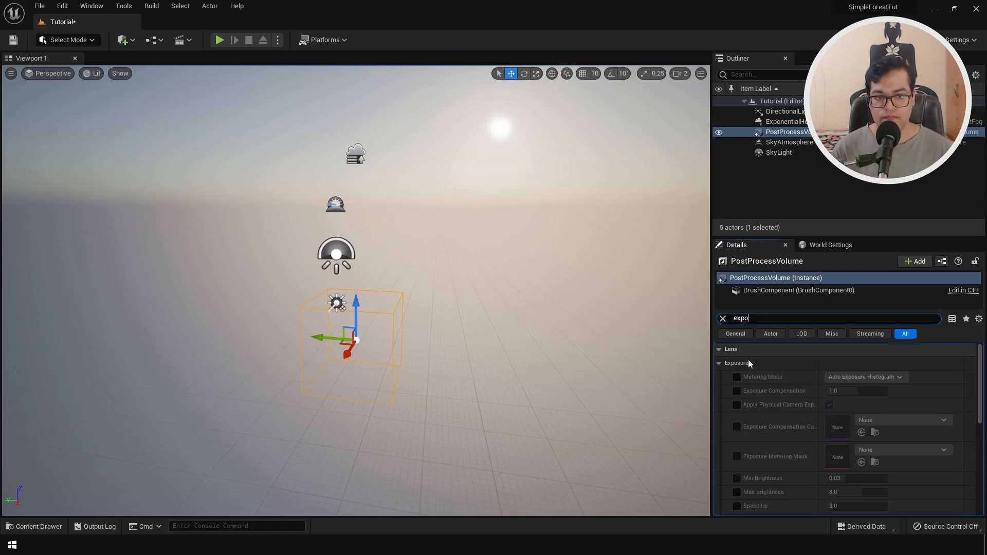
{"action": "left_click", "coordinate": [738, 377]}
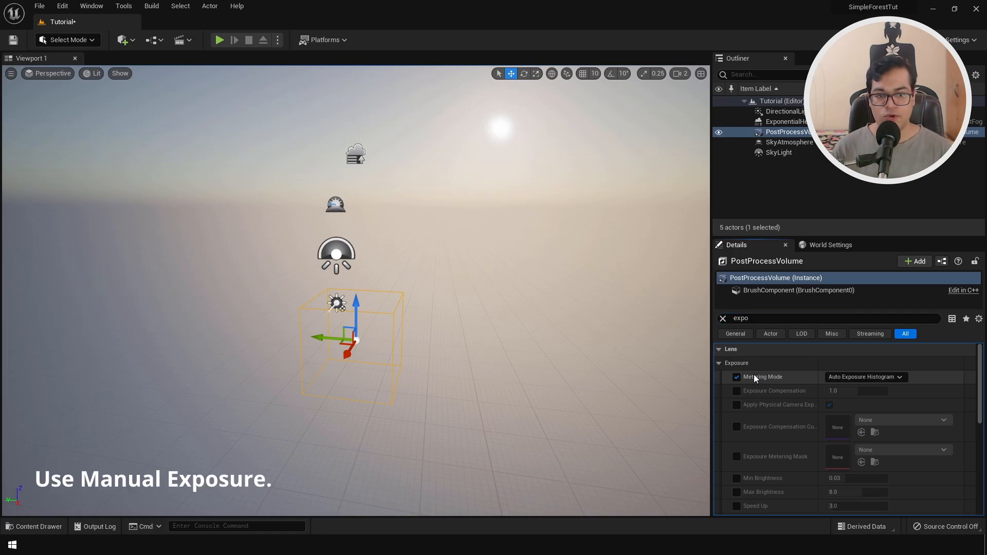
{"action": "left_click", "coordinate": [840, 377]}
{"action": "left_click", "coordinate": [841, 405]}
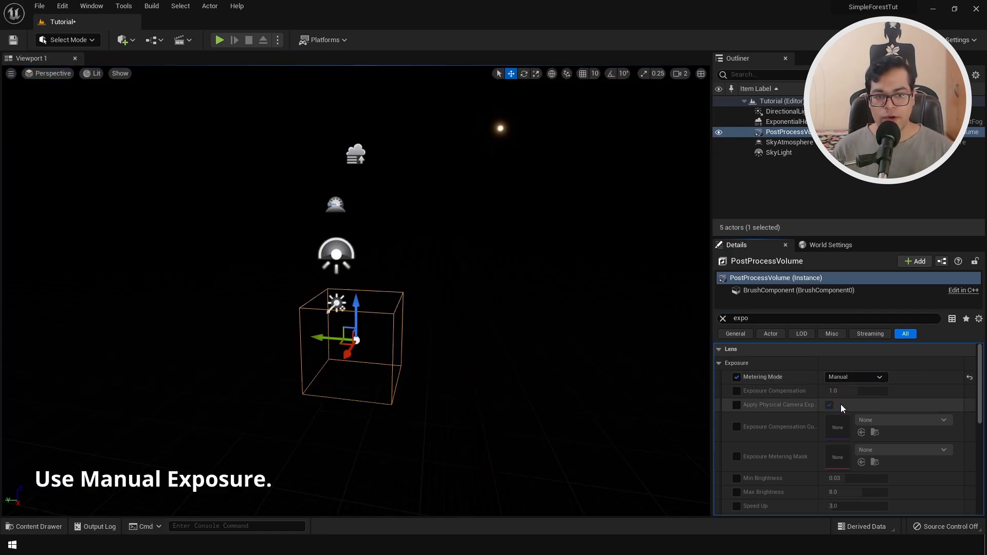
Override the PostProcessVolume's Exposure Compensation with a value of 10
{"action": "left_click", "coordinate": [736, 391]}
{"action": "left_click_drag", "start_coordinate": [848, 390], "coordinate": [923, 391]}
{"action": "left_click", "coordinate": [856, 392]}
{"action": "type", "text": "10"}
{"action": "key", "text": "Return"}
Rotate the sun higher above the horizon
{"action": "right_click_drag", "start_coordinate": [516, 352], "coordinate": [530, 321]}
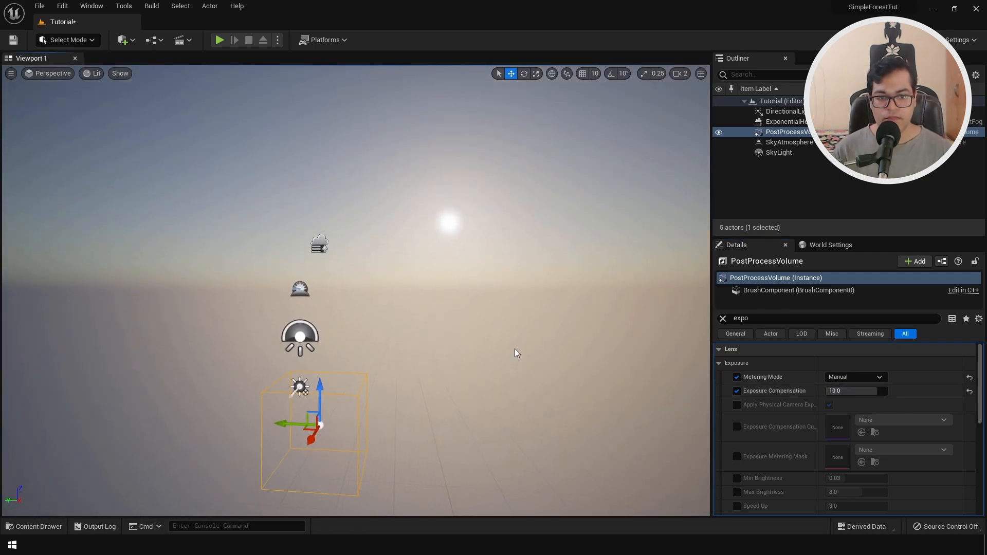
{"action": "key", "text": "ctrl+l"}
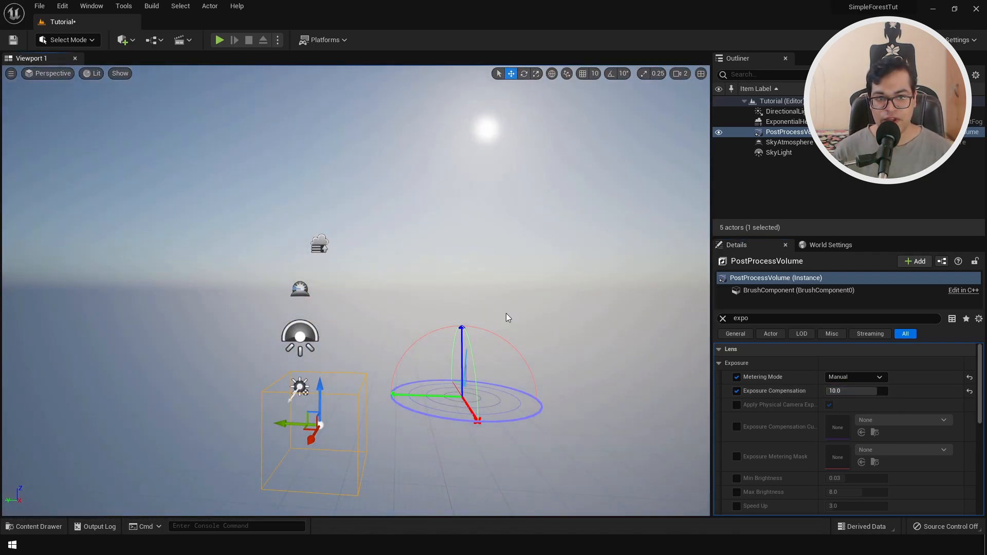
Try an Exposure Compensation of 11, restore it to 10, and deselect the PostProcessVolume
{"action": "left_click", "coordinate": [829, 392]}
{"action": "type", "text": "11"}
{"action": "key", "text": "Return"}
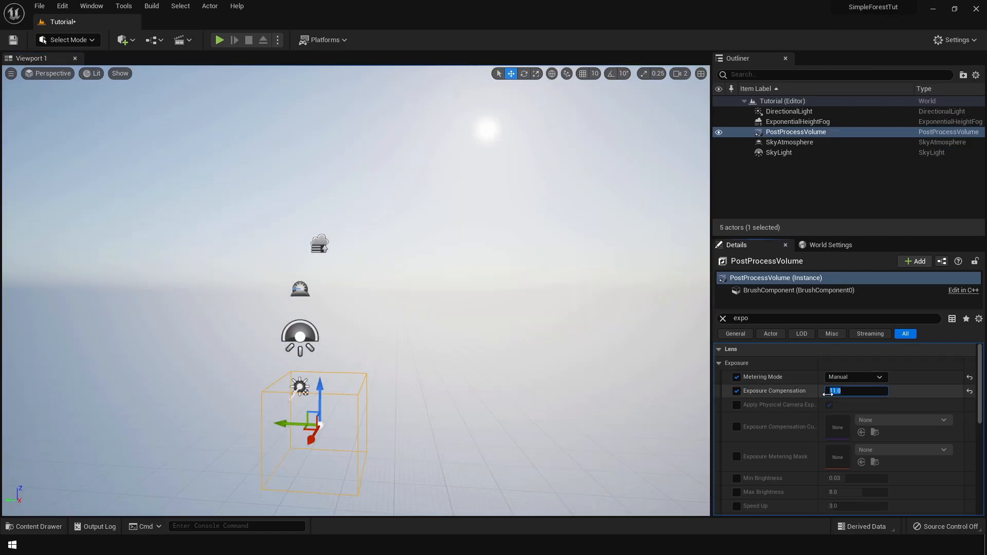
{"action": "type", "text": "10"}
{"action": "key", "text": "Return"}
{"action": "left_click", "coordinate": [483, 189]}
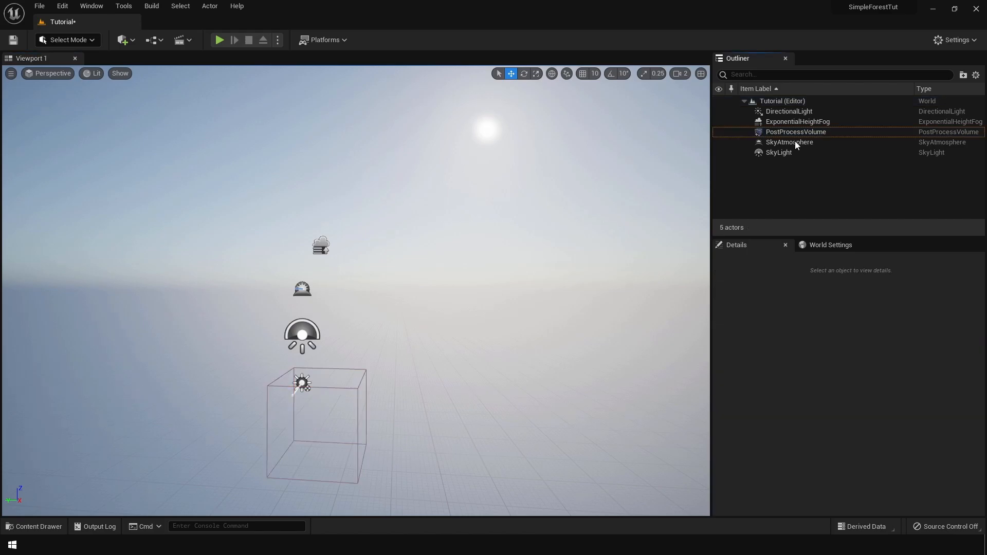
Group the directional light, height fog, post-process volume, sky atmosphere and sky light in a folder named Lighting Elements
{"action": "left_click", "coordinate": [789, 111]}
{"action": "left_click", "coordinate": [789, 153], "text": "shift"}
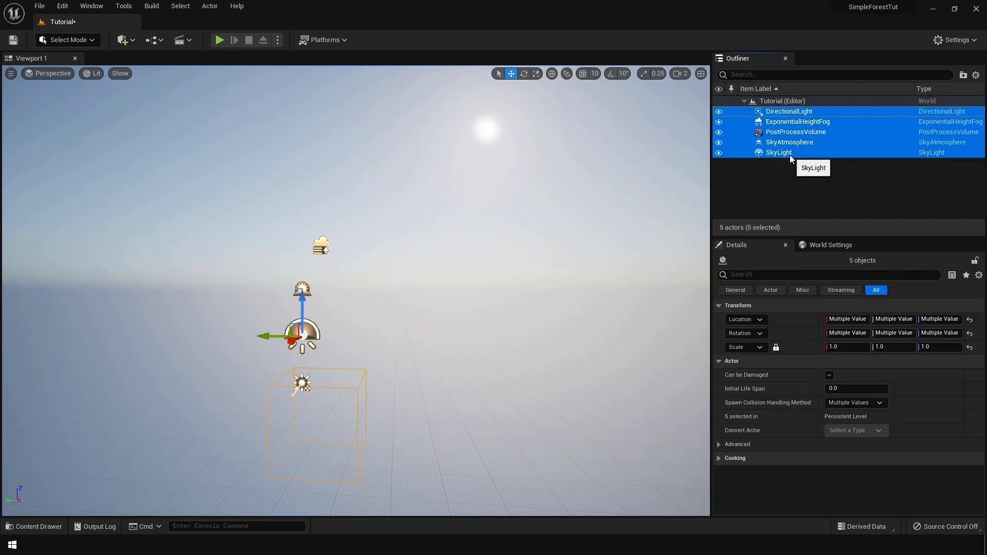
{"action": "left_click", "coordinate": [963, 76]}
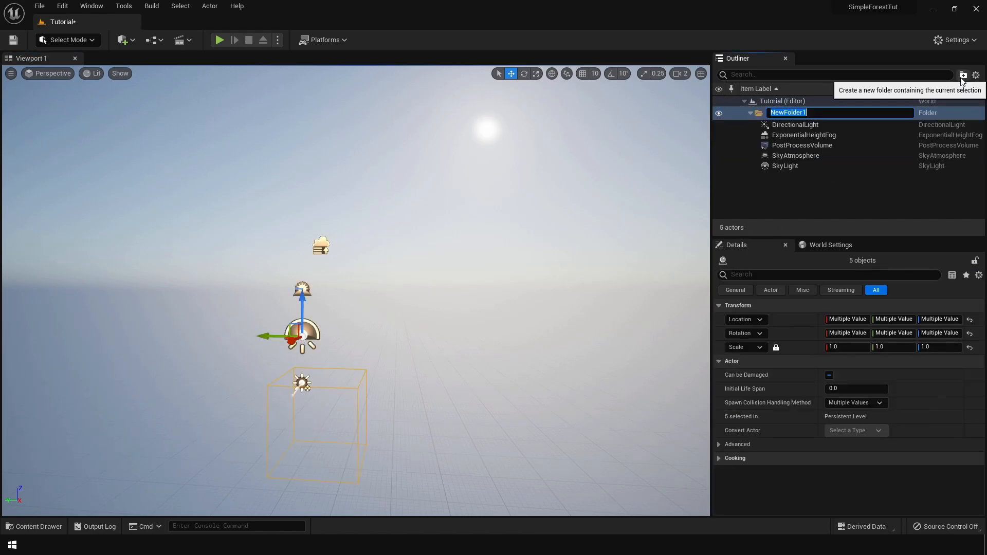
{"action": "type", "text": "Lig"}
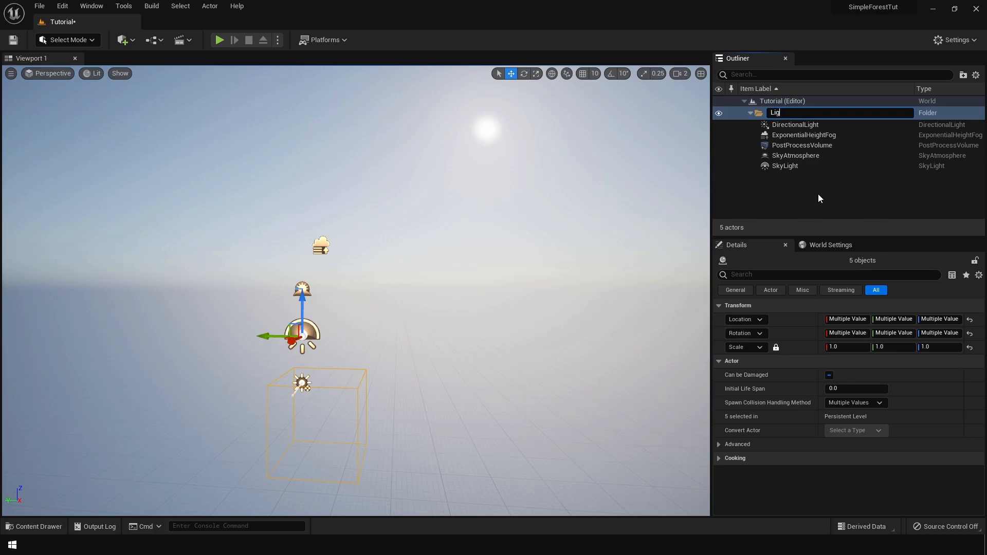
{"action": "type", "text": "hting Elements"}
{"action": "key", "text": "Return"}
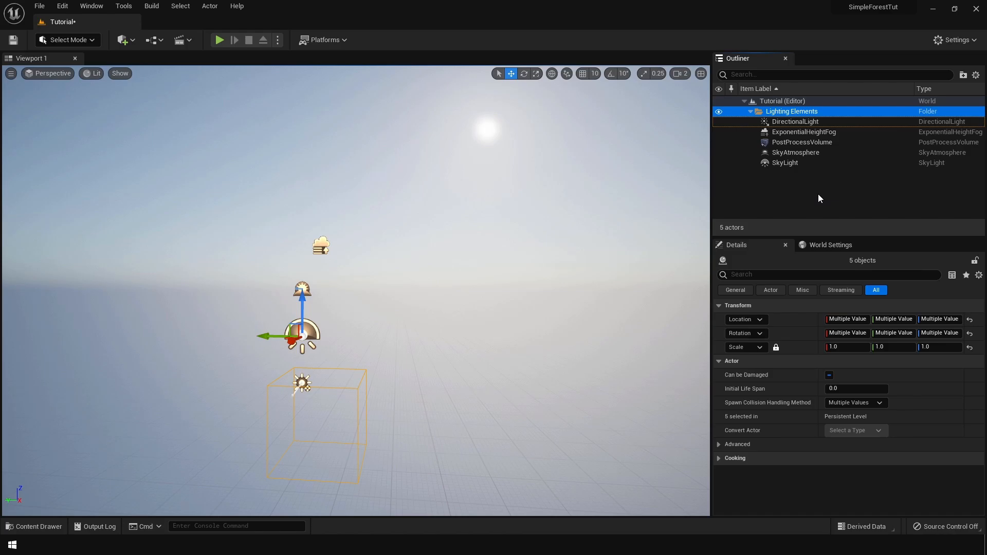
{"action": "left_click", "coordinate": [750, 111]}
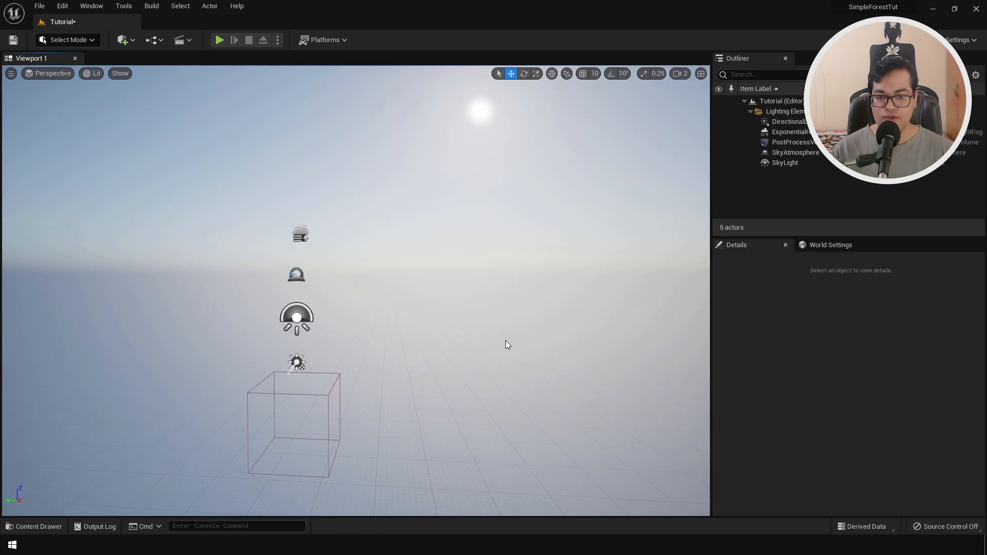
Open the Quixel content library from the empty Tutorial content folder
{"action": "key", "text": "ctrl+space"}
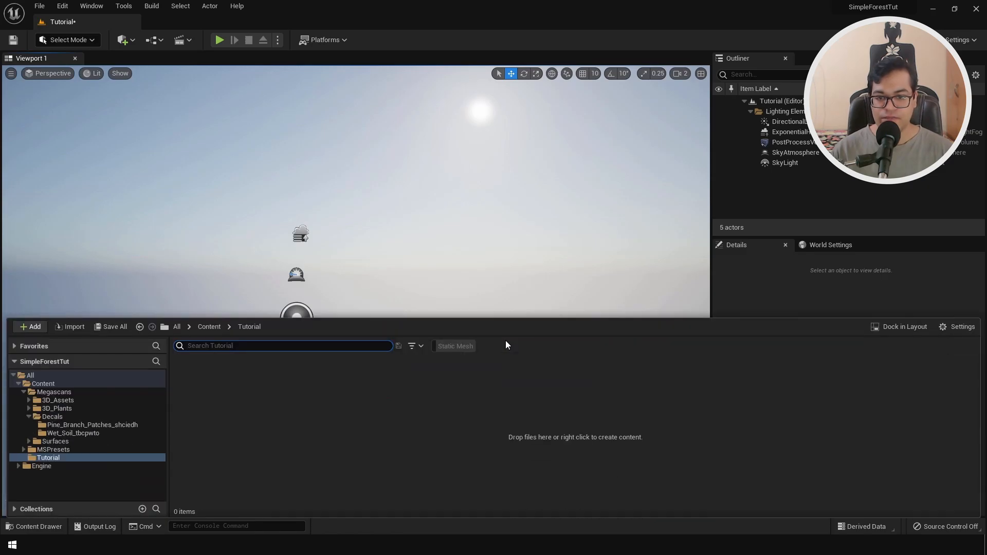
{"action": "right_click", "coordinate": [440, 405]}
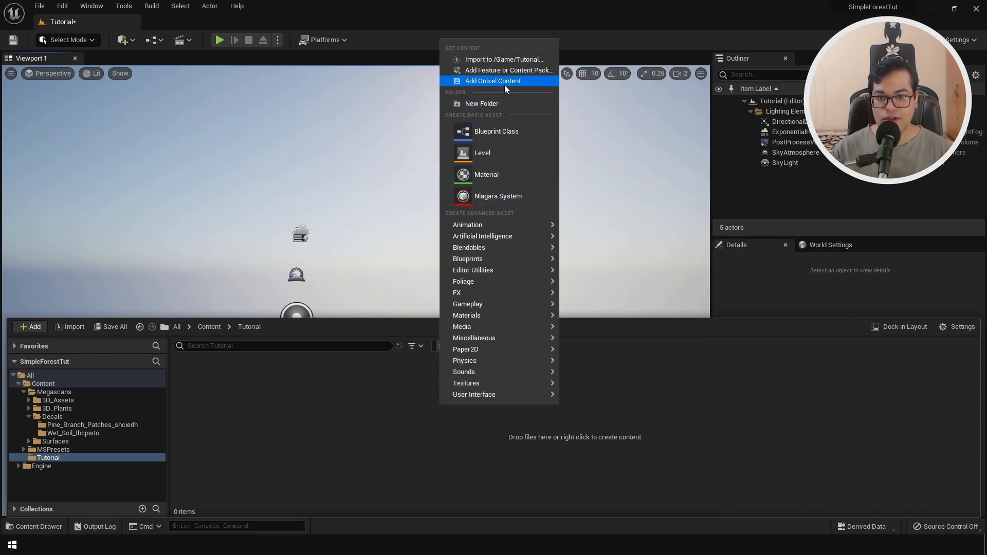
{"action": "left_click", "coordinate": [504, 82]}
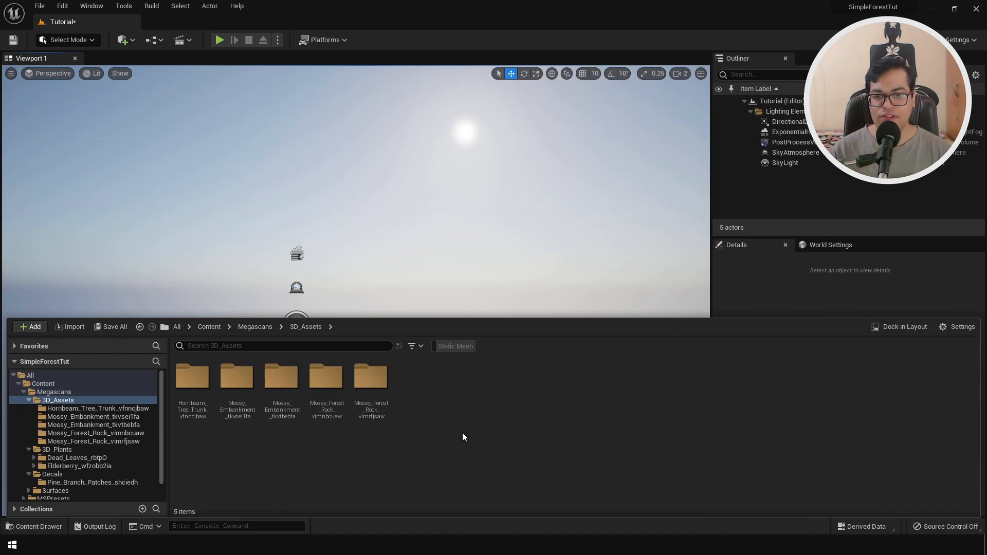
Filter the Megascans 3D_Assets folder to static meshes and place S_Mossy_Embankment_tkvsei1fa in the level at location 0, 0, 0
{"action": "left_click", "coordinate": [420, 346]}
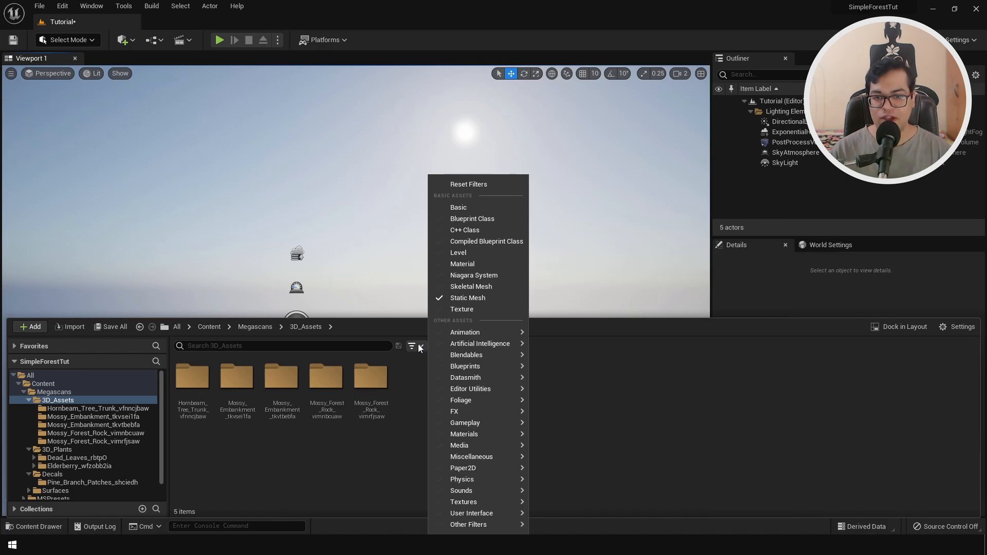
{"action": "left_click", "coordinate": [459, 300]}
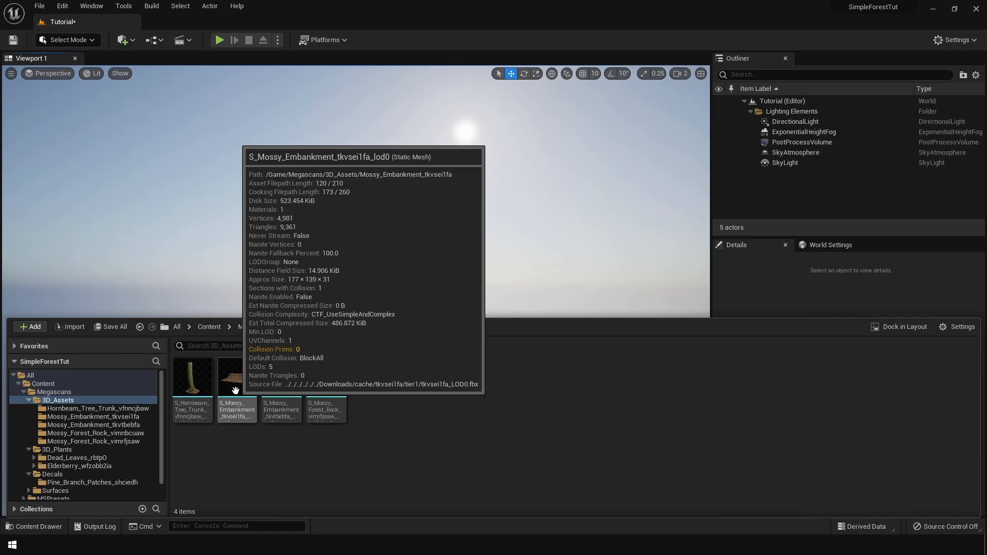
{"action": "left_click_drag", "start_coordinate": [235, 390], "coordinate": [419, 417]}
{"action": "left_click", "coordinate": [970, 376]}
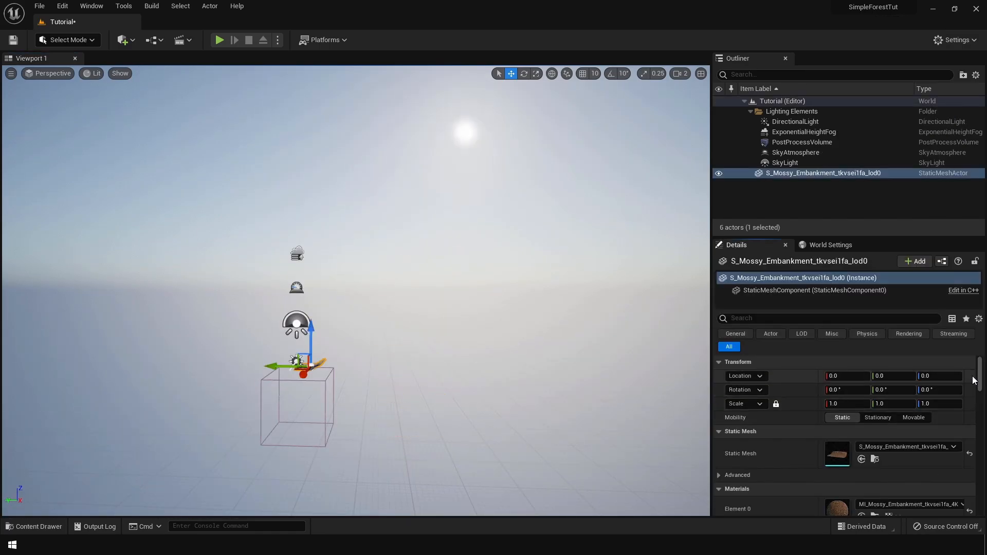
Focus on the mossy embankment and rotate the sun around it to light its surface from another direction
{"action": "key", "text": "f"}
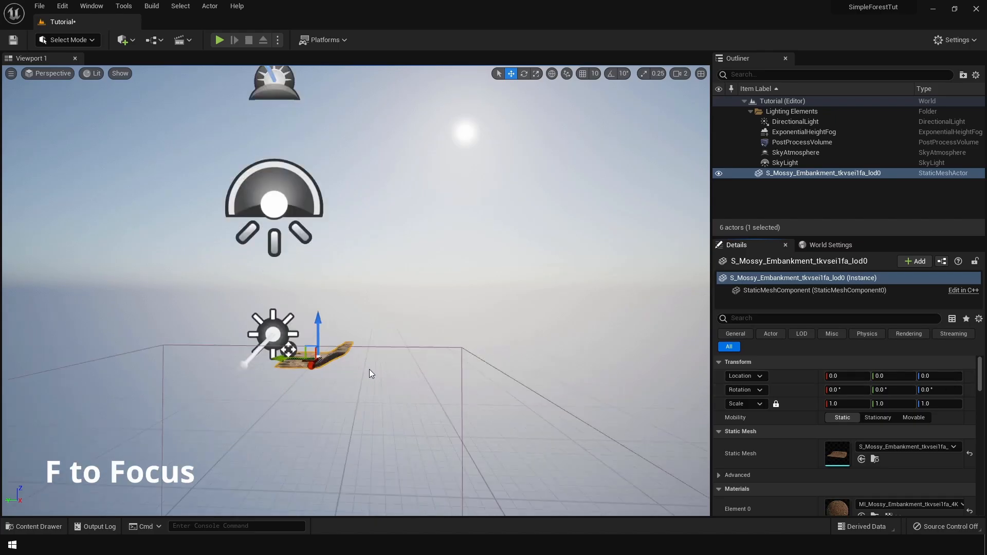
{"action": "key", "text": "w"}
{"action": "mouse_move", "coordinate": [467, 304]}
{"action": "right_mouse_down"}
{"action": "mouse_move", "coordinate": [470, 354]}
{"action": "mouse_move", "coordinate": [467, 303]}
{"action": "right_mouse_up"}
{"action": "key", "text": "ctrl+l"}
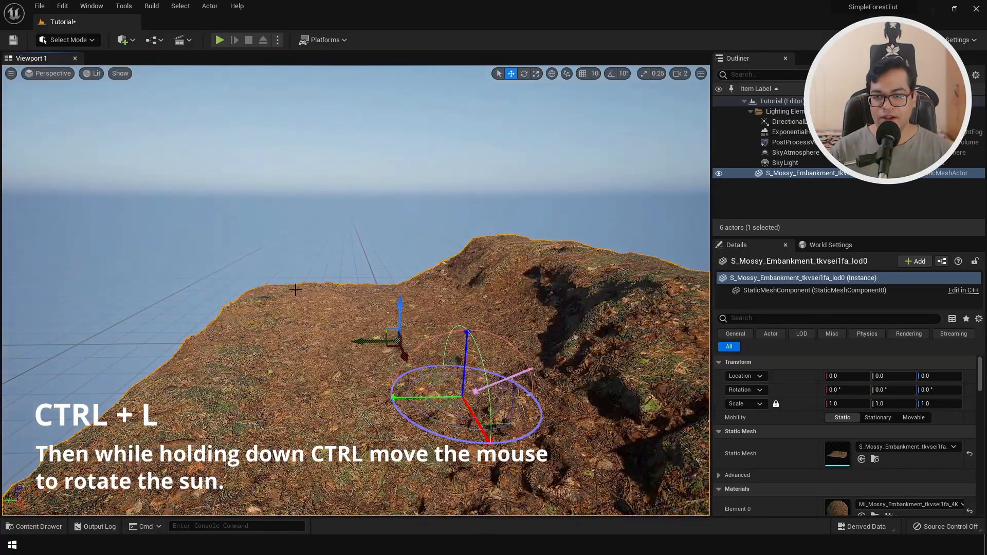
{"action": "key", "text": "ctrl+l"}
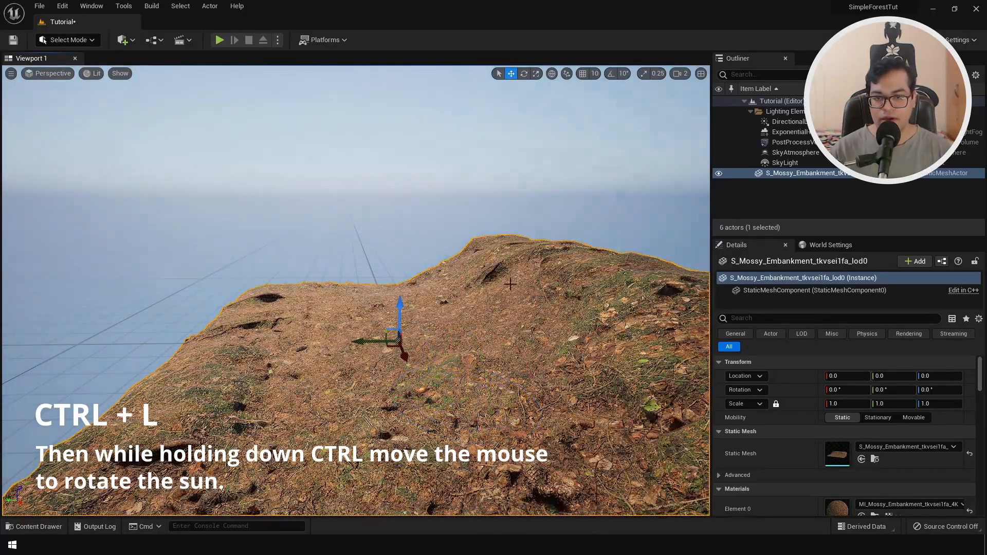
{"action": "key", "text": "ctrl+l"}
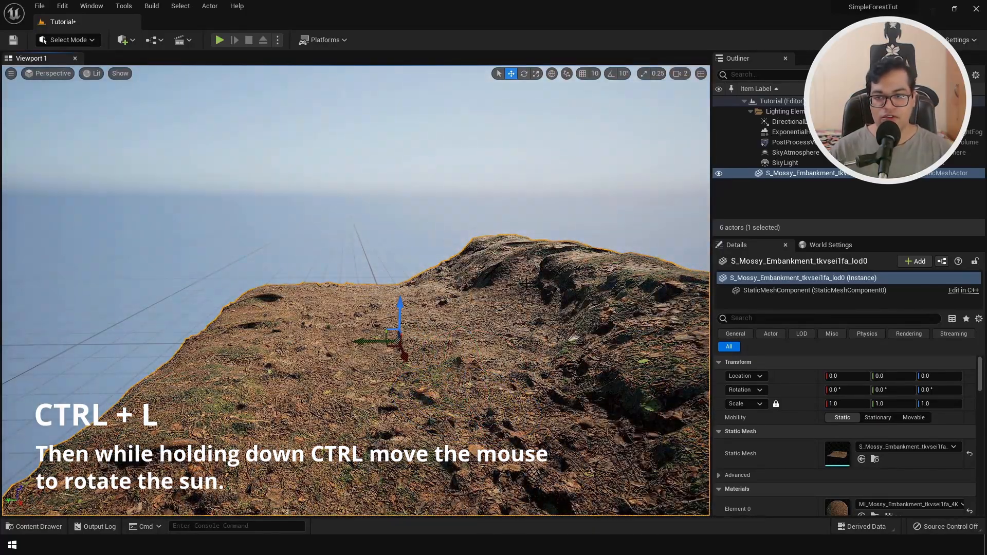
{"action": "key", "text": "ctrl+l"}
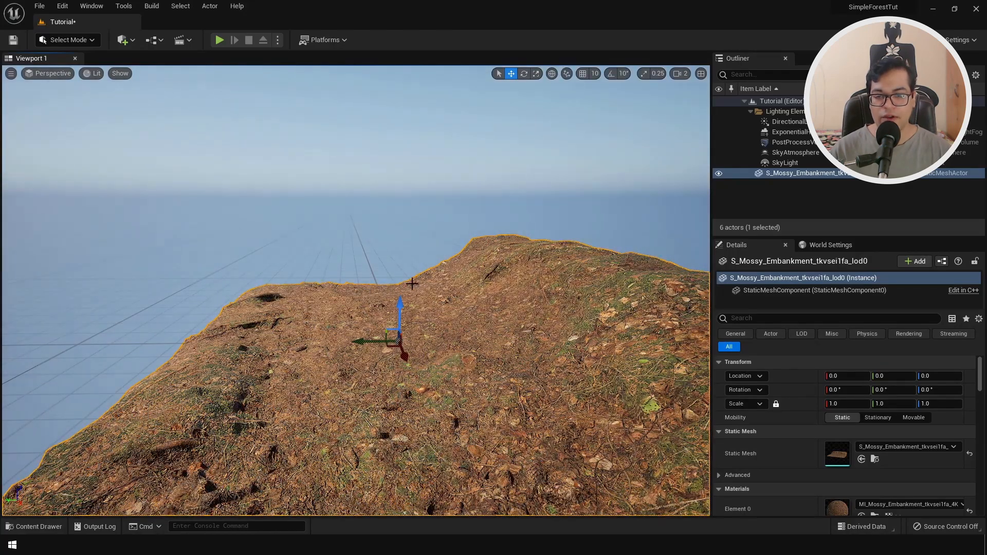
Duplicate the mossy embankment, line the copy up edge to edge with the original, and duplicate the pair
{"action": "key", "text": "f"}
{"action": "key", "text": "ctrl+d"}
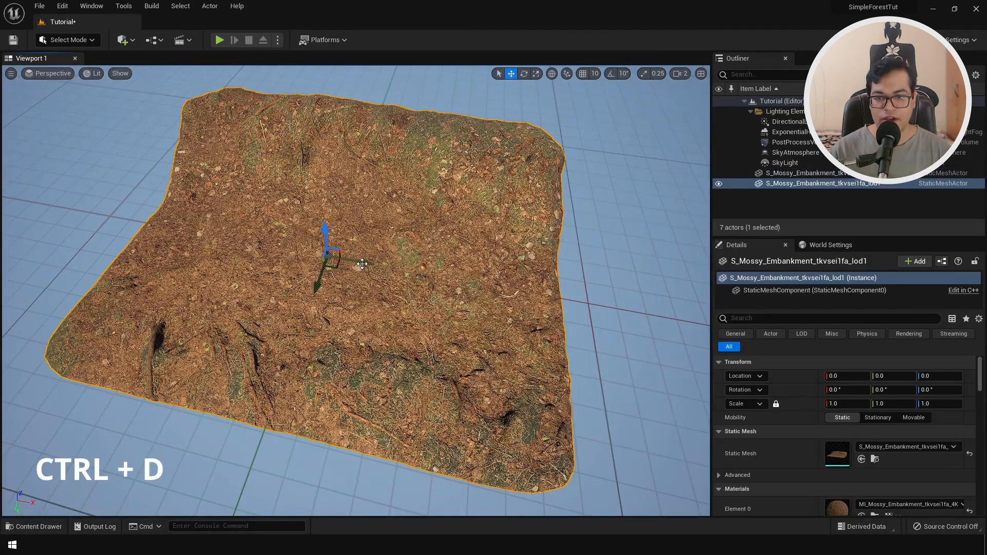
{"action": "left_click_drag", "start_coordinate": [362, 264], "coordinate": [41, 188]}
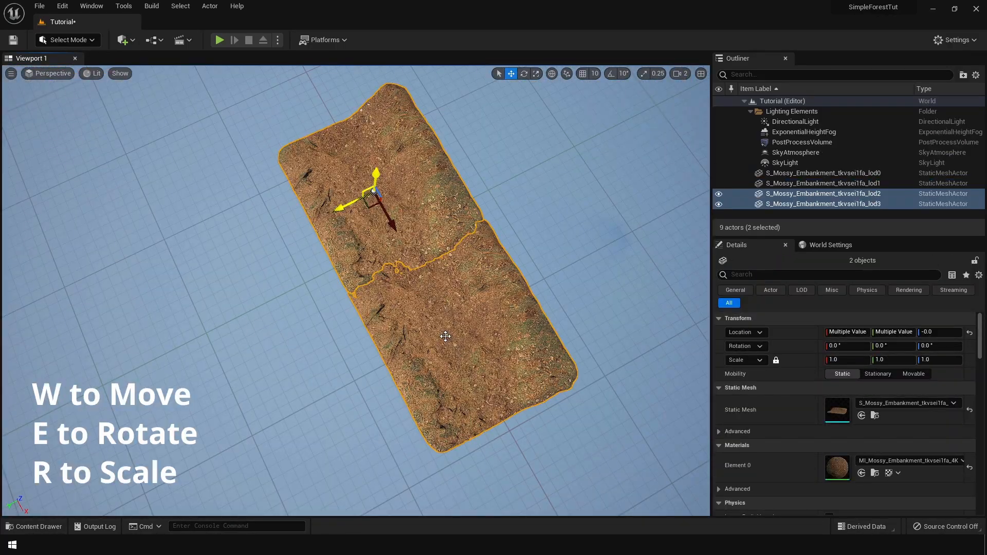
Rotate the duplicated embankment pair to a yaw of -180° and move it alongside the original pair
{"action": "key", "text": "e"}
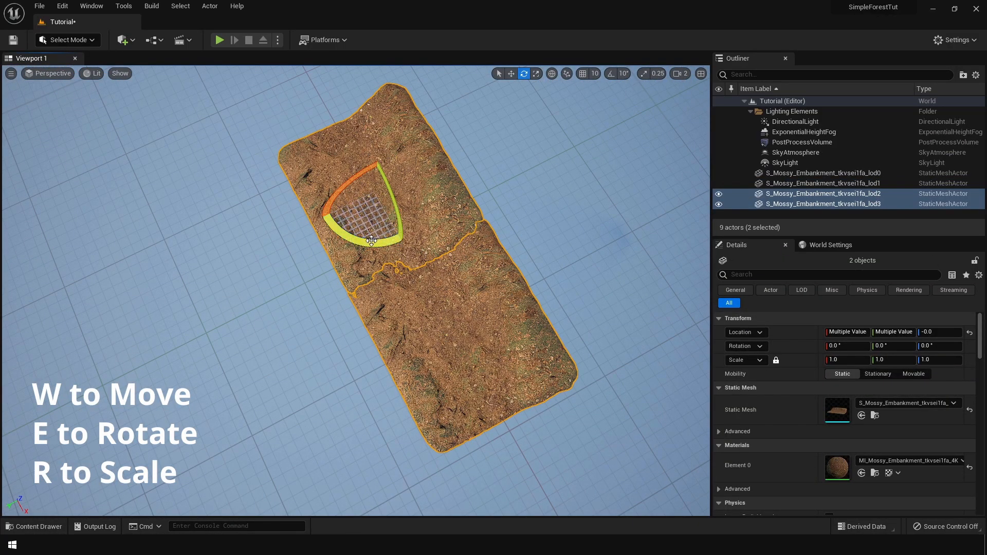
{"action": "left_click_drag", "start_coordinate": [373, 242], "coordinate": [247, 247]}
{"action": "left_click", "coordinate": [932, 346]}
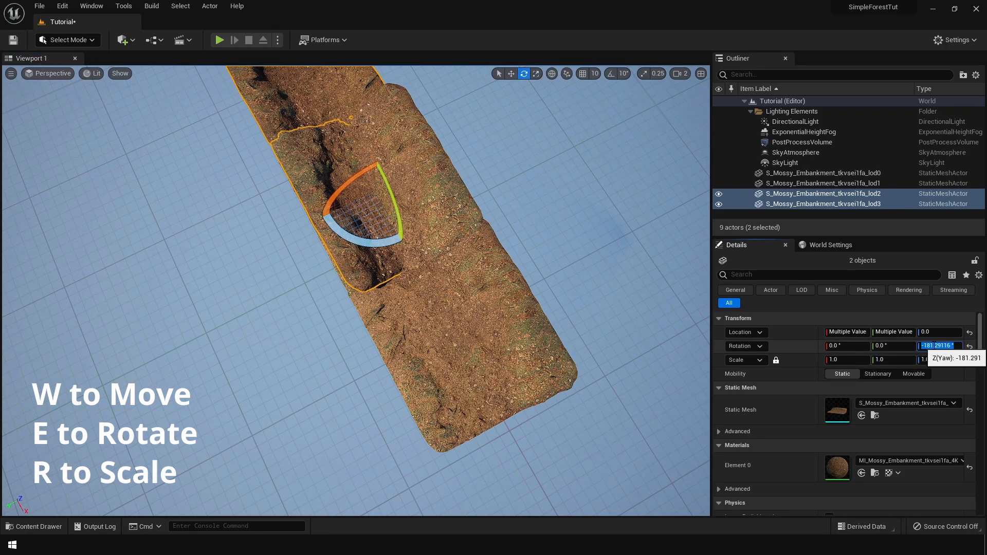
{"action": "type", "text": "-180"}
{"action": "key", "text": "Return"}
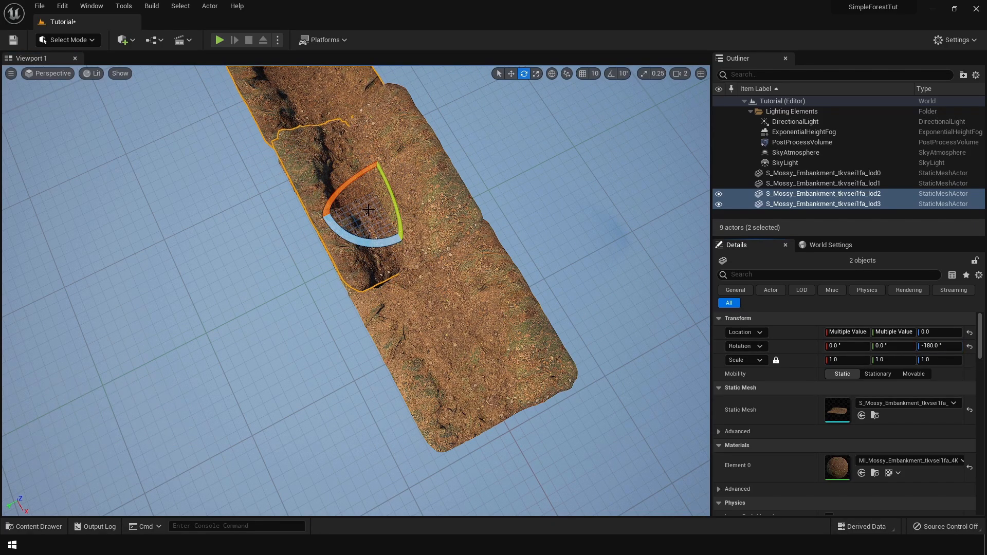
{"action": "key", "text": "w"}
{"action": "left_click_drag", "start_coordinate": [376, 226], "coordinate": [367, 435]}
Nudge the two rotated embankments individually against the original pair, to Y locations of about 116 and 117
{"action": "right_click_drag", "start_coordinate": [616, 311], "coordinate": [616, 334]}
{"action": "left_click", "coordinate": [465, 258]}
{"action": "left_click_drag", "start_coordinate": [481, 202], "coordinate": [484, 206]}
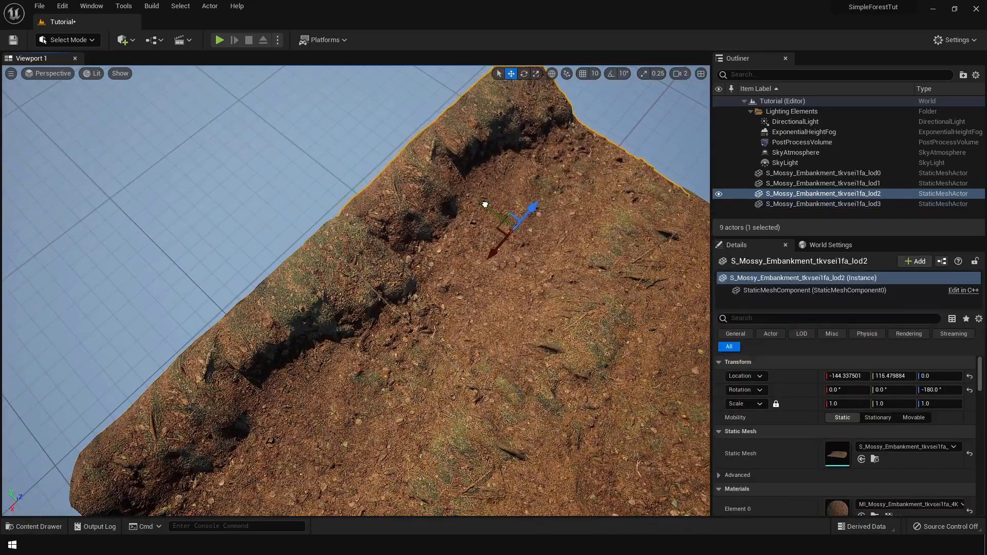
{"action": "right_click_drag", "start_coordinate": [460, 224], "coordinate": [586, 231]}
{"action": "left_click", "coordinate": [329, 313]}
{"action": "left_click_drag", "start_coordinate": [307, 325], "coordinate": [305, 325]}
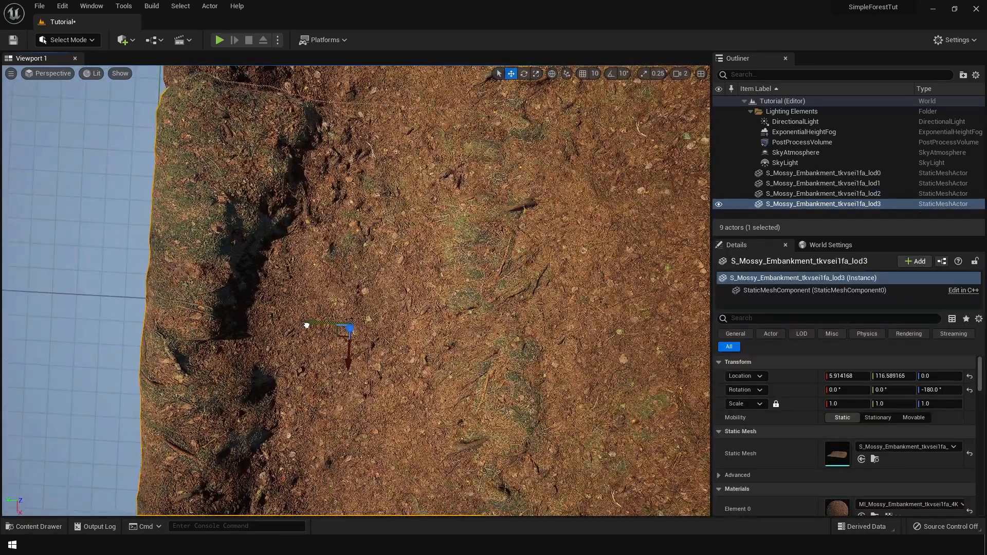
{"action": "right_click_drag", "start_coordinate": [305, 325], "coordinate": [335, 221]}
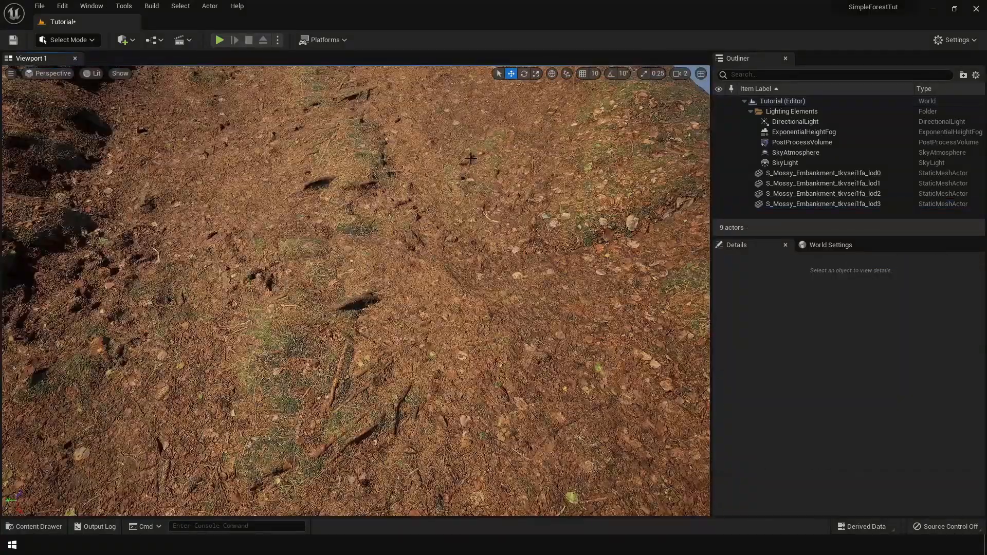
Place the Hornbeam tree trunk mesh on the ground formed by the mossy embankments
{"action": "key", "text": "ctrl+space"}
{"action": "left_click_drag", "start_coordinate": [192, 383], "coordinate": [278, 278]}
{"action": "scroll", "coordinate": [319, 251], "scroll_direction": "down", "scroll_amount": 3}
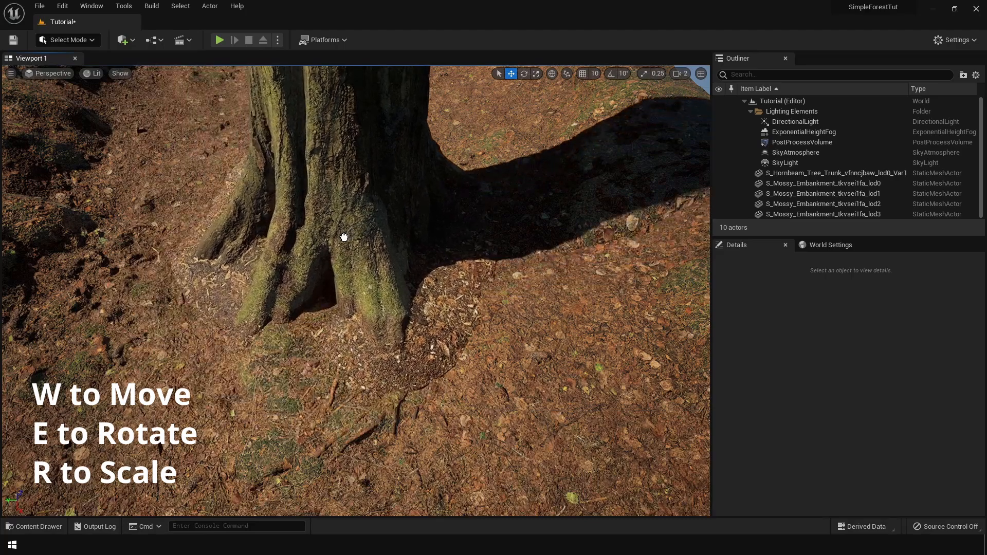
Lower the Hornbeam tree trunk slightly into the ground and rotate it to a better angle
{"action": "left_click", "coordinate": [350, 232]}
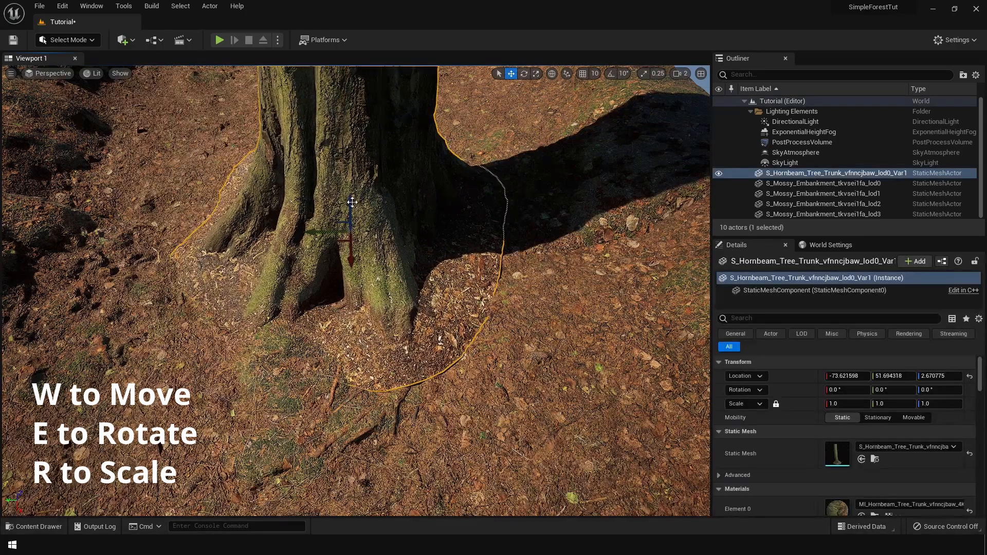
{"action": "left_click_drag", "start_coordinate": [352, 202], "coordinate": [353, 210]}
{"action": "key", "text": "e"}
{"action": "left_click_drag", "start_coordinate": [334, 286], "coordinate": [378, 276]}
{"action": "right_click_drag", "start_coordinate": [378, 276], "coordinate": [383, 253]}
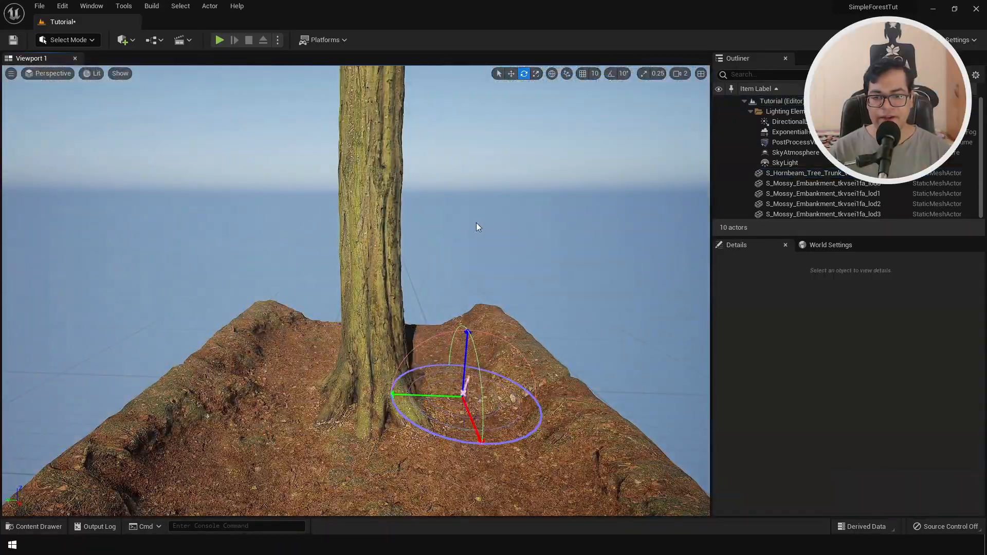
Reorient the sun and add a Volumetric Cloud actor to the level
{"action": "key", "text": "ctrl+l"}
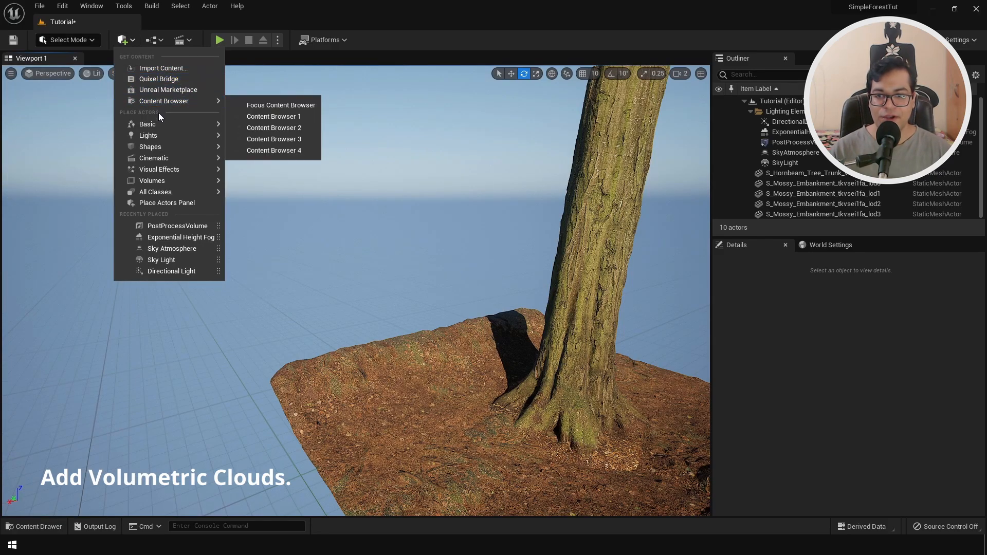
{"action": "mouse_move", "coordinate": [171, 140]}
{"action": "mouse_move", "coordinate": [175, 170]}
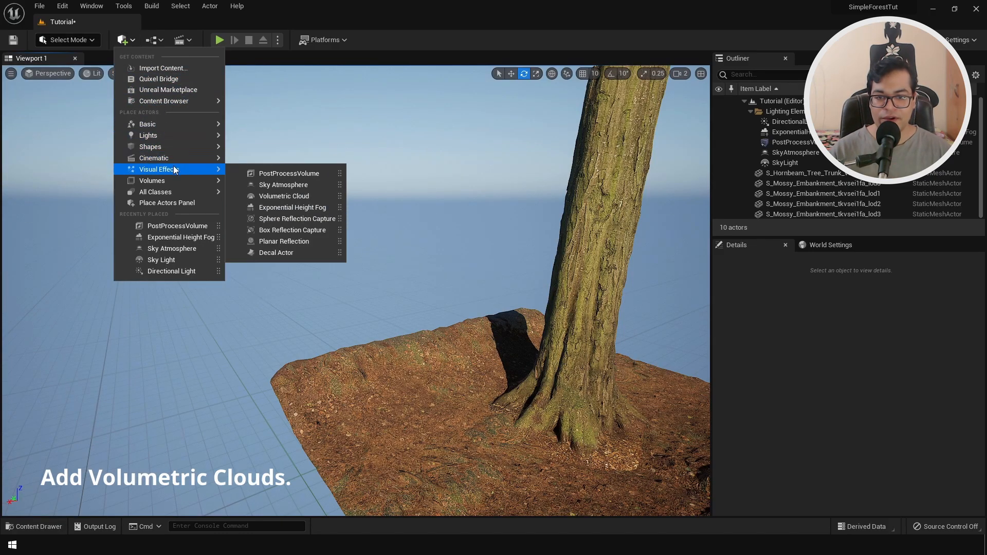
{"action": "left_click", "coordinate": [285, 196]}
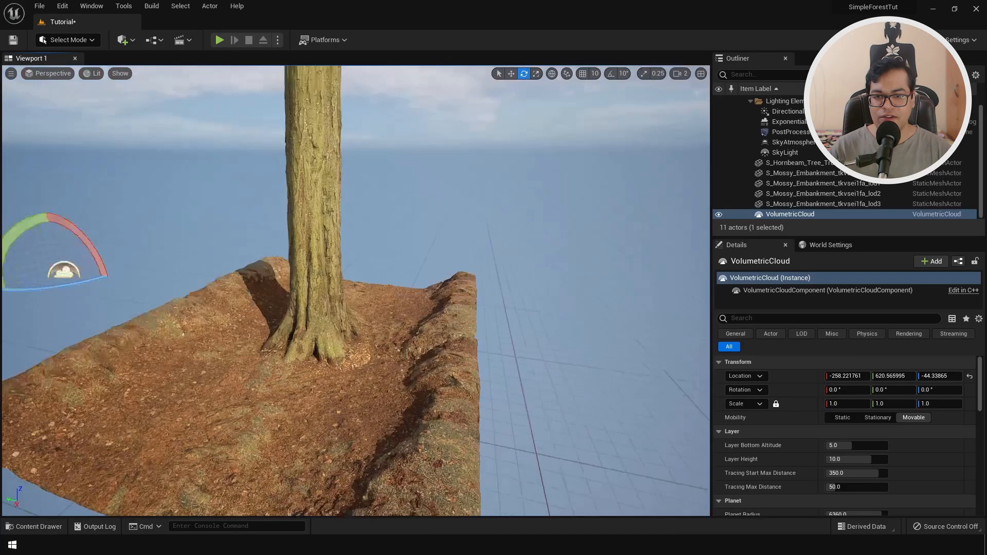
{"action": "right_click_drag", "start_coordinate": [328, 254], "coordinate": [357, 266]}
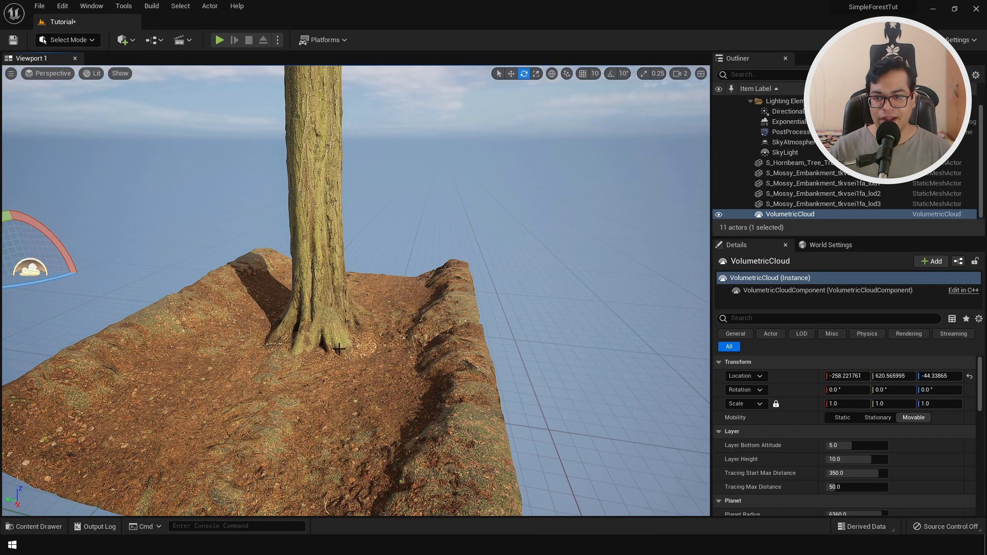
File the VolumetricCloud actor in the Lighting Elements folder and collapse the folder
{"action": "left_click", "coordinate": [786, 214]}
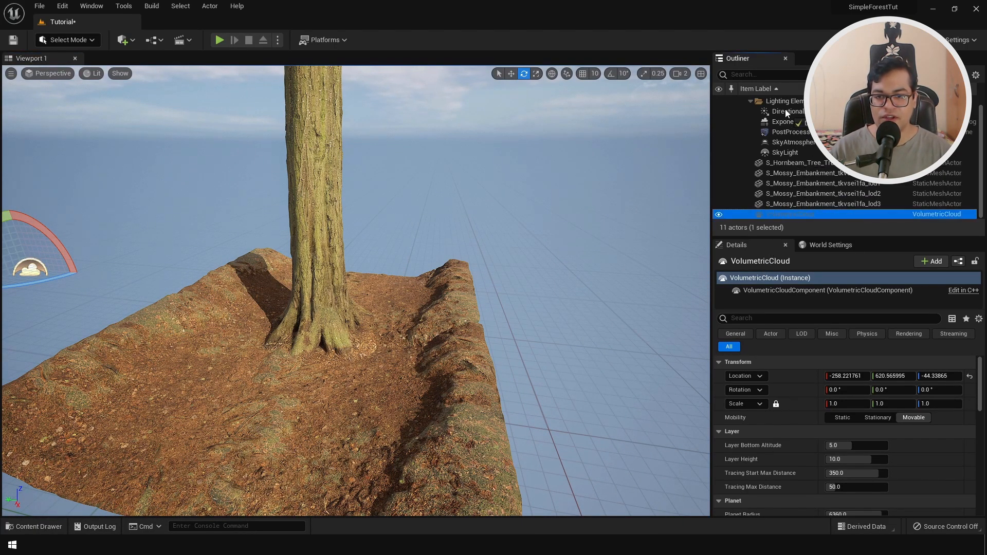
{"action": "left_click_drag", "start_coordinate": [779, 101], "coordinate": [779, 103]}
{"action": "left_click", "coordinate": [750, 102]}
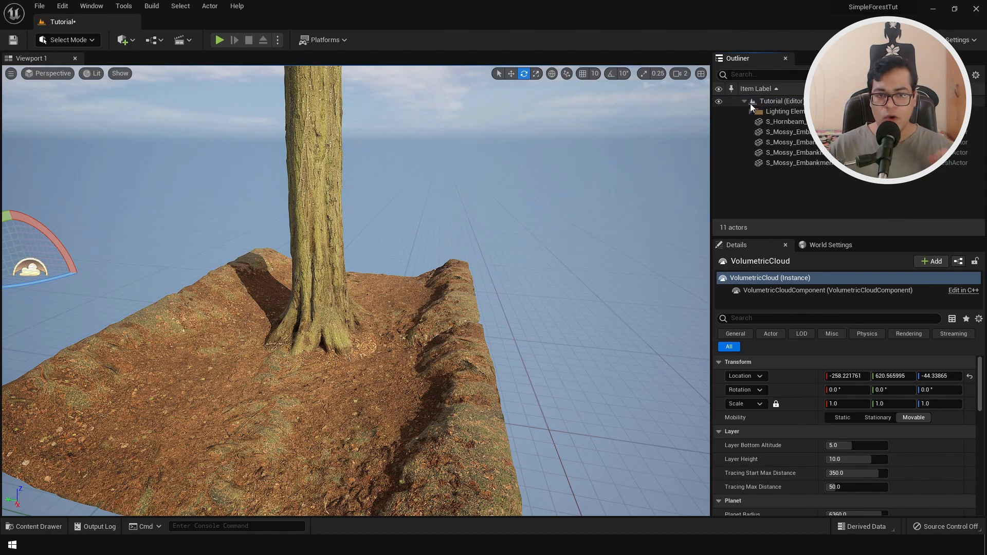
Adjust the directional light's angle while viewing the trunk against the cloudy sky
{"action": "right_click_drag", "start_coordinate": [437, 247], "coordinate": [416, 258]}
{"action": "right_click_drag", "start_coordinate": [403, 309], "coordinate": [403, 281]}
{"action": "key", "text": "ctrl+l"}
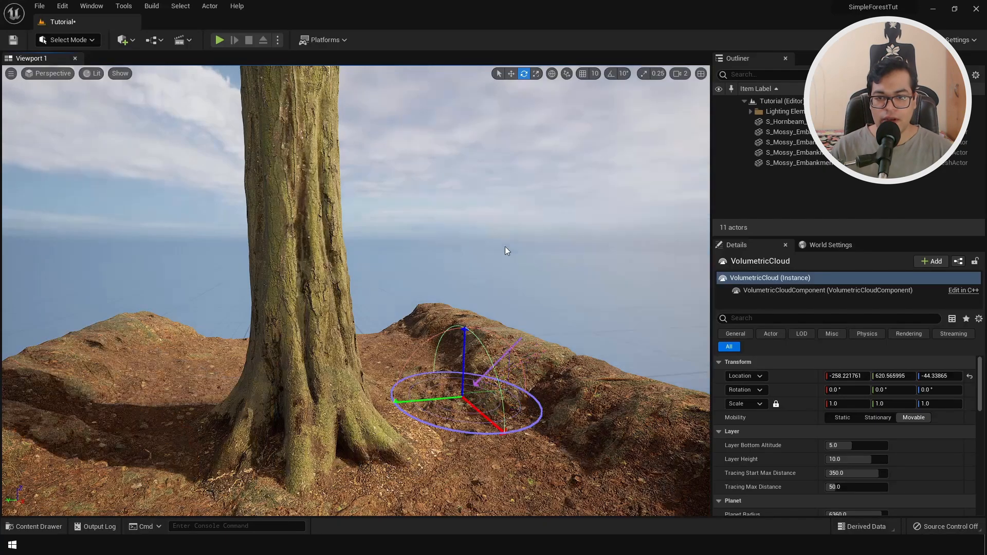
{"action": "key", "text": "ctrl+l"}
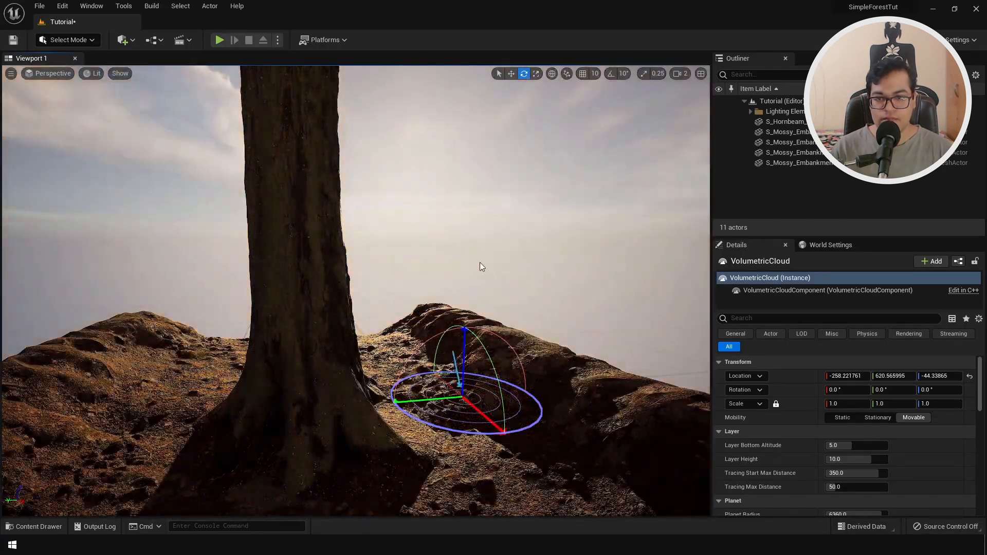
Shift the Hornbeam tree trunk slightly on the ground and rotate it again
{"action": "right_click_drag", "start_coordinate": [503, 249], "coordinate": [503, 335]}
{"action": "left_click", "coordinate": [378, 143]}
{"action": "key", "text": "w"}
{"action": "left_click_drag", "start_coordinate": [378, 144], "coordinate": [381, 146]}
{"action": "key", "text": "e"}
{"action": "left_click_drag", "start_coordinate": [341, 208], "coordinate": [376, 203]}
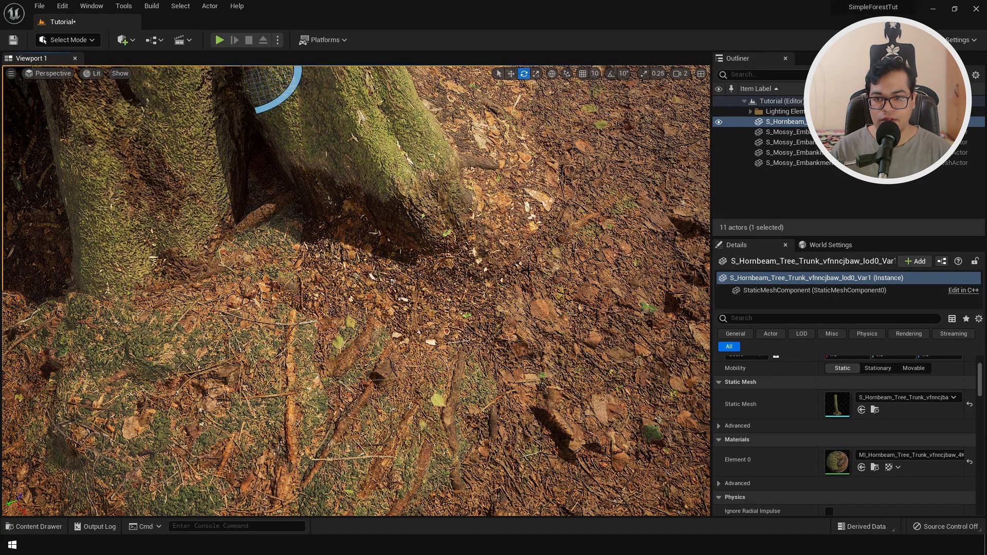
Open the Hornbeam trunk's material instance and set the parameter being adjusted to 1.1
{"action": "double_click", "coordinate": [837, 462]}
{"action": "left_click_drag", "start_coordinate": [285, 284], "coordinate": [291, 312]}
{"action": "left_click", "coordinate": [289, 287]}
{"action": "type", "text": "1.1"}
{"action": "key", "text": "Return"}
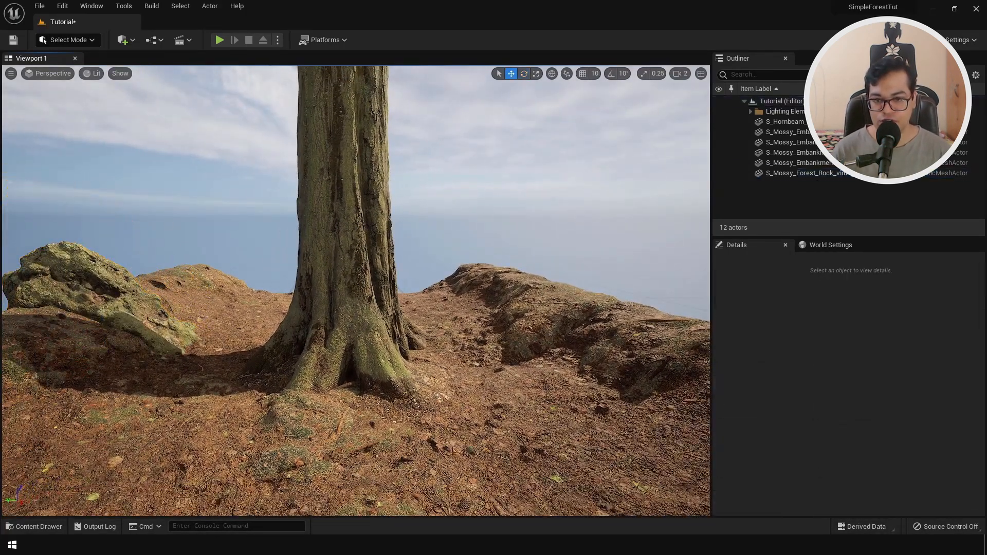
Rotate the mossy forest rock beside the tree so it lies lower on the embankment
{"action": "left_click", "coordinate": [107, 377]}
{"action": "key", "text": "e"}
{"action": "mouse_move", "coordinate": [107, 377]}
{"action": "left_mouse_down"}
{"action": "mouse_move", "coordinate": [72, 375]}
{"action": "mouse_move", "coordinate": [107, 377]}
{"action": "left_mouse_up"}
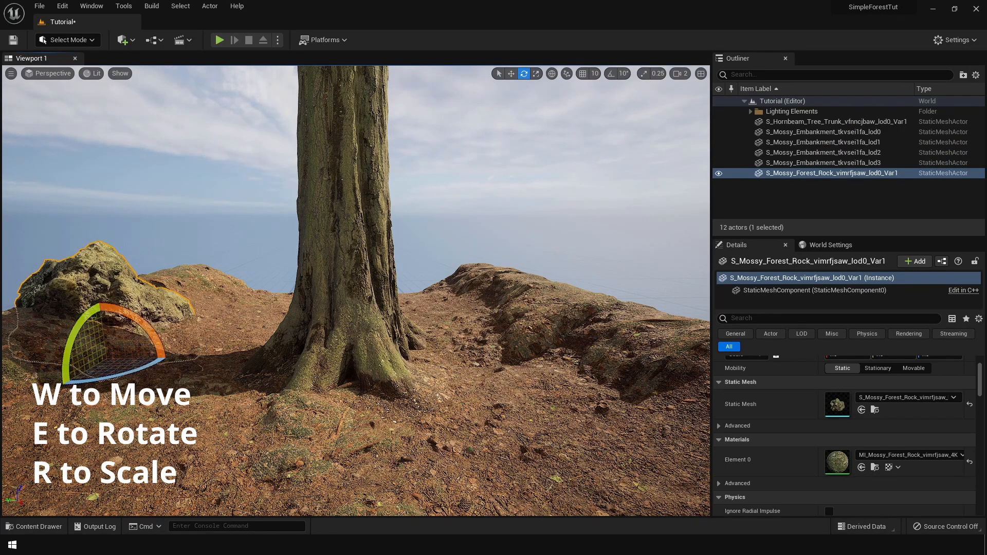
{"action": "key", "text": "w"}
{"action": "key", "text": "e"}
{"action": "left_click_drag", "start_coordinate": [94, 320], "coordinate": [132, 160]}
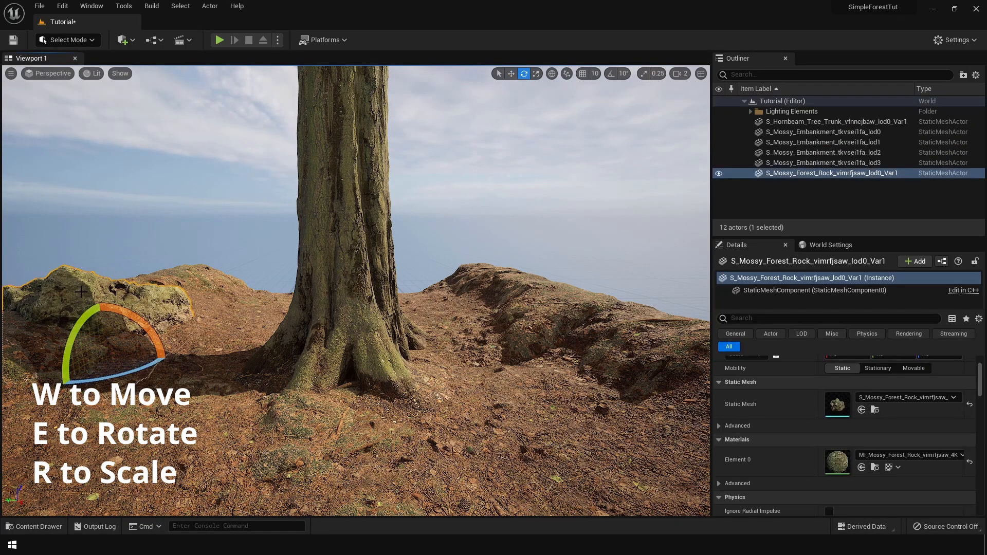
Duplicate the mossy forest rock and move the copy to the opposite side of the trunk
{"action": "key", "text": "w"}
{"action": "key", "text": "ctrl+d"}
{"action": "left_click_drag", "start_coordinate": [136, 346], "coordinate": [498, 303]}
{"action": "left_click", "coordinate": [454, 133]}
Reposition the dead leaves patch near the trunk's roots and arrange a second copy on the ground between the rock and the trunk
{"action": "right_click_drag", "start_coordinate": [406, 196], "coordinate": [388, 342]}
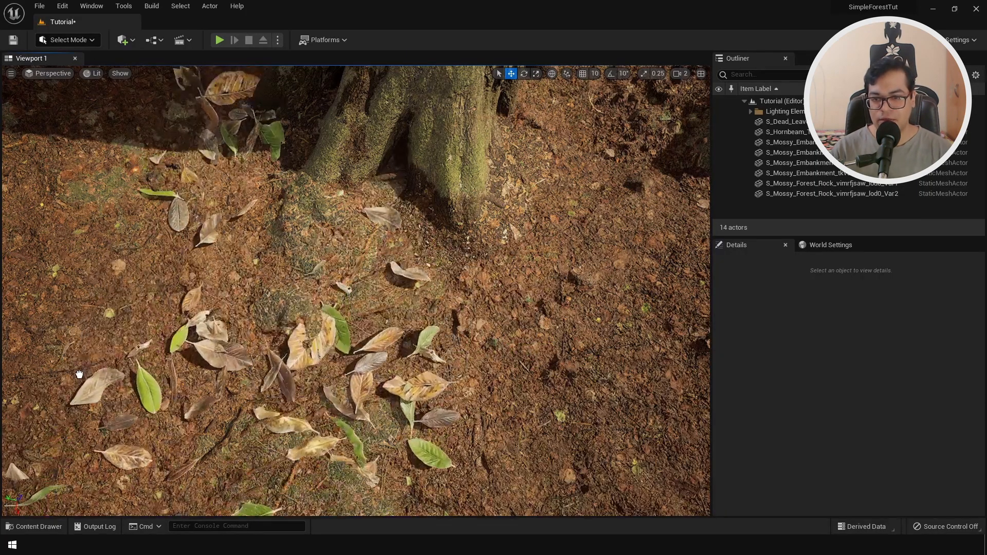
{"action": "left_click", "coordinate": [77, 326]}
{"action": "key", "text": "f"}
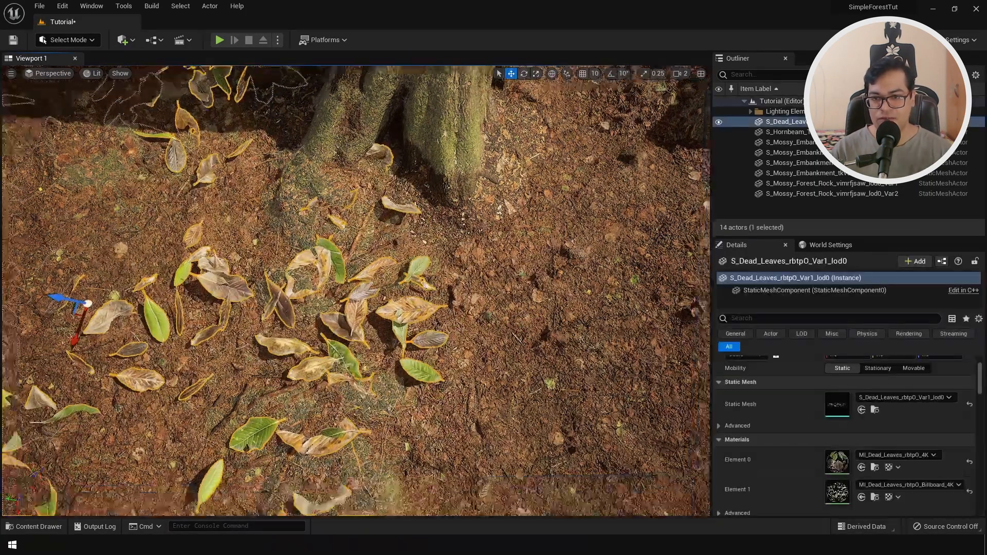
{"action": "left_click_drag", "start_coordinate": [103, 236], "coordinate": [325, 509]}
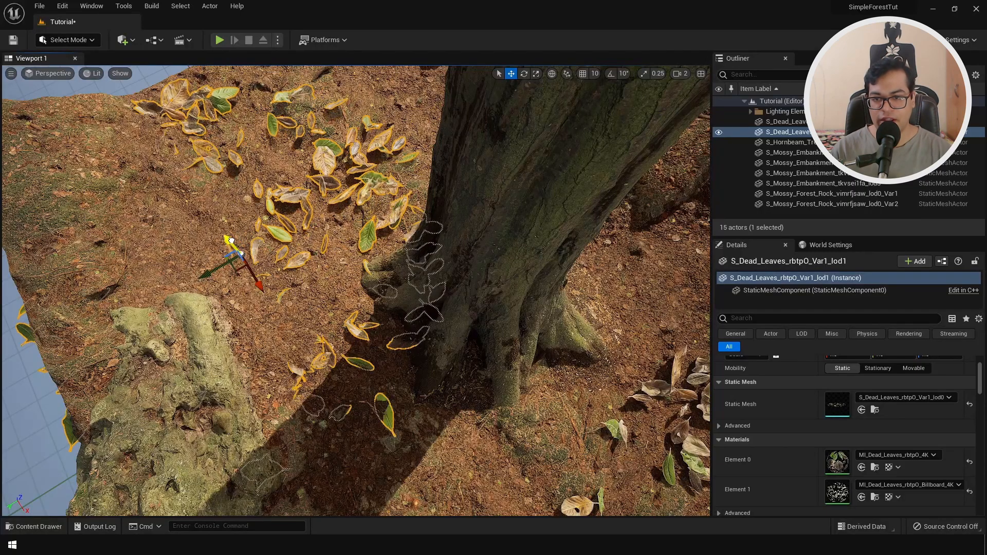
{"action": "left_click_drag", "start_coordinate": [231, 241], "coordinate": [235, 243]}
{"action": "mouse_move", "coordinate": [519, 240]}
{"action": "right_mouse_down"}
{"action": "mouse_move", "coordinate": [507, 240]}
{"action": "mouse_move", "coordinate": [519, 240]}
{"action": "right_mouse_up"}
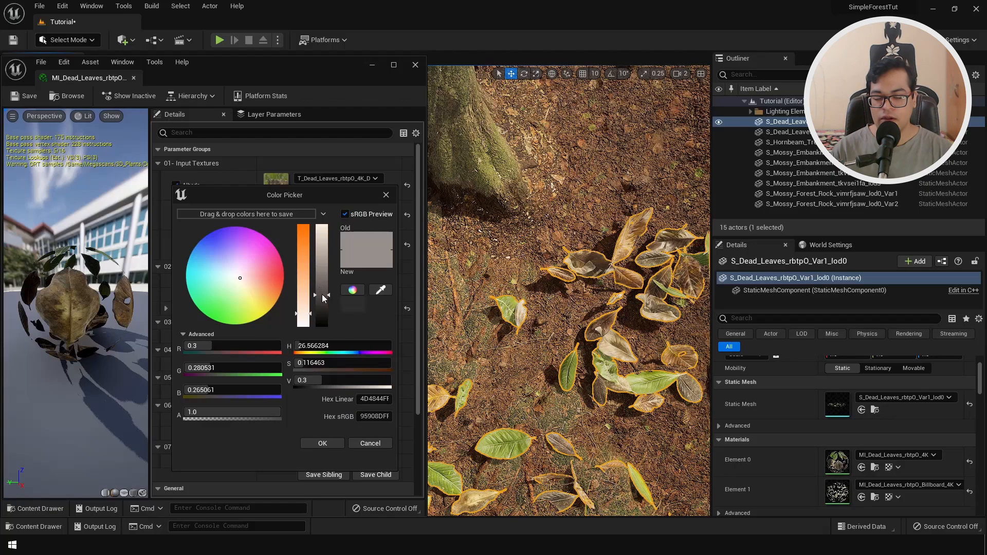
Darken the tint colour in the dead leaves material instance
{"action": "mouse_move", "coordinate": [322, 291]}
{"action": "left_mouse_down"}
{"action": "mouse_move", "coordinate": [322, 320]}
{"action": "mouse_move", "coordinate": [322, 292]}
{"action": "mouse_move", "coordinate": [329, 303]}
{"action": "left_mouse_up"}
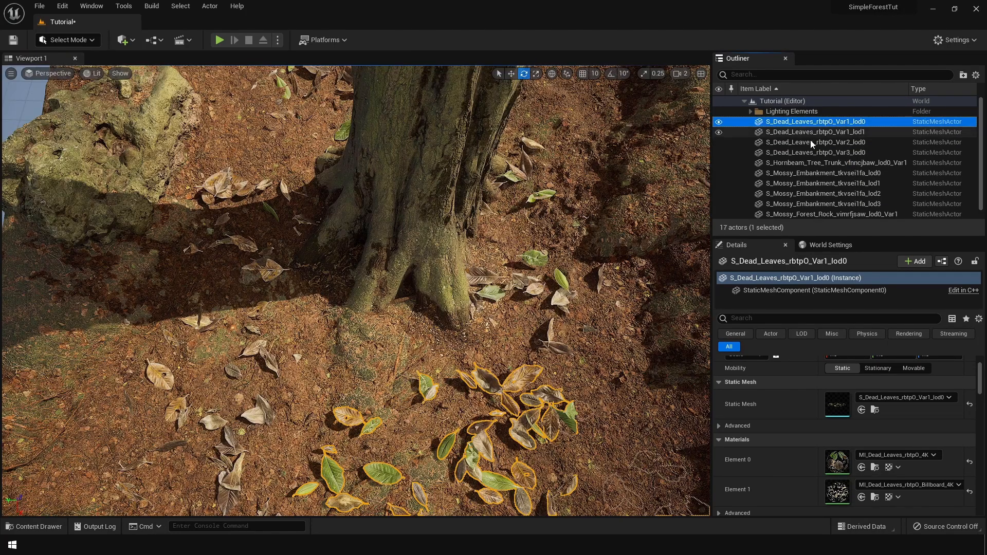
Disable Receives Decals on all four dead leaves meshes and check the same setting on the Hornbeam trunk
{"action": "left_click", "coordinate": [808, 150], "text": "shift"}
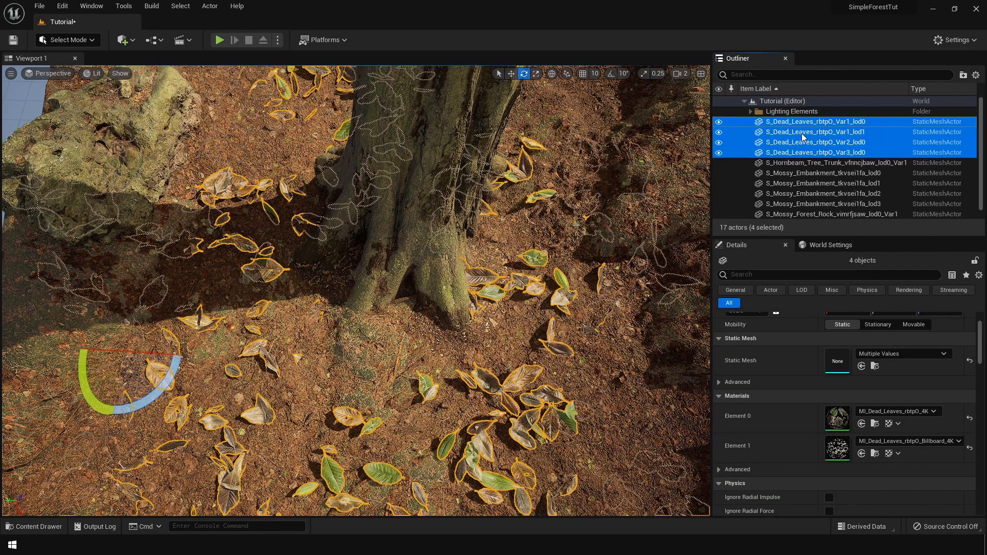
{"action": "left_click", "coordinate": [813, 273]}
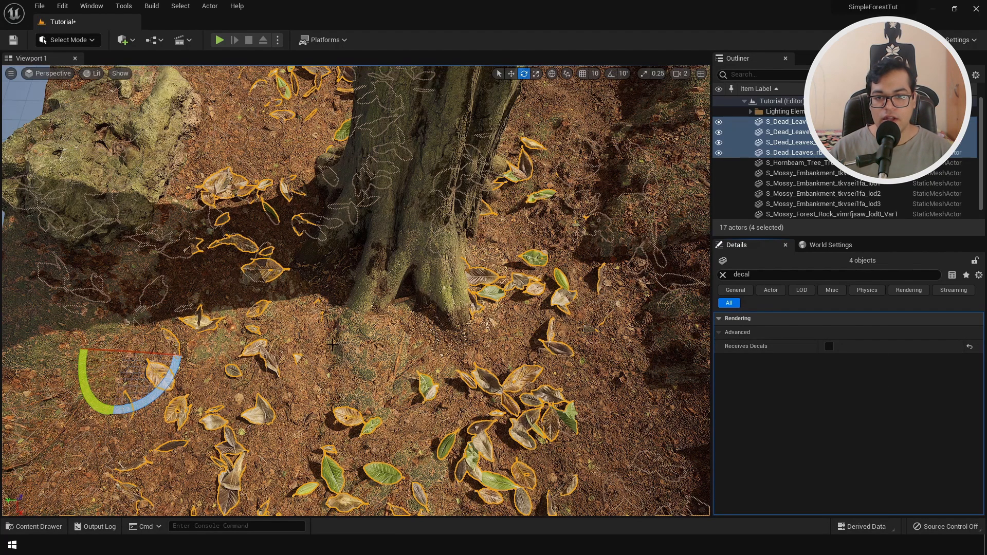
{"action": "left_click", "coordinate": [404, 247]}
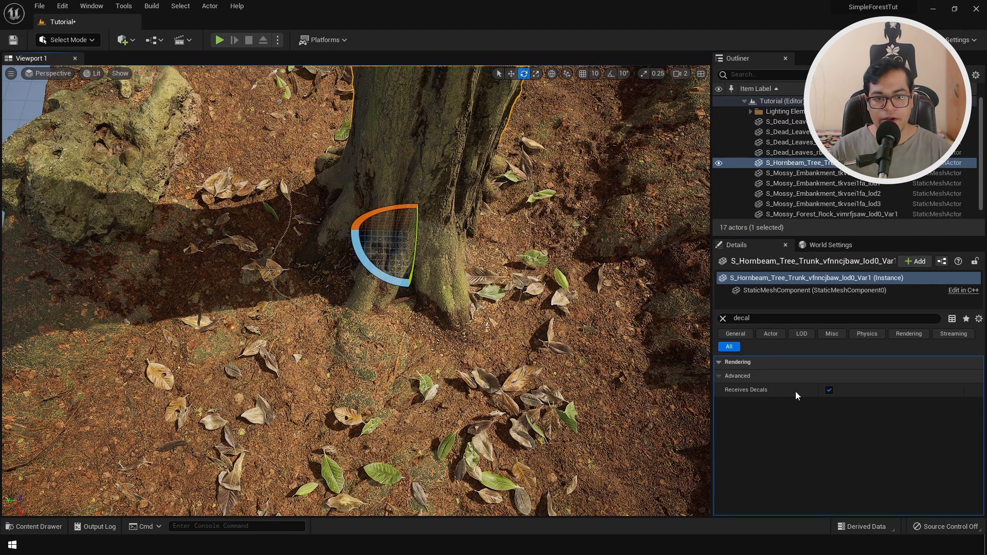
{"action": "left_click", "coordinate": [723, 318]}
Place the MI_Pine_Branch_Patches_shciedh_4K decal on the ground in front of the trunk
{"action": "key", "text": "ctrl+space"}
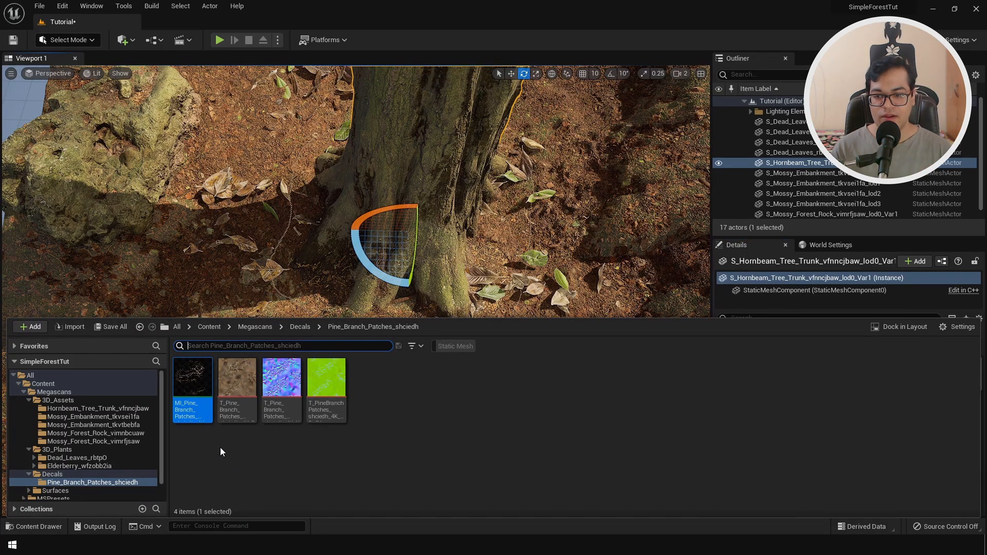
{"action": "left_click_drag", "start_coordinate": [191, 383], "coordinate": [381, 349]}
{"action": "key", "text": "s"}
{"action": "right_click_drag", "start_coordinate": [351, 359], "coordinate": [329, 390]}
{"action": "key", "text": "w"}
{"action": "scroll", "coordinate": [435, 302], "scroll_direction": "up", "scroll_amount": 8}
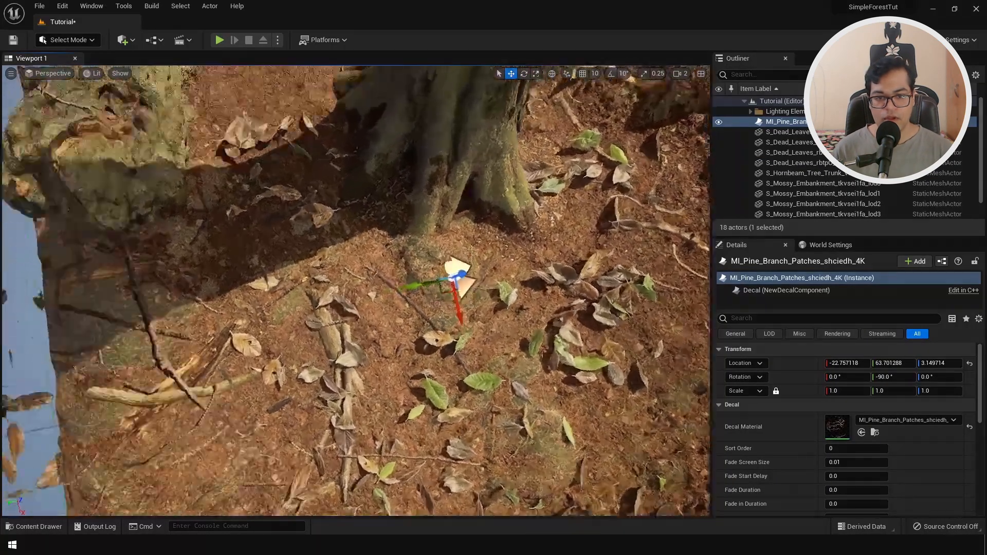
Shrink the pine branch decal proportionally to a decal size of 32 × 64 × 64
{"action": "key", "text": "e"}
{"action": "key", "text": "r"}
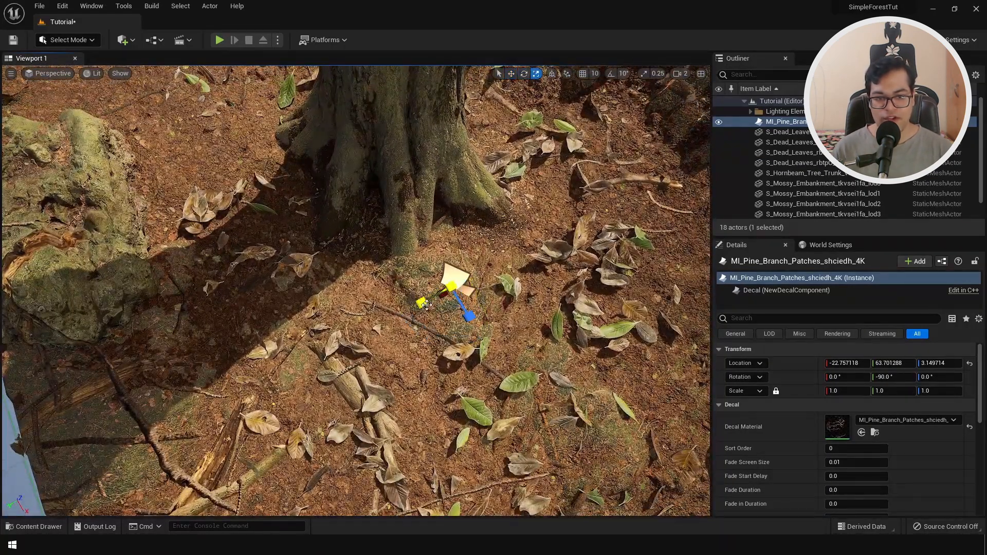
{"action": "scroll", "coordinate": [884, 440], "scroll_direction": "down", "scroll_amount": 5}
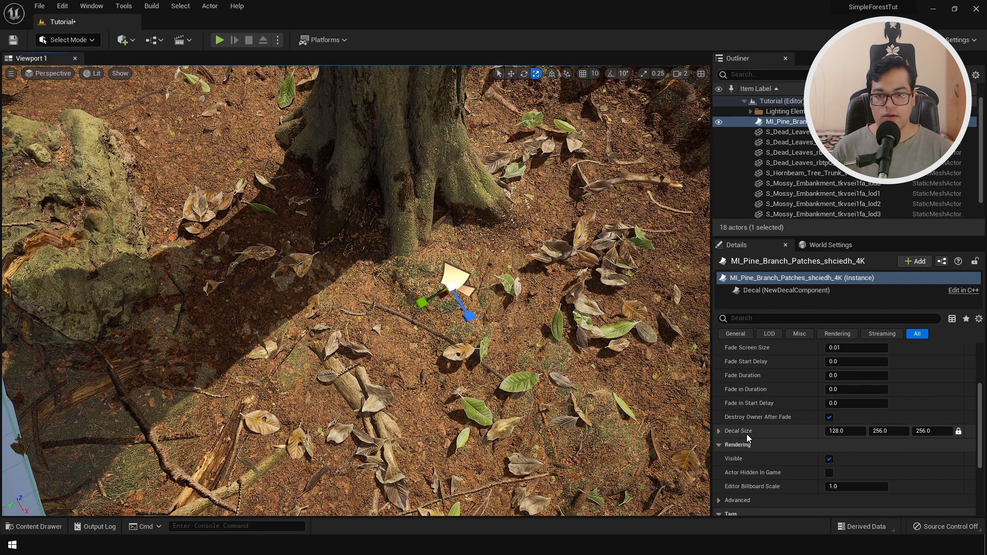
{"action": "left_click", "coordinate": [838, 433]}
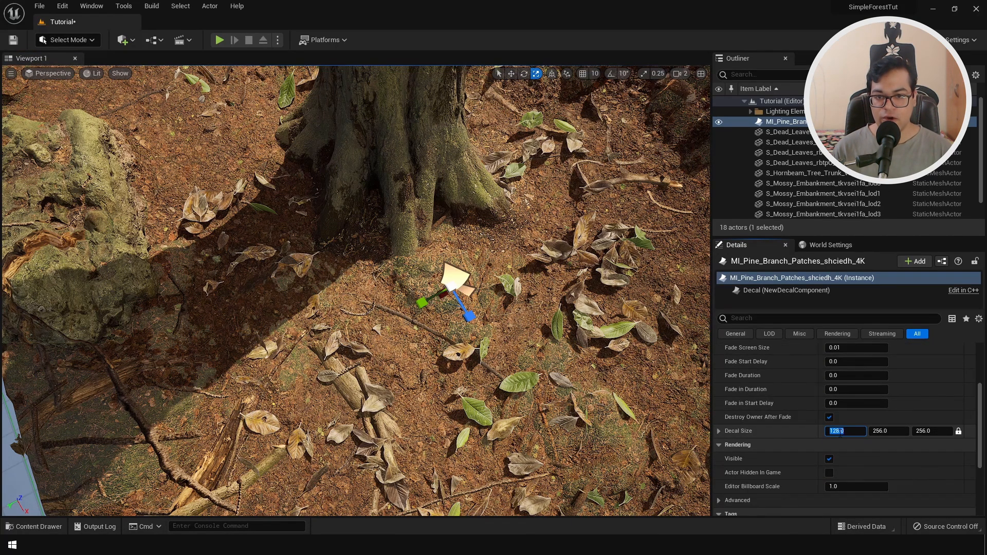
{"action": "type", "text": "32"}
{"action": "key", "text": "Return"}
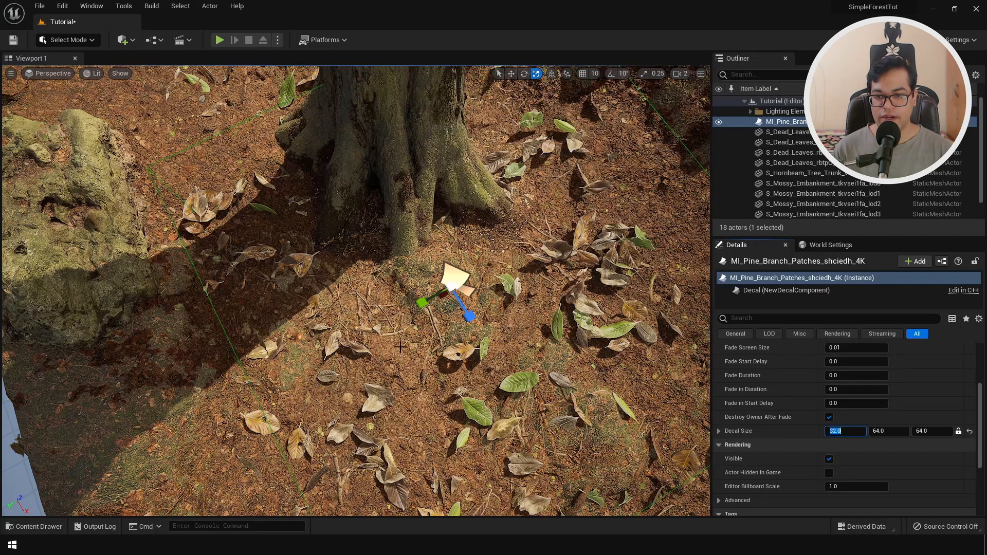
Reposition the pine branch decal over the leafy ground at the base of the trunk
{"action": "key", "text": "w"}
{"action": "right_click_drag", "start_coordinate": [493, 303], "coordinate": [467, 321]}
{"action": "key", "text": "s"}
{"action": "left_click_drag", "start_coordinate": [428, 317], "coordinate": [453, 318]}
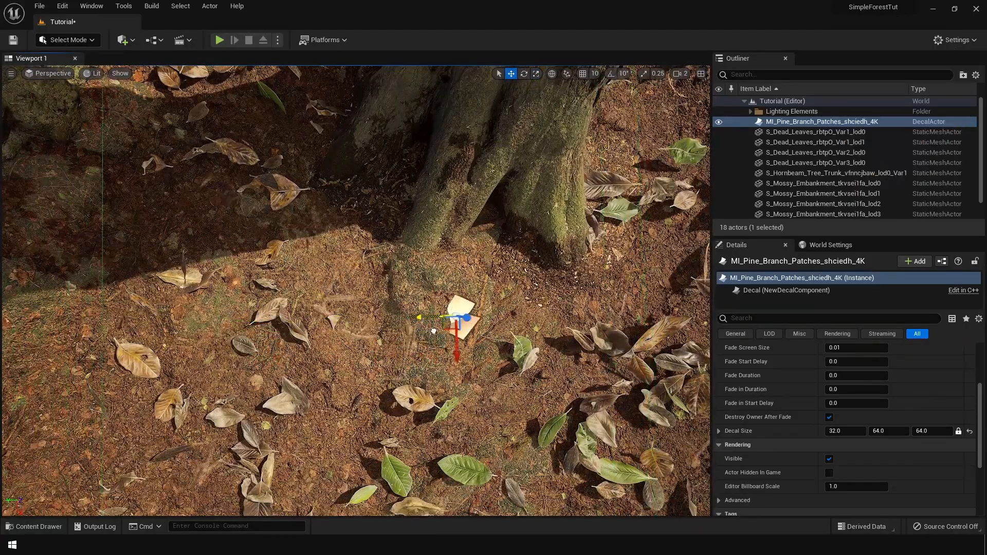
{"action": "mouse_move", "coordinate": [453, 317]}
{"action": "right_mouse_down"}
{"action": "mouse_move", "coordinate": [442, 306]}
{"action": "mouse_move", "coordinate": [441, 314]}
{"action": "right_mouse_up"}
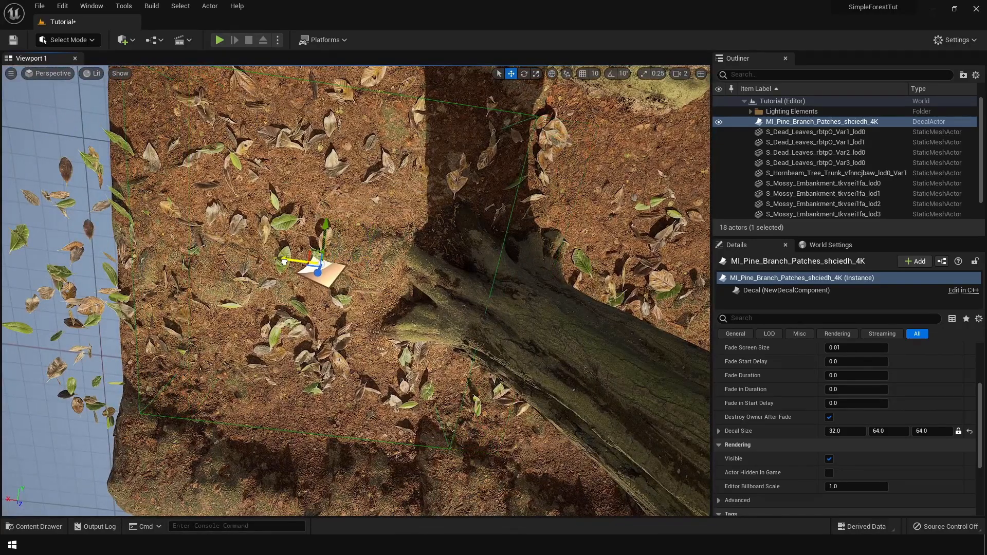
Duplicate the pine branch decal, then rotate and move the copy onto the ground between the trunk and the rock
{"action": "right_click_drag", "start_coordinate": [342, 280], "coordinate": [343, 280]}
{"action": "left_click_drag", "start_coordinate": [202, 271], "coordinate": [200, 271], "text": "alt"}
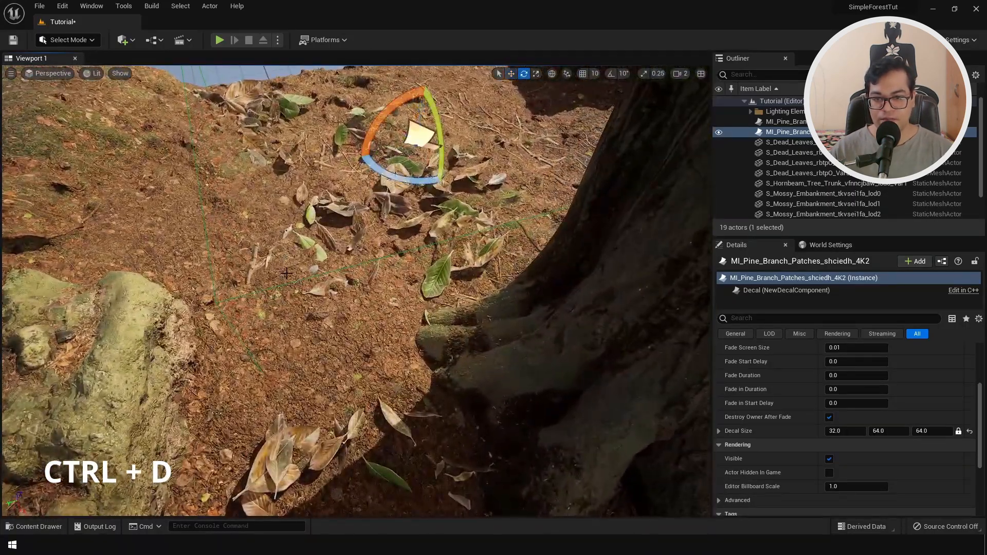
{"action": "left_click_drag", "start_coordinate": [476, 162], "coordinate": [474, 164]}
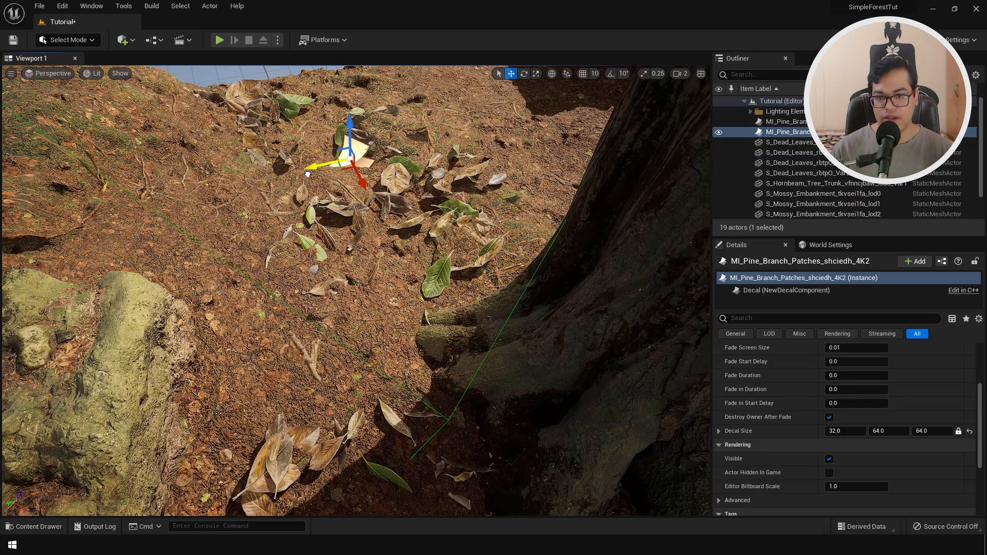
{"action": "right_click_drag", "start_coordinate": [356, 290], "coordinate": [448, 329]}
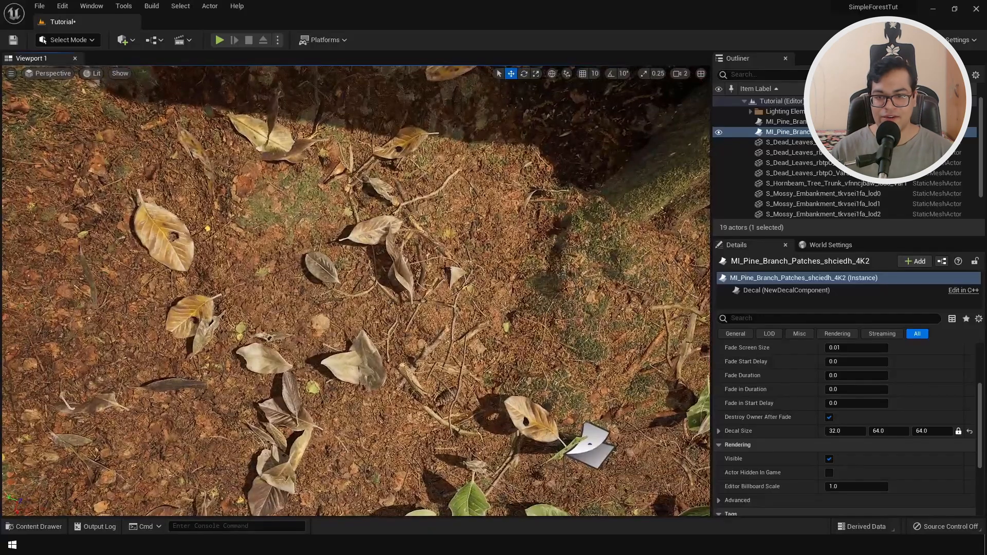
{"action": "right_click_drag", "start_coordinate": [442, 256], "coordinate": [514, 221]}
{"action": "right_click_drag", "start_coordinate": [356, 291], "coordinate": [381, 298]}
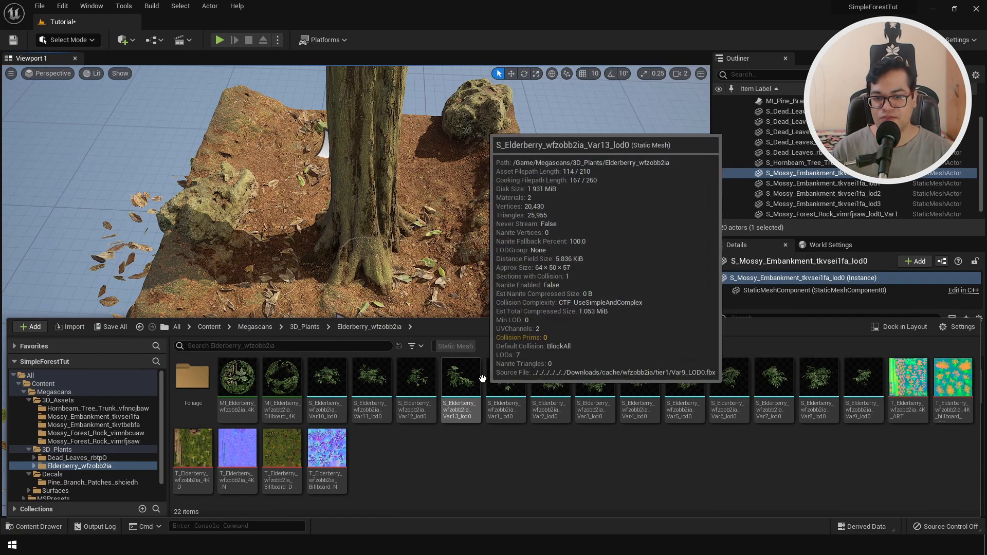
Place the S_Elderberry_wfzobb2ia_Var11_lod0 plant on the ground and shift it along Y to the left side of the trunk
{"action": "mouse_move", "coordinate": [603, 389]}
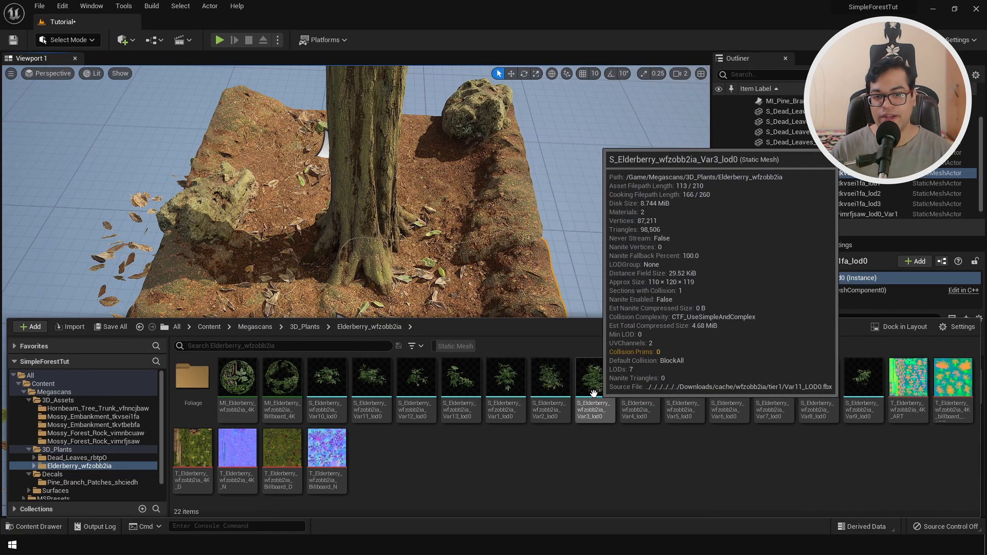
{"action": "mouse_move", "coordinate": [779, 408]}
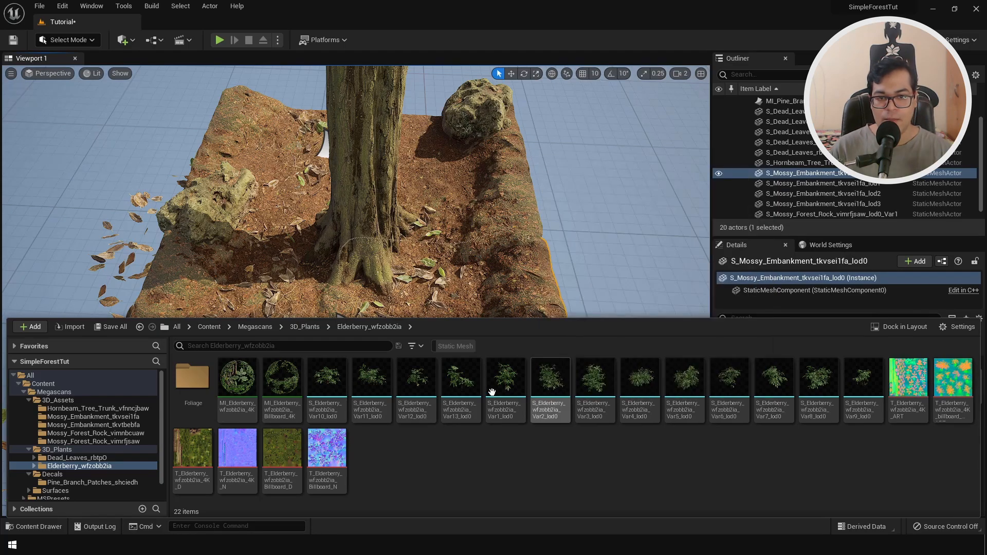
{"action": "left_click_drag", "start_coordinate": [371, 391], "coordinate": [162, 324]}
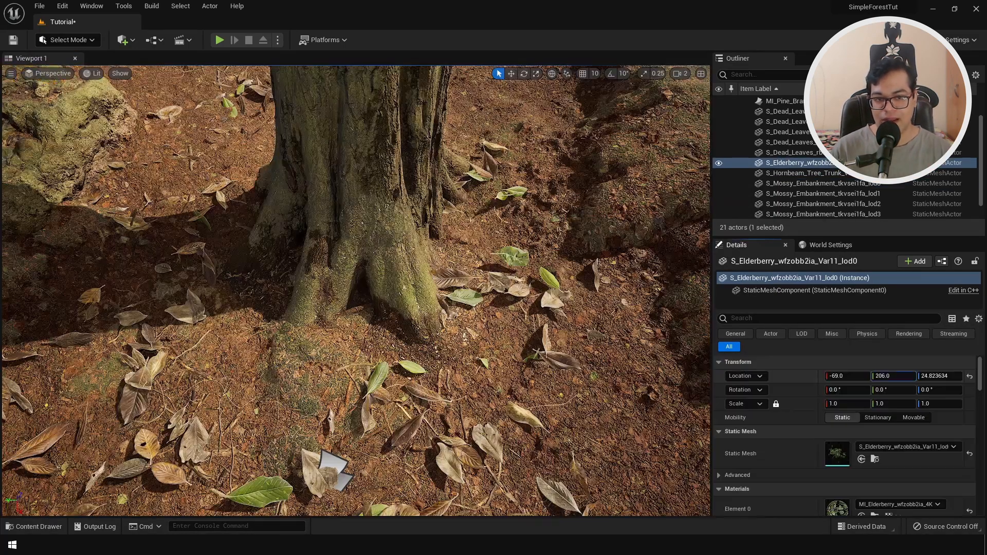
{"action": "mouse_move", "coordinate": [893, 377]}
{"action": "left_mouse_down"}
{"action": "mouse_move", "coordinate": [881, 376]}
{"action": "mouse_move", "coordinate": [899, 376]}
{"action": "left_mouse_up"}
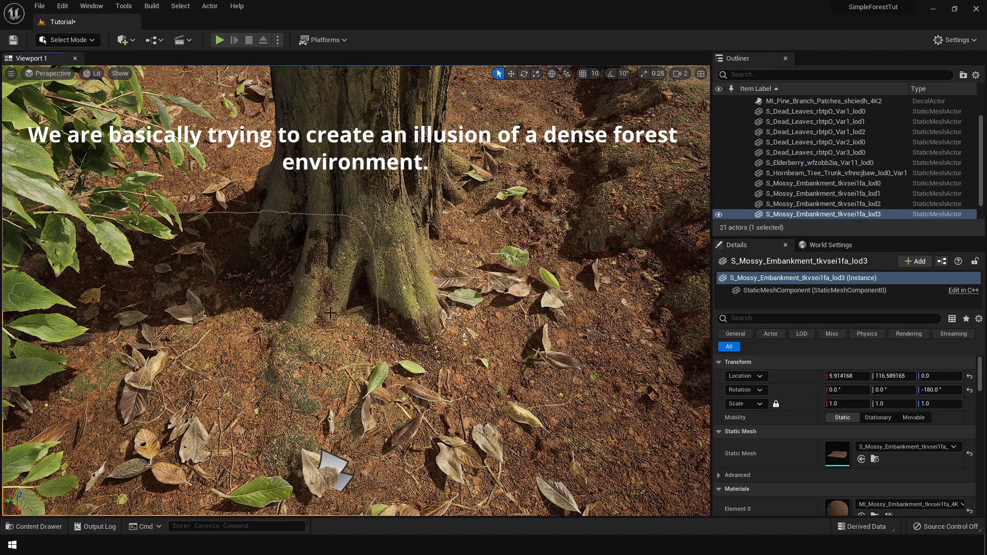
Add the S_Elderberry_wfzobb2ia_Var13_lod0 plant to the right of the trunk, rotate it about 169° around Z, and adjust its position
{"action": "key", "text": "ctrl+space"}
{"action": "left_click_drag", "start_coordinate": [457, 401], "coordinate": [588, 170]}
{"action": "key", "text": "e"}
{"action": "left_click_drag", "start_coordinate": [558, 199], "coordinate": [524, 170]}
{"action": "left_click", "coordinate": [581, 257]}
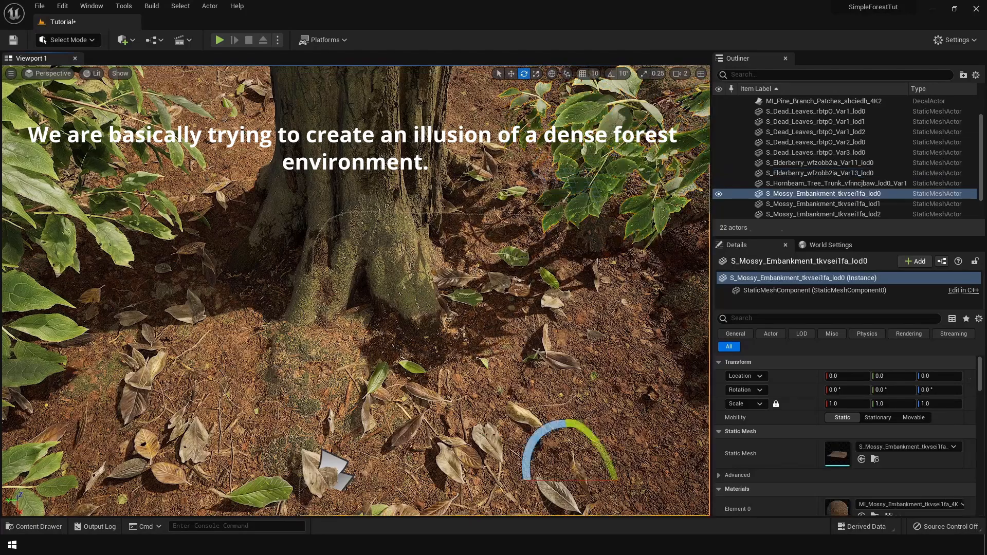
{"action": "left_click", "coordinate": [566, 172]}
{"action": "key", "text": "w"}
{"action": "left_click_drag", "start_coordinate": [648, 159], "coordinate": [615, 160]}
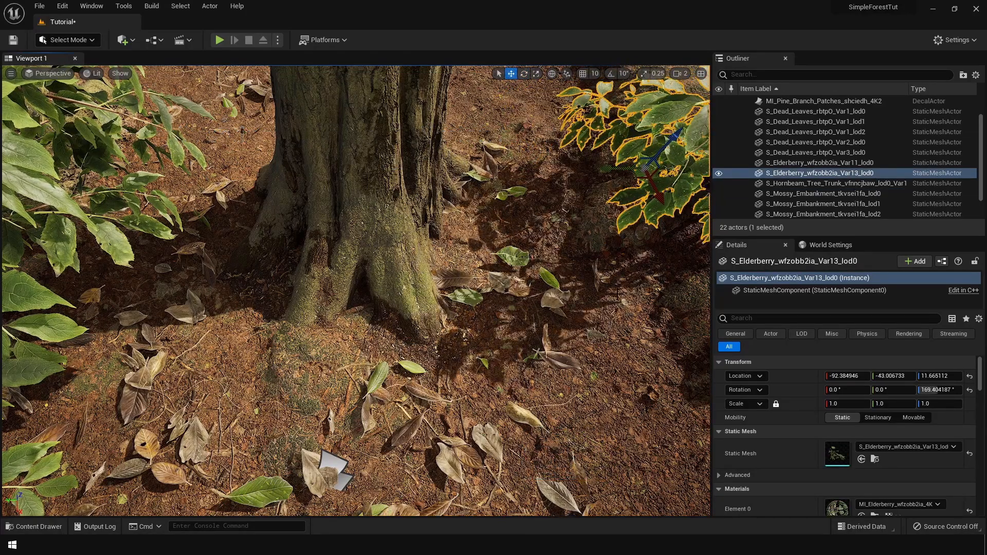
{"action": "left_click", "coordinate": [622, 433]}
Place the Var8 elderberry behind the trunk on the left and the Var10 elderberry in the right foreground, rotating Var10 about 18° around Z
{"action": "key", "text": "ctrl+space"}
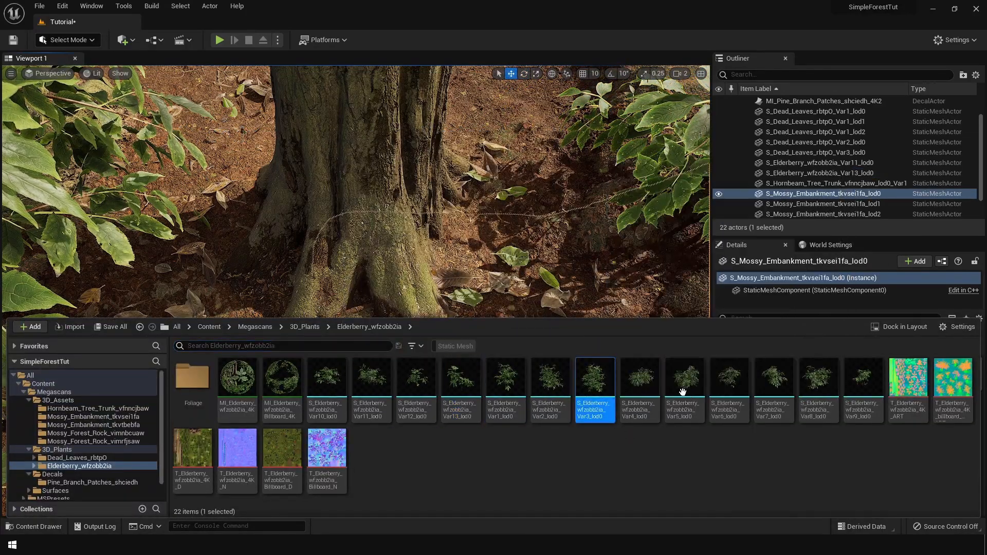
{"action": "left_click_drag", "start_coordinate": [818, 393], "coordinate": [234, 79]}
{"action": "key", "text": "ctrl+space"}
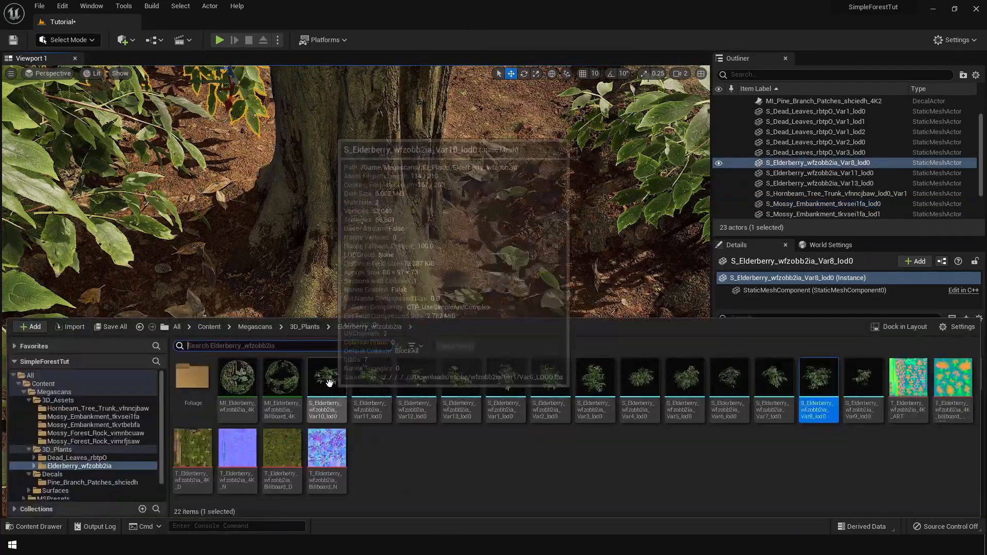
{"action": "left_click_drag", "start_coordinate": [326, 379], "coordinate": [592, 406]}
{"action": "key", "text": "e"}
{"action": "left_click_drag", "start_coordinate": [565, 452], "coordinate": [625, 465]}
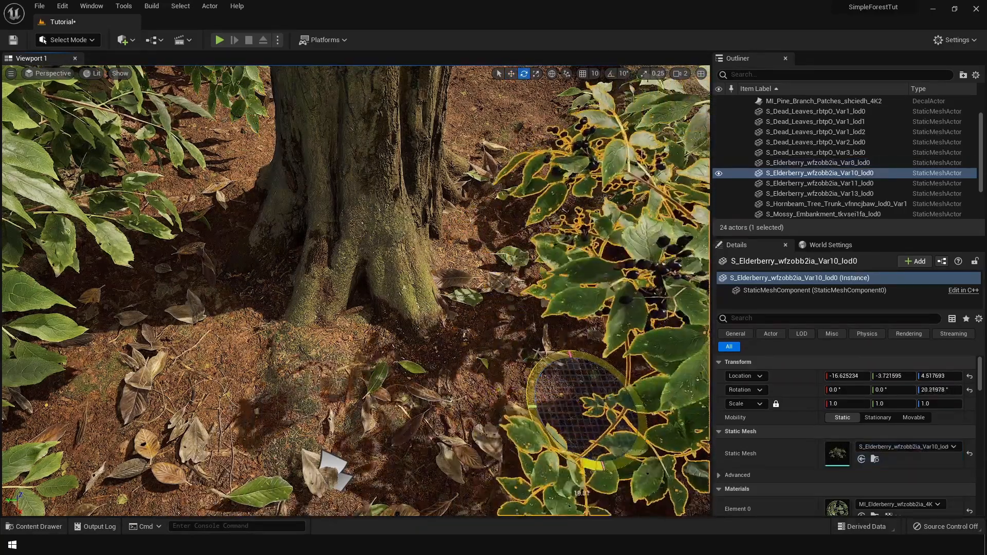
{"action": "left_click", "coordinate": [339, 375]}
Duplicate the Var10 elderberry plant and move the copy over beside the mossy rock at the ground's far end
{"action": "right_click_drag", "start_coordinate": [340, 375], "coordinate": [267, 434]}
{"action": "left_click", "coordinate": [266, 299]}
{"action": "key", "text": "ctrl+d"}
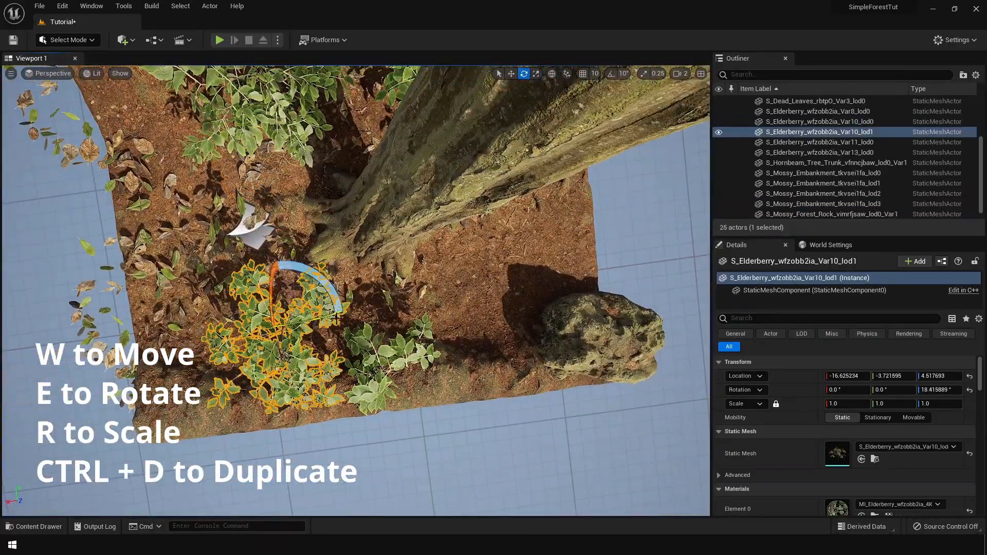
{"action": "key", "text": "w"}
{"action": "left_click_drag", "start_coordinate": [252, 290], "coordinate": [508, 242]}
{"action": "left_click_drag", "start_coordinate": [523, 292], "coordinate": [493, 350]}
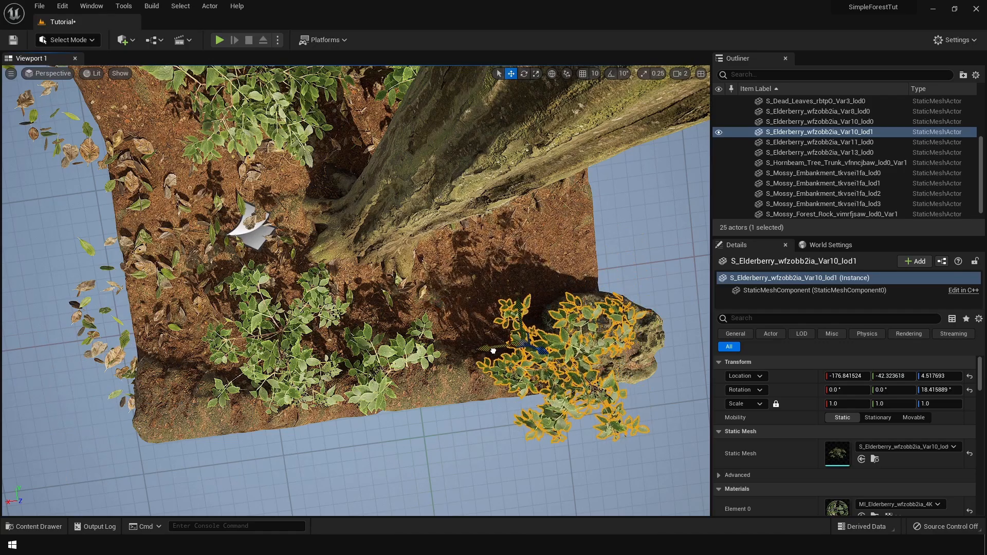
{"action": "left_click_drag", "start_coordinate": [455, 406], "coordinate": [447, 416]}
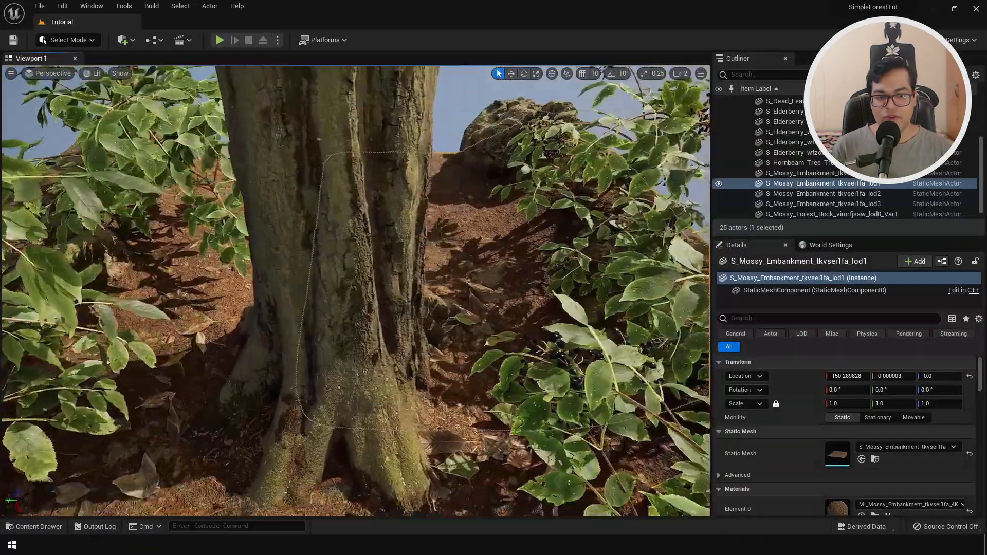
Disable Receives Decals for all five elderberry plants
{"action": "right_click_drag", "start_coordinate": [356, 292], "coordinate": [348, 337]}
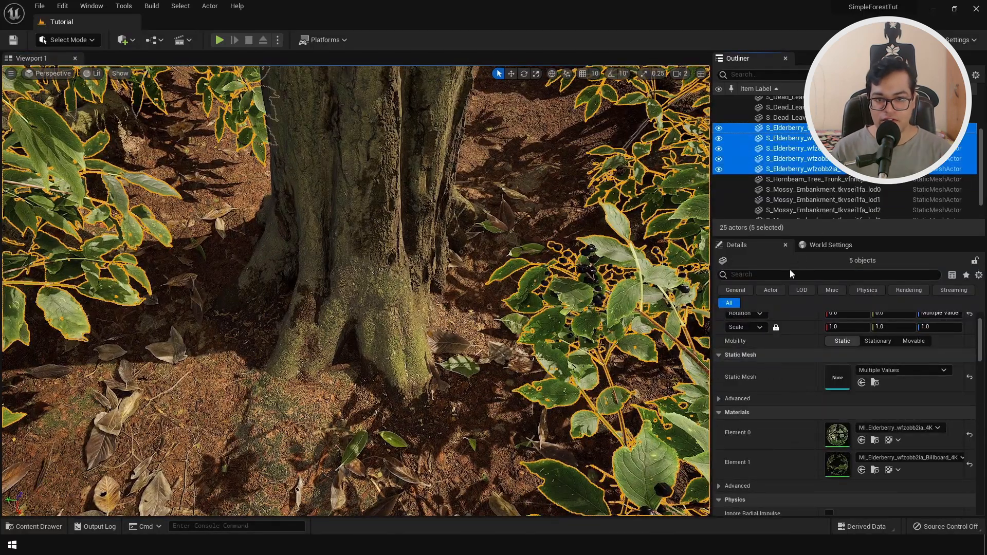
{"action": "left_click", "coordinate": [790, 274]}
{"action": "type", "text": "deca"}
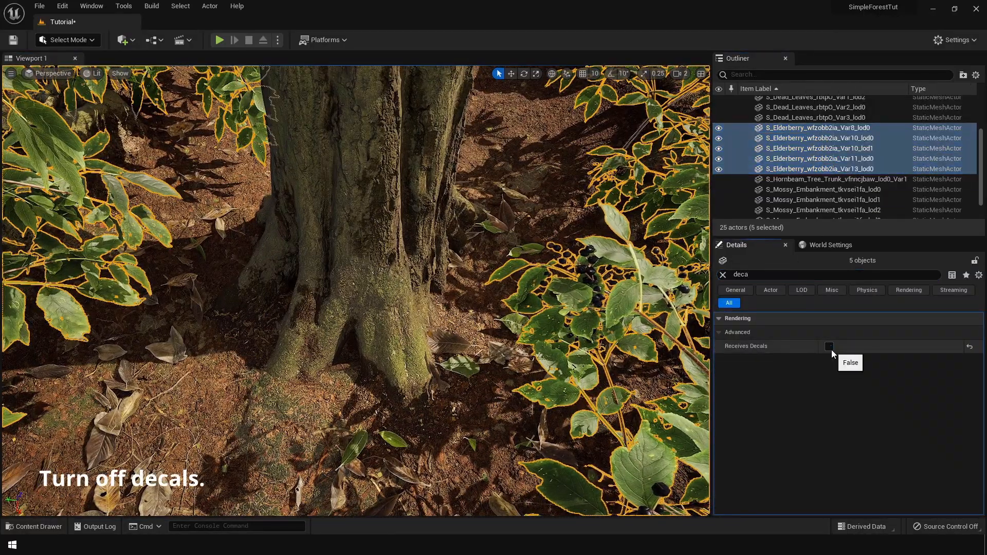
{"action": "left_click", "coordinate": [829, 347]}
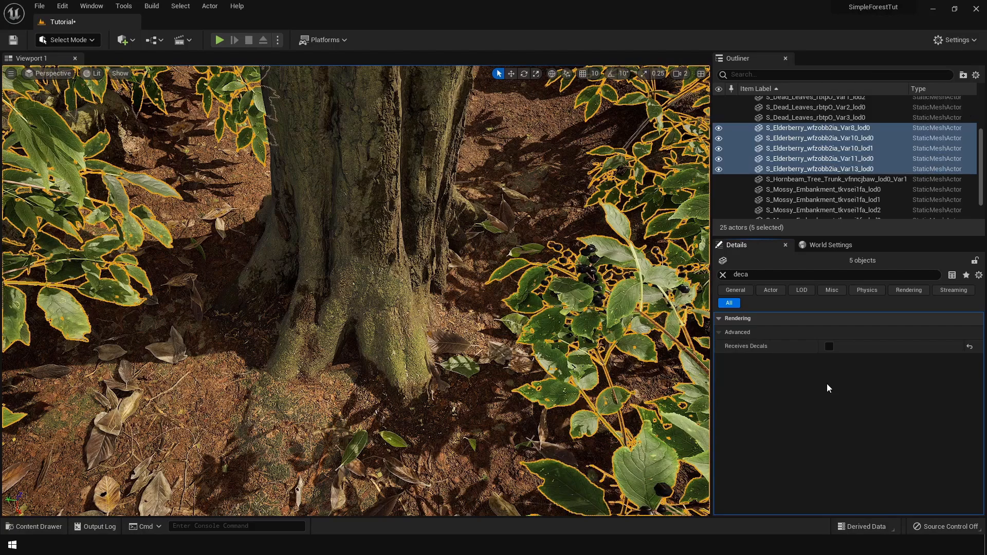
Open the MI_Elderberry_wfzobb2ia_4K material instance from the Var8 plant and turn on EnableGrassWind
{"action": "left_click", "coordinate": [793, 130]}
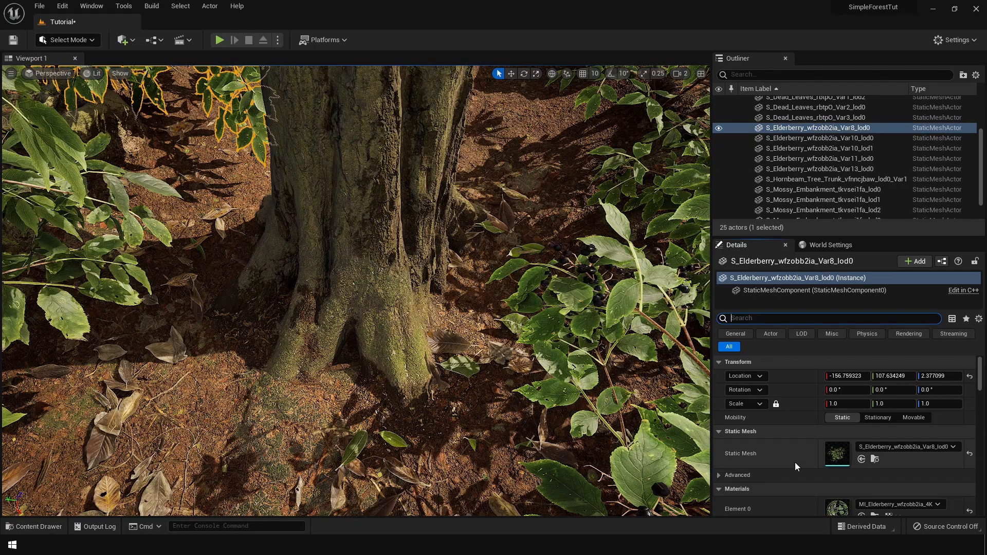
{"action": "scroll", "coordinate": [795, 461], "scroll_direction": "down", "scroll_amount": 3}
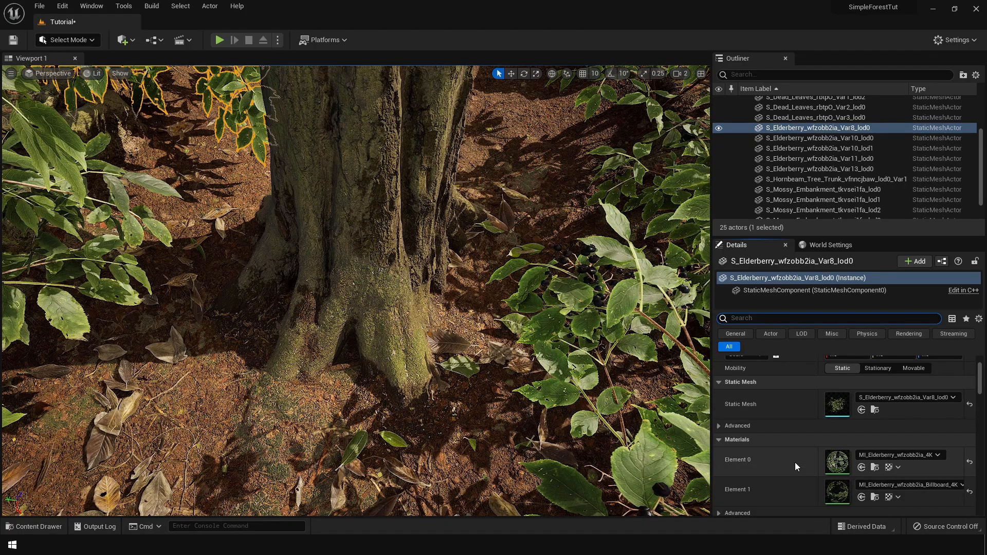
{"action": "double_click", "coordinate": [838, 461]}
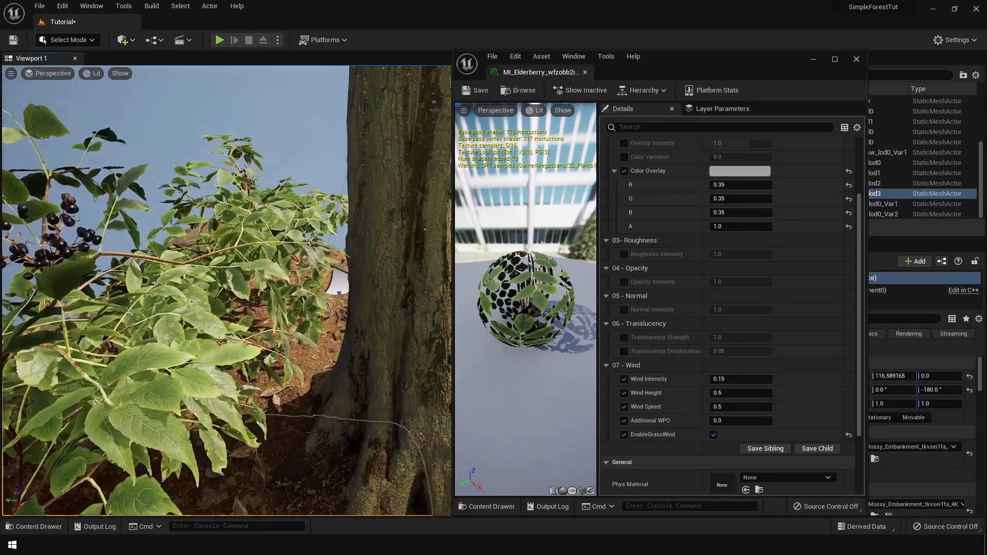
{"action": "right_click_drag", "start_coordinate": [251, 286], "coordinate": [213, 303]}
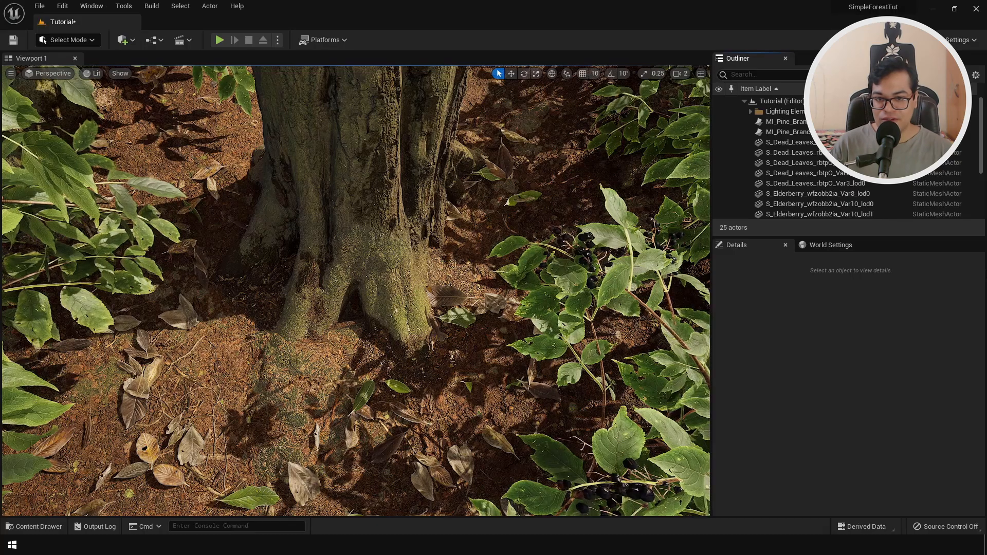
Set the viewport's screen percentage to 100 and inspect the sharpness of the trunk base up close
{"action": "key", "text": "w"}
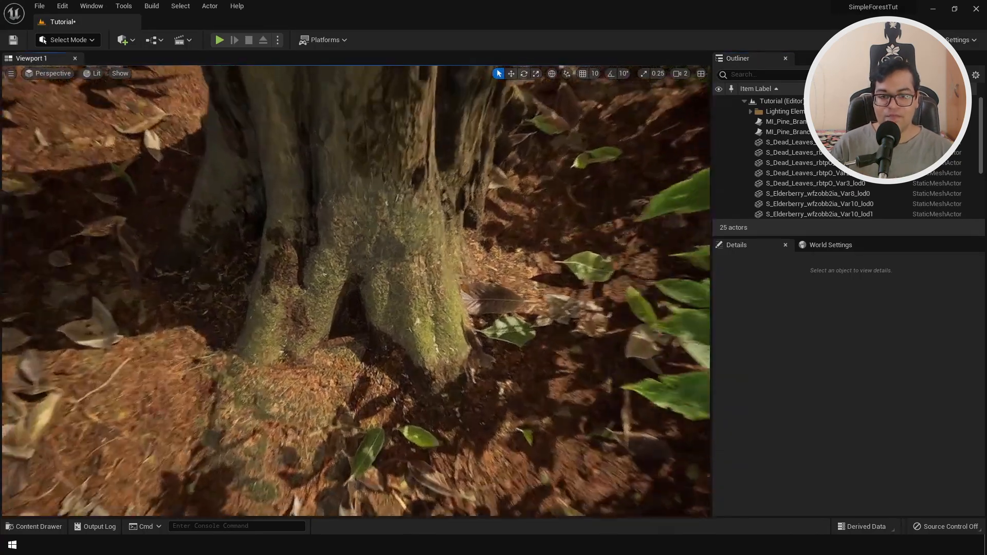
{"action": "key", "text": "w"}
{"action": "key", "text": "s"}
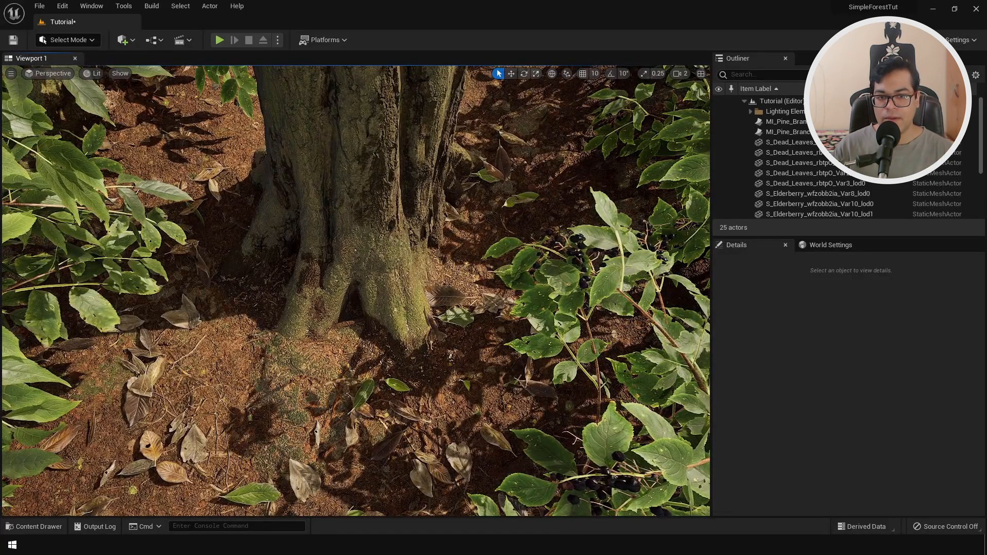
{"action": "left_click", "coordinate": [11, 74]}
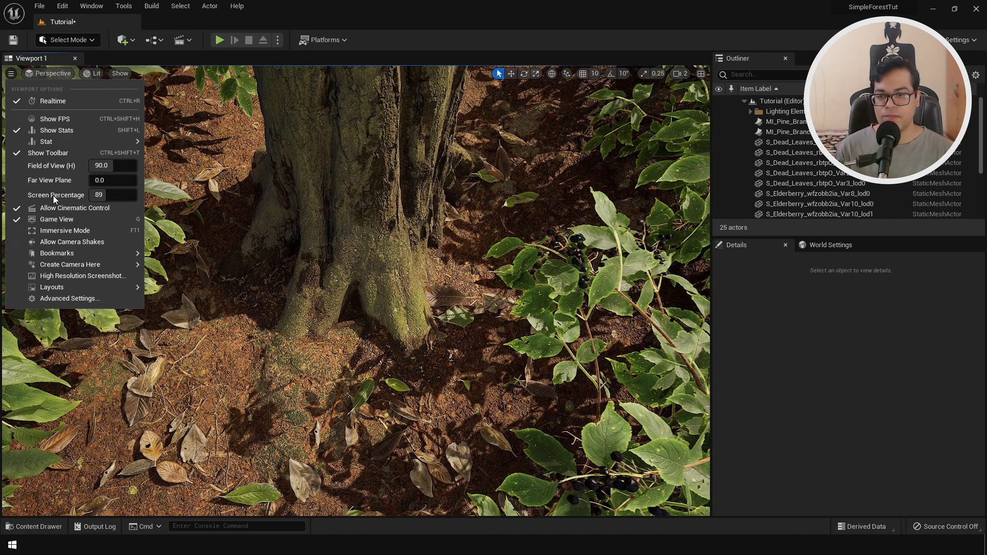
{"action": "left_click", "coordinate": [110, 196]}
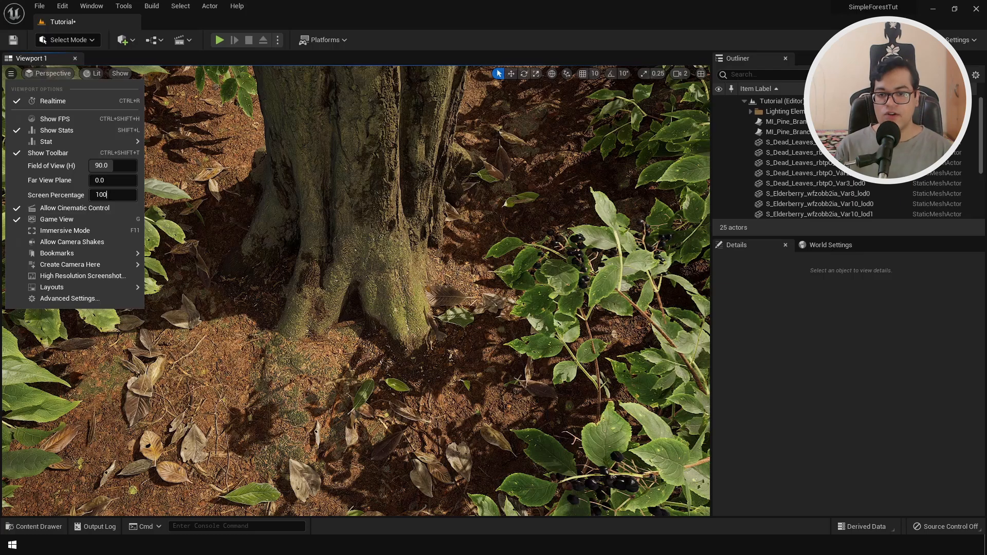
{"action": "left_click", "coordinate": [355, 241]}
{"action": "key", "text": "w"}
{"action": "mouse_move", "coordinate": [354, 242]}
{"action": "right_mouse_down"}
{"action": "mouse_move", "coordinate": [380, 257]}
{"action": "mouse_move", "coordinate": [355, 232]}
{"action": "mouse_move", "coordinate": [360, 247]}
{"action": "right_mouse_up"}
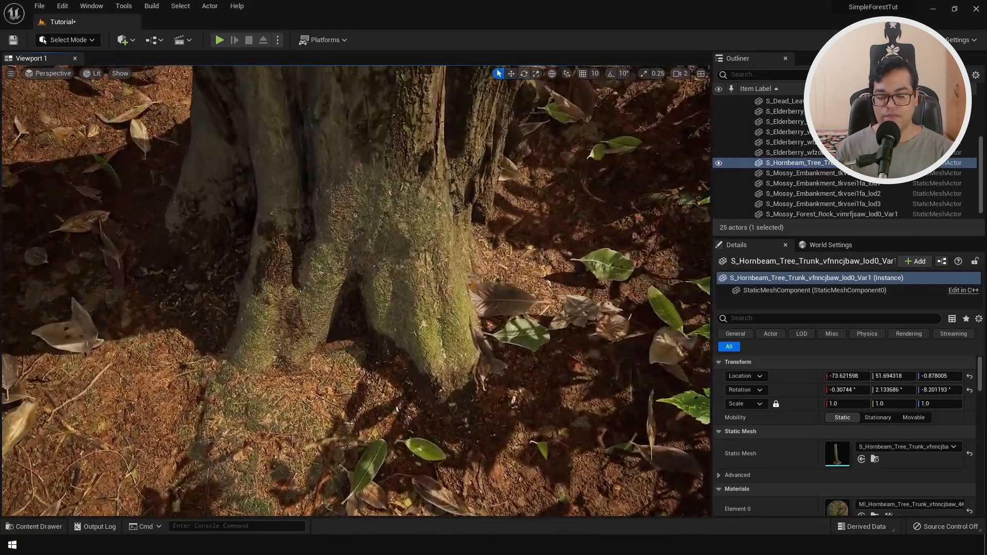
{"action": "key", "text": "s"}
{"action": "mouse_move", "coordinate": [458, 232]}
{"action": "right_mouse_down"}
{"action": "mouse_move", "coordinate": [431, 234]}
{"action": "mouse_move", "coordinate": [458, 232]}
{"action": "right_mouse_up"}
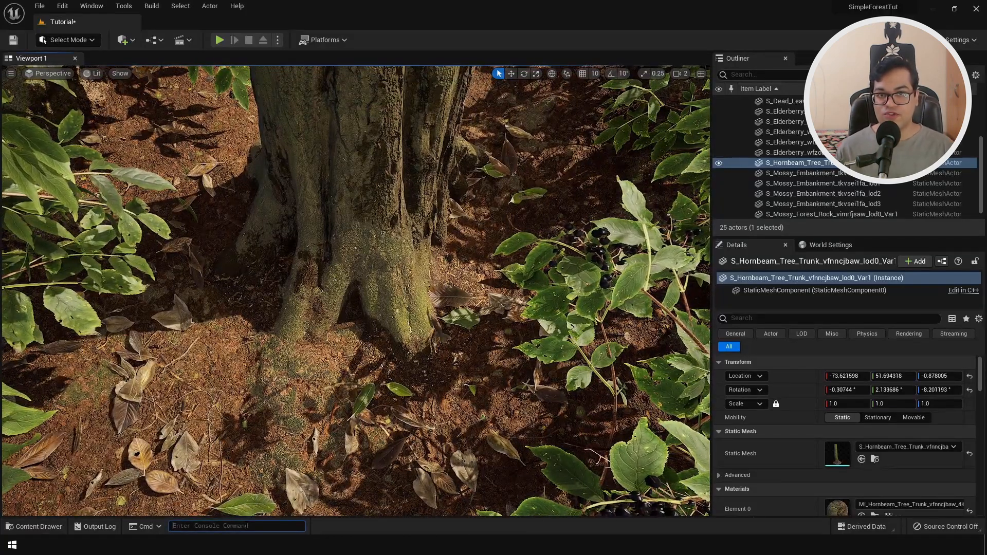
Run the console command r.Tonemapper.Sharpen 2 to sharpen the scene
{"action": "left_click", "coordinate": [248, 526]}
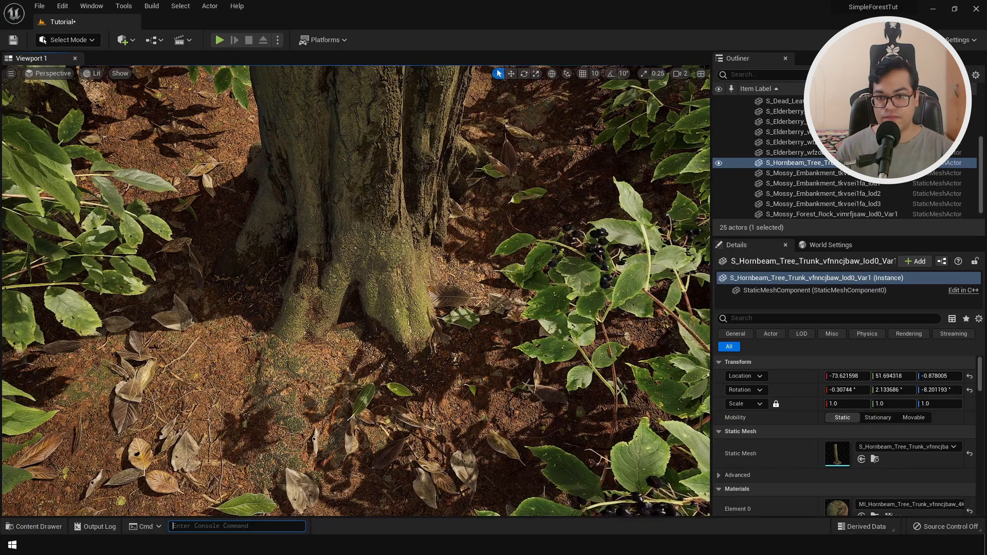
{"action": "type", "text": "r.tonemapper.sharpen"}
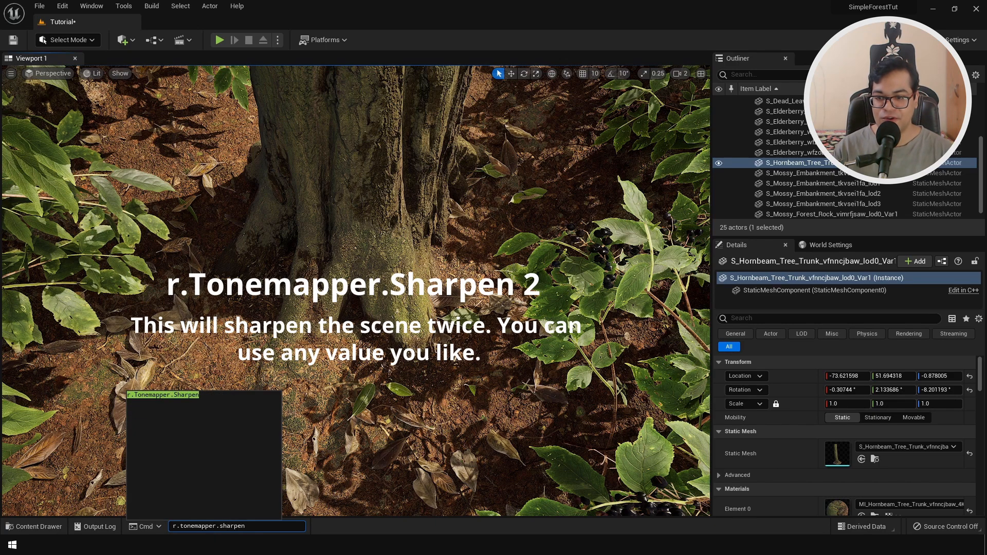
{"action": "type", "text": "2"}
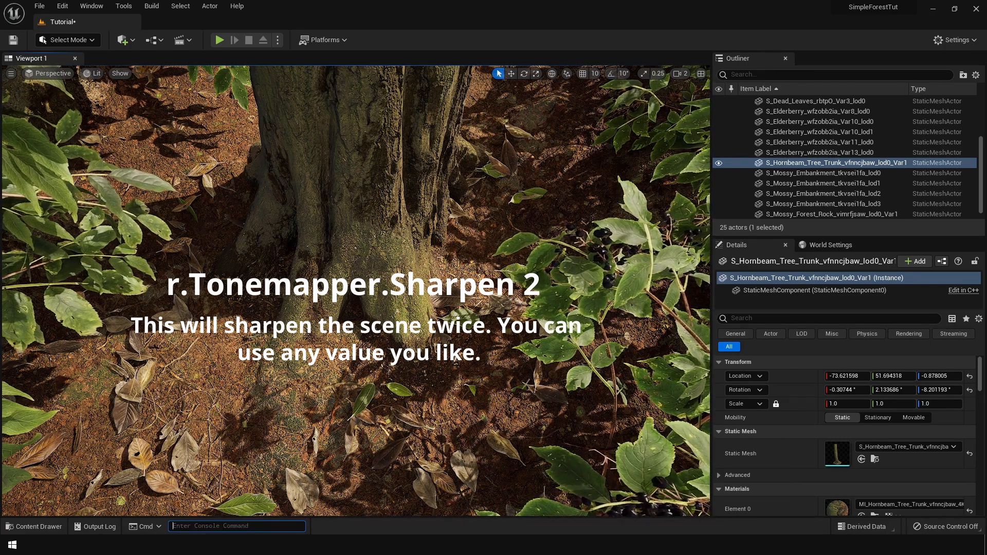
{"action": "key", "text": "Return"}
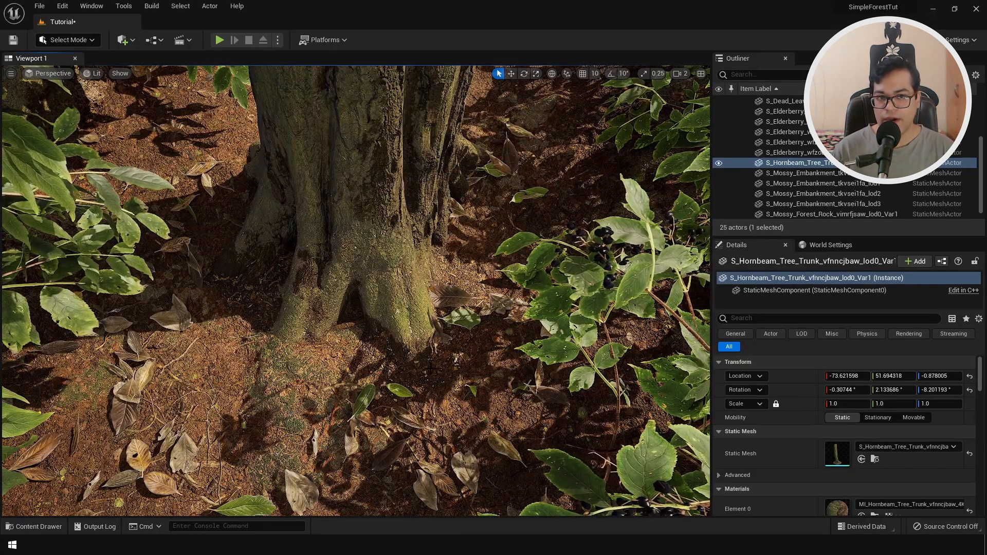
Add a Cine Camera Actor to the level
{"action": "left_click", "coordinate": [129, 43]}
{"action": "mouse_move", "coordinate": [169, 157]}
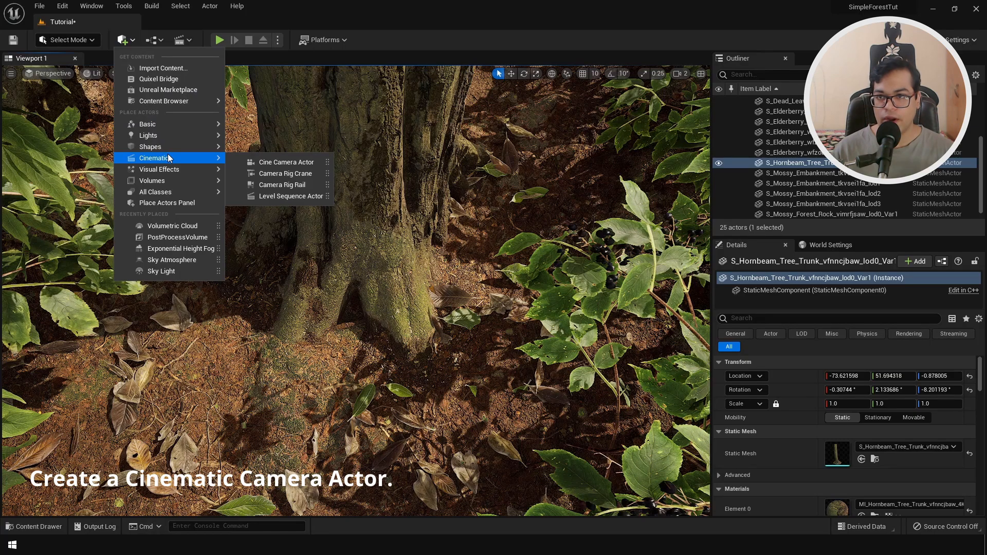
{"action": "left_click", "coordinate": [252, 160]}
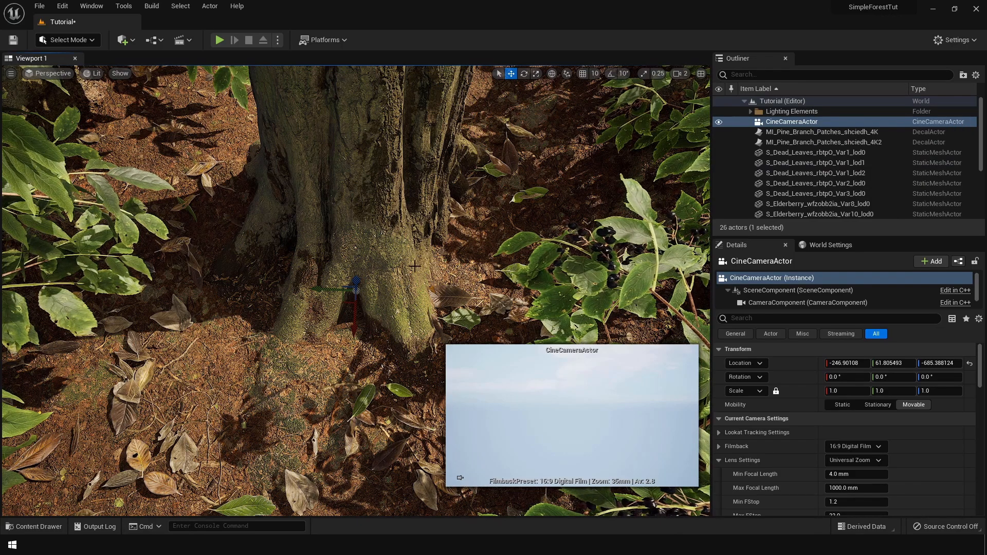
Snap the CineCameraActor to the current view of the trunk and look through it in the viewport
{"action": "right_click", "coordinate": [791, 122]}
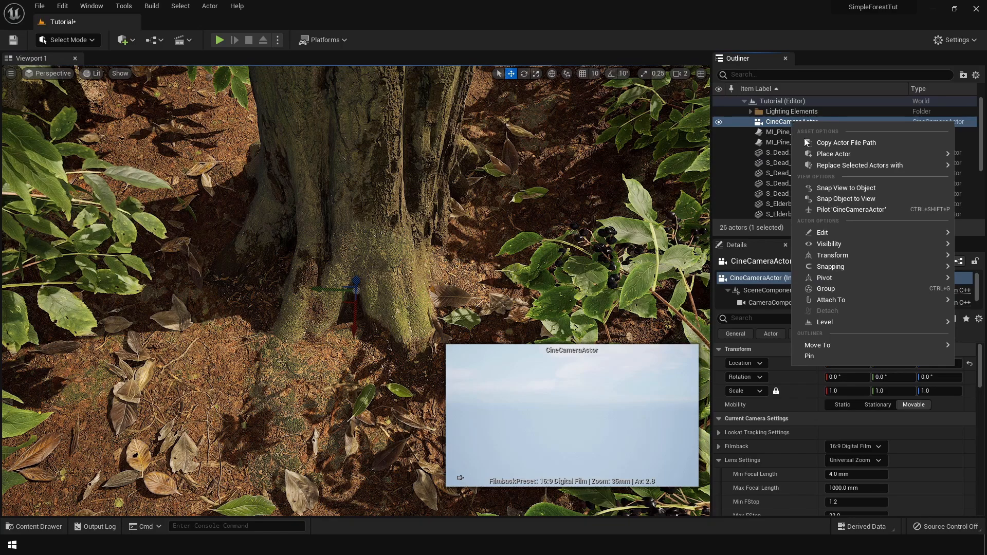
{"action": "left_click", "coordinate": [827, 200]}
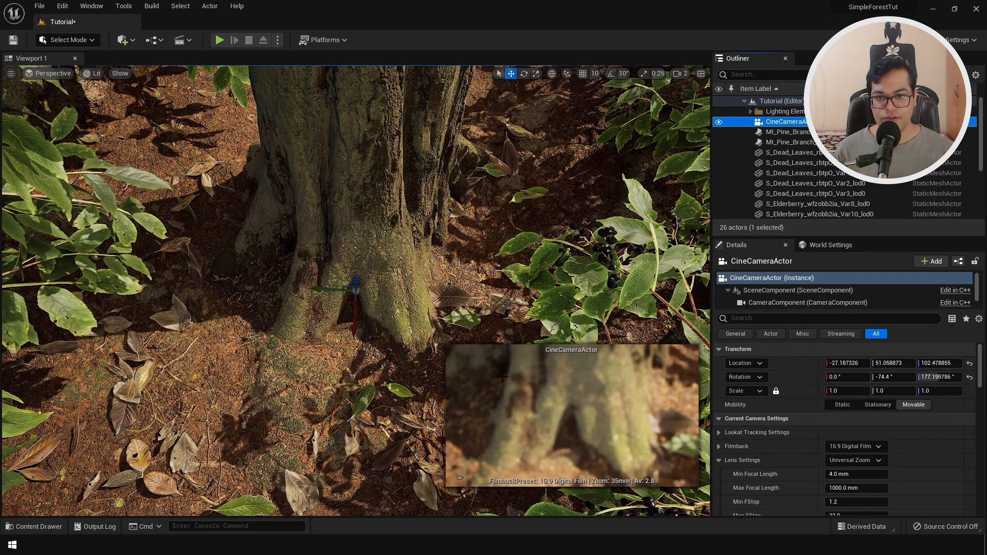
{"action": "left_click", "coordinate": [53, 77]}
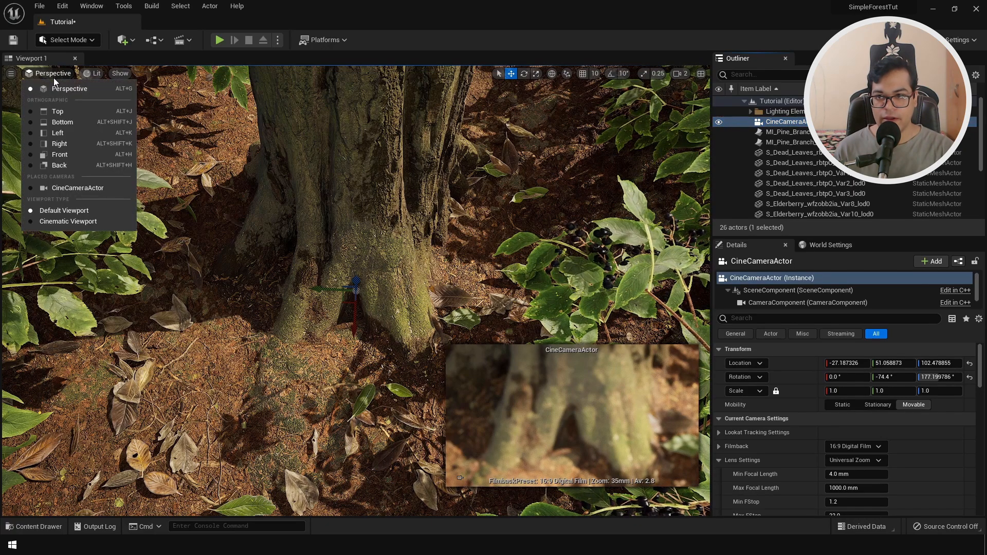
{"action": "left_click", "coordinate": [104, 189]}
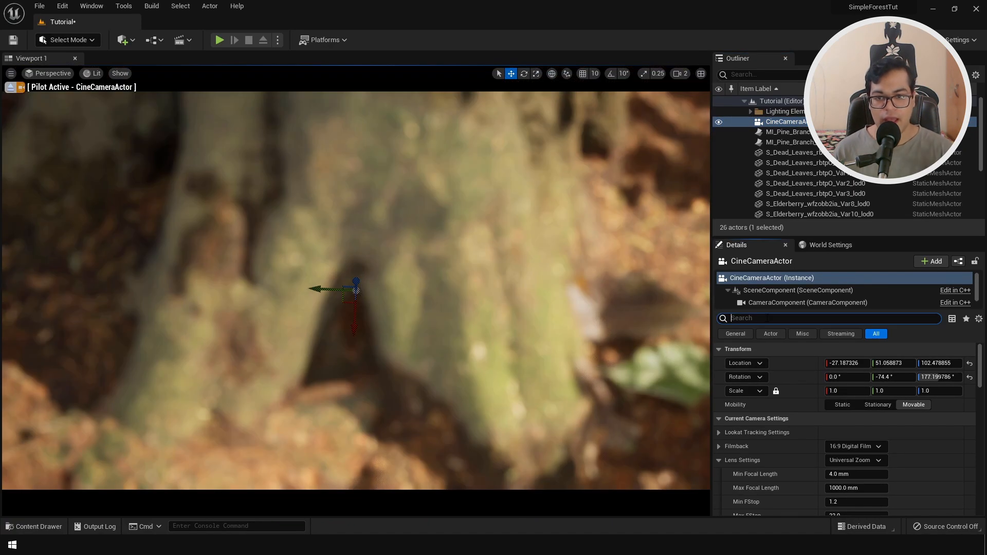
Set the CineCameraActor's filmback to 16:9 DSLR and its minimum and maximum focal lengths to 22 mm
{"action": "left_click", "coordinate": [831, 448]}
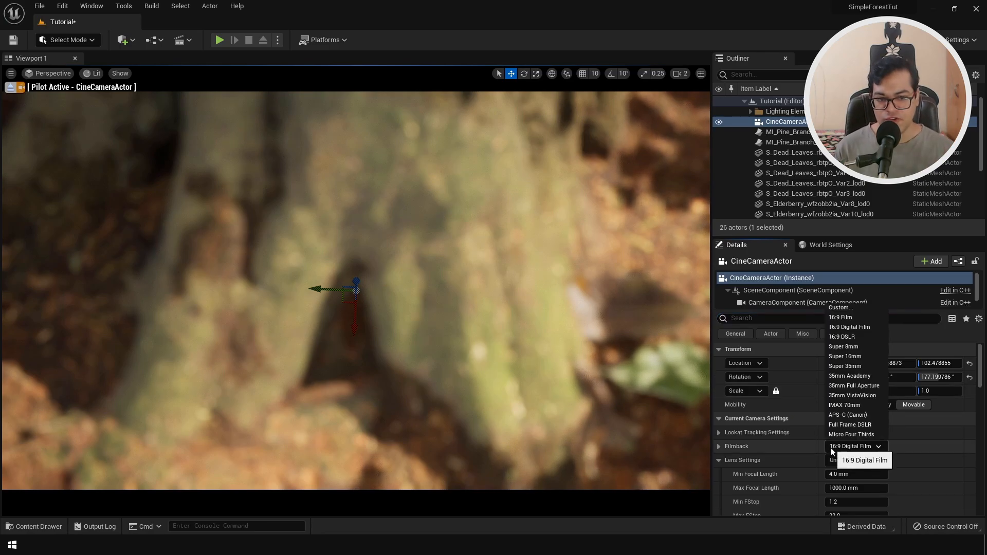
{"action": "left_click", "coordinate": [858, 337]}
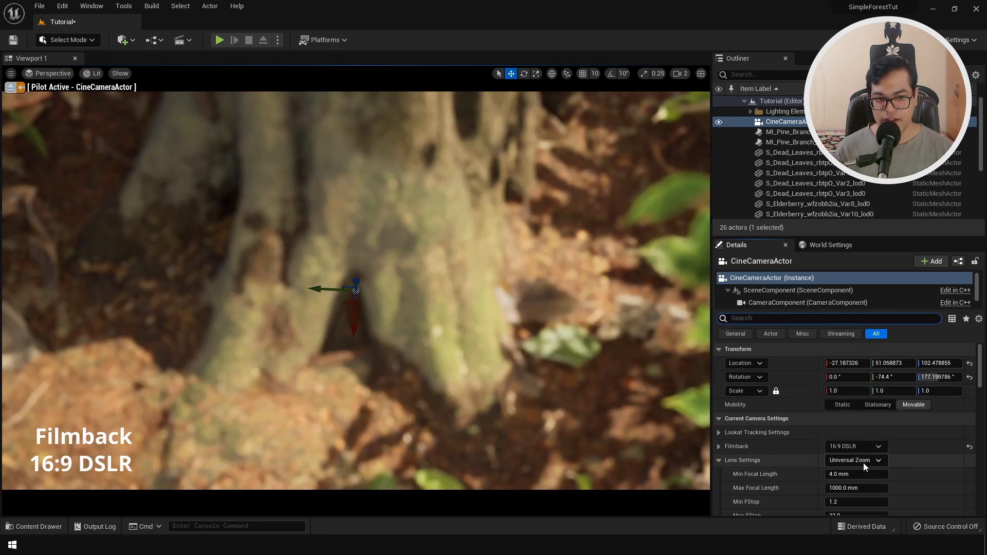
{"action": "scroll", "coordinate": [866, 463], "scroll_direction": "down", "scroll_amount": 1}
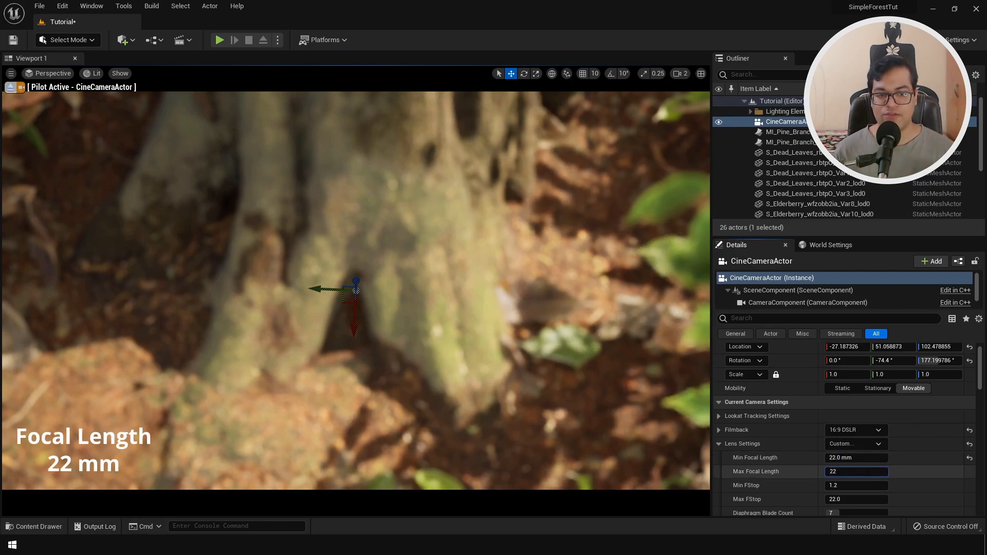
{"action": "key", "text": "Return"}
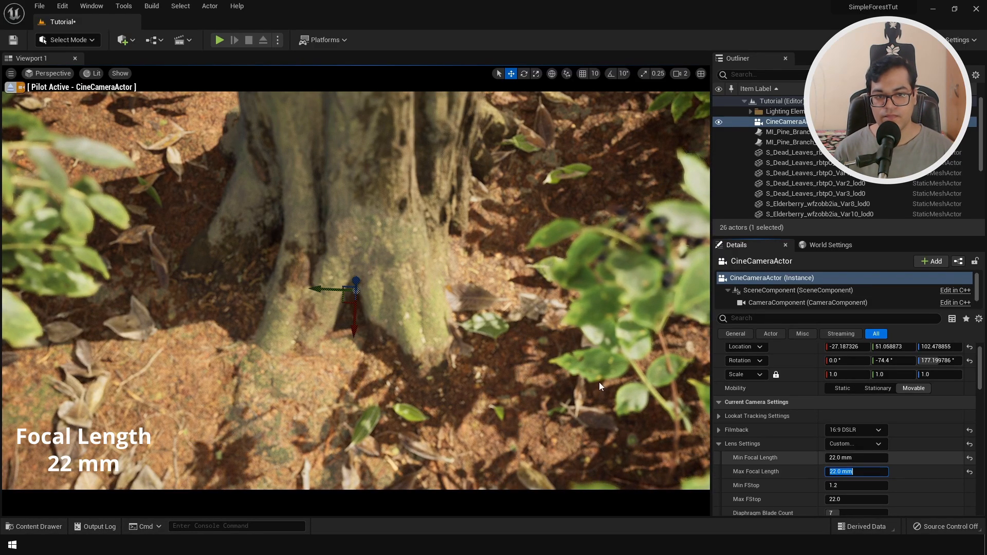
Find the camera's Post Process Blend Weight by searching its properties for "post" and set it to 0
{"action": "scroll", "coordinate": [844, 491], "scroll_direction": "down", "scroll_amount": 3}
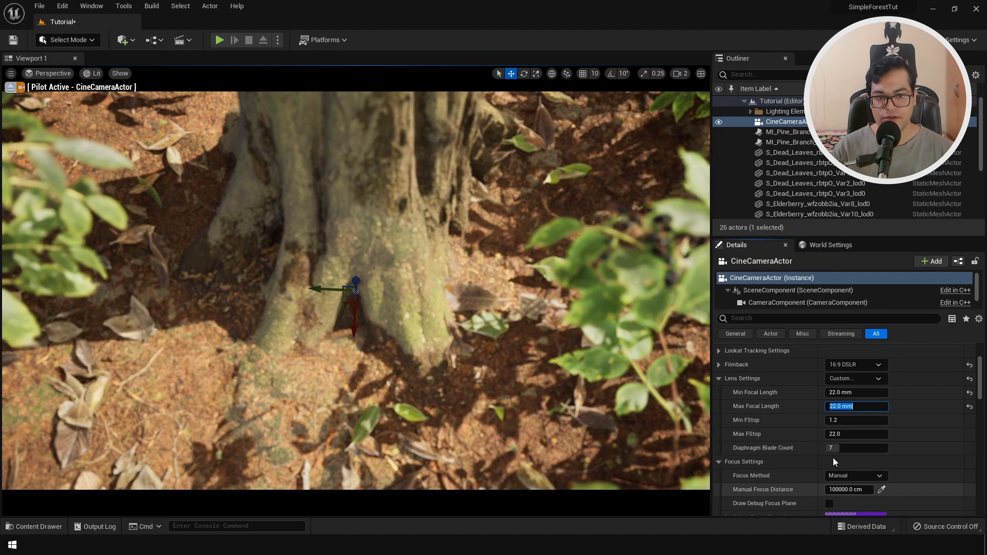
{"action": "left_click", "coordinate": [785, 317]}
{"action": "type", "text": "p"}
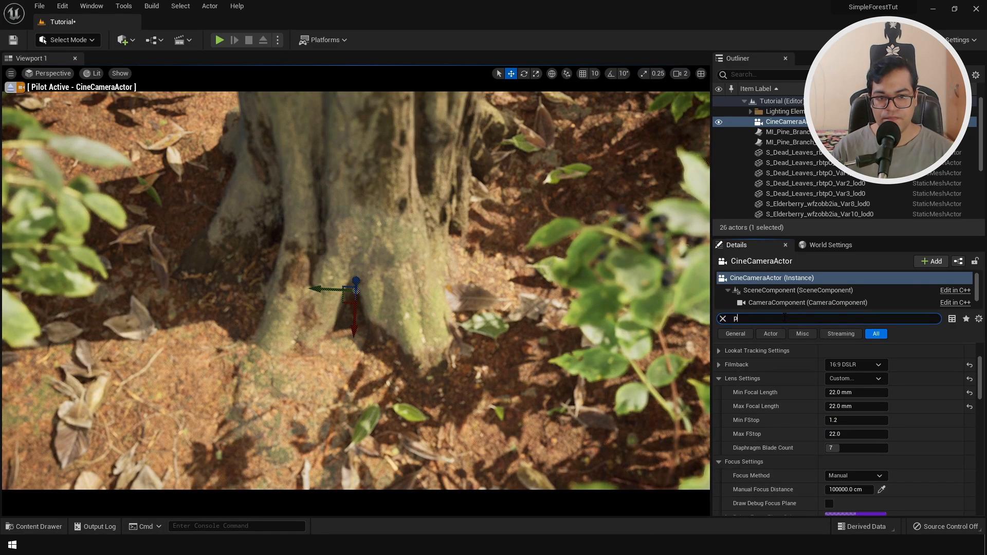
{"action": "type", "text": "ost"}
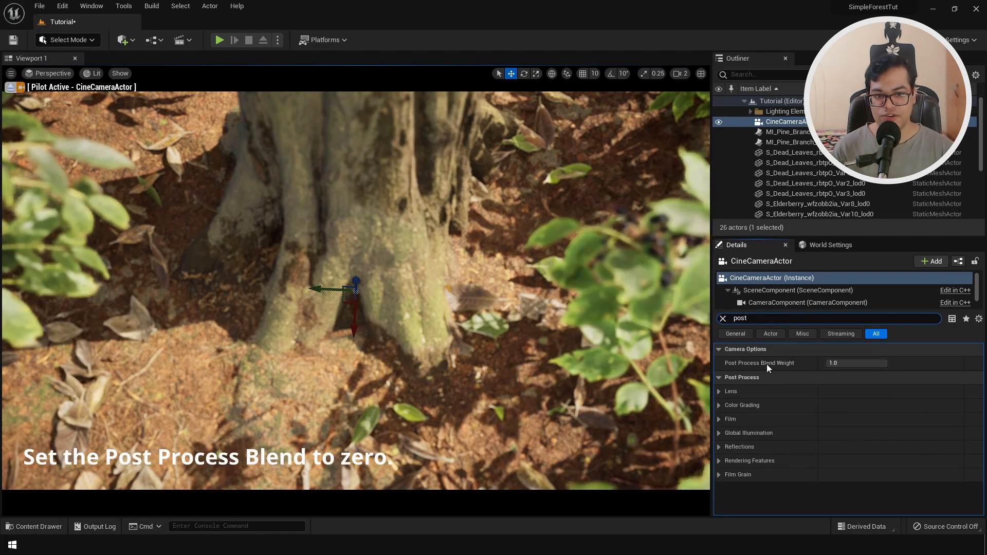
{"action": "left_click", "coordinate": [848, 363]}
{"action": "type", "text": "0"}
{"action": "key", "text": "Return"}
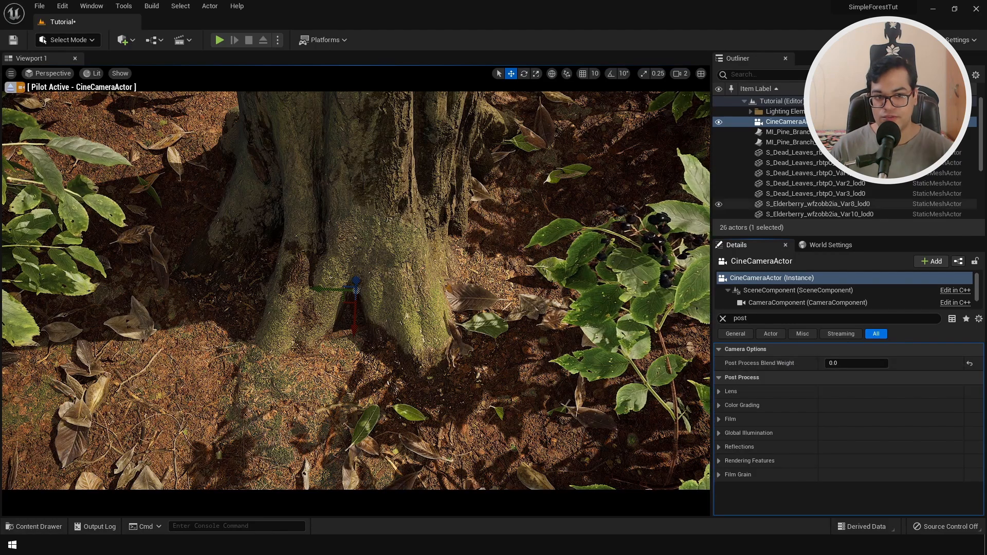
{"action": "left_click", "coordinate": [723, 319]}
Set the camera's focus method to Tracking and pick the tree trunk in the scene as the actor to track
{"action": "scroll", "coordinate": [808, 376], "scroll_direction": "down", "scroll_amount": 3}
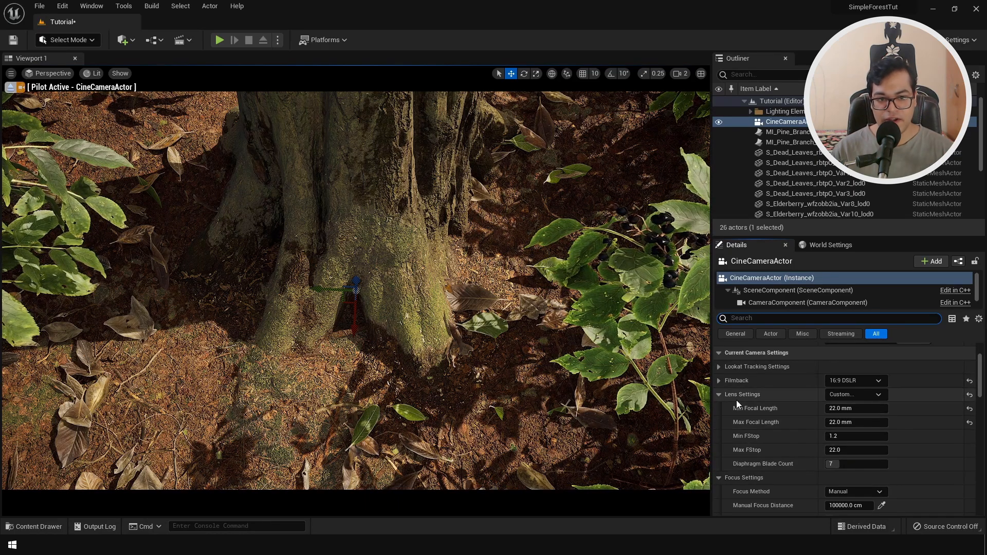
{"action": "scroll", "coordinate": [737, 400], "scroll_direction": "down", "scroll_amount": 1}
{"action": "scroll", "coordinate": [735, 442], "scroll_direction": "down", "scroll_amount": 1}
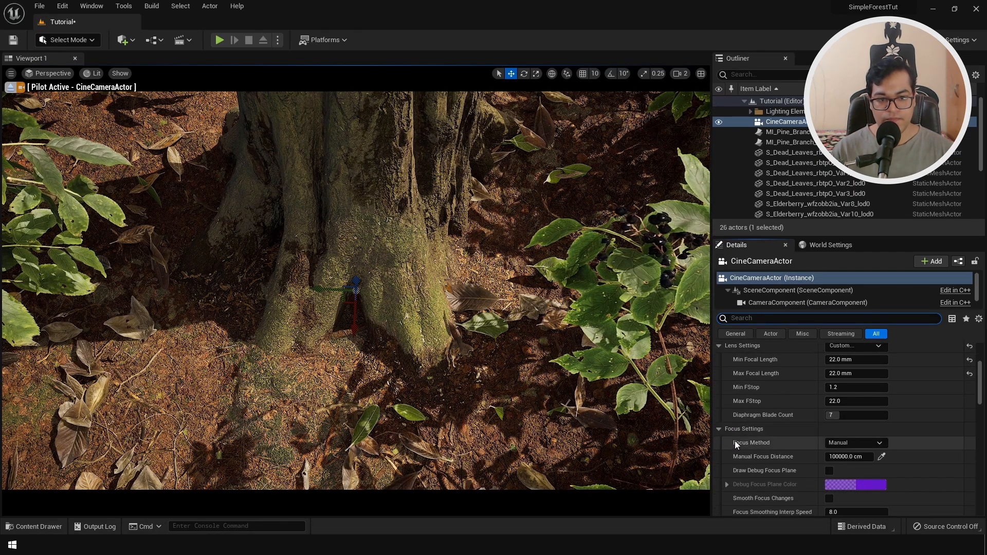
{"action": "left_click", "coordinate": [842, 444]}
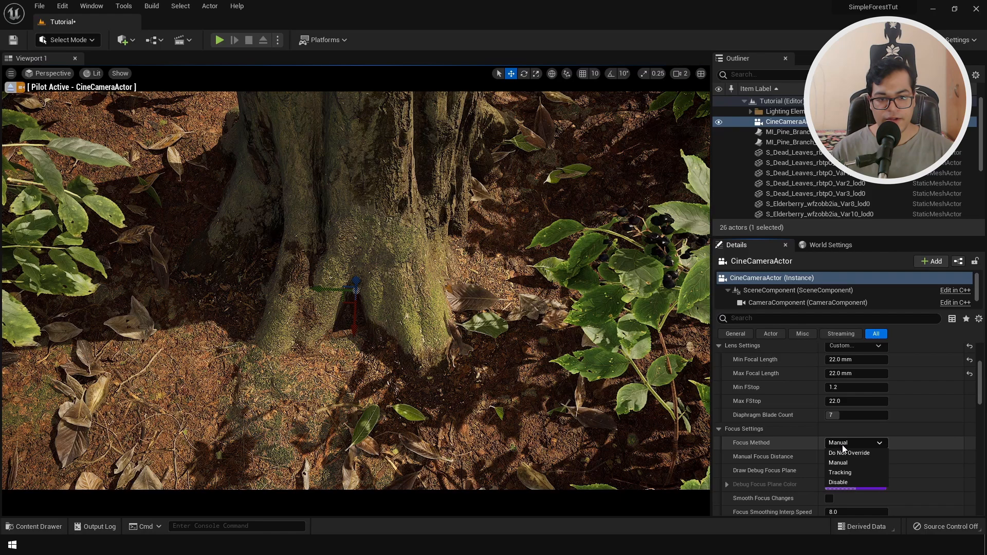
{"action": "left_click", "coordinate": [848, 471]}
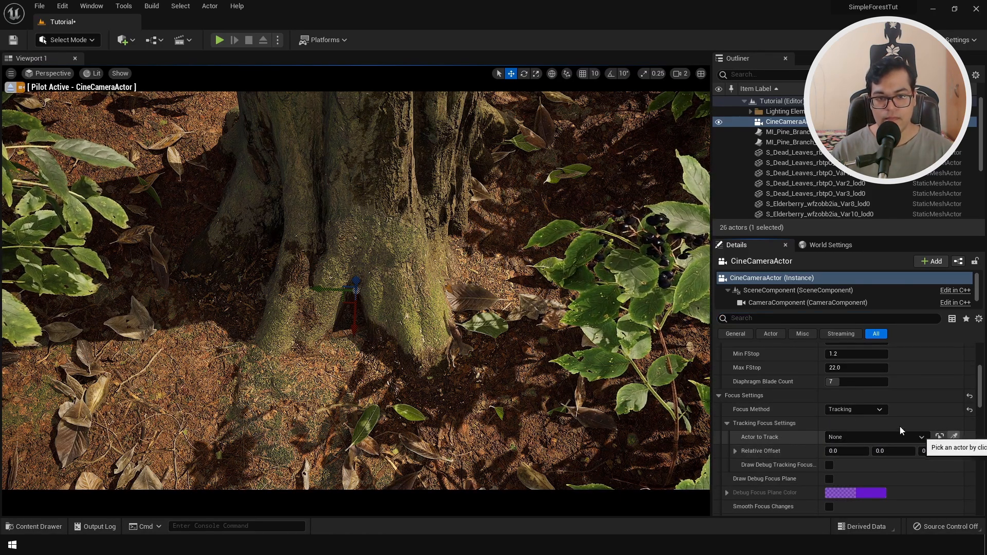
{"action": "left_click", "coordinate": [954, 437]}
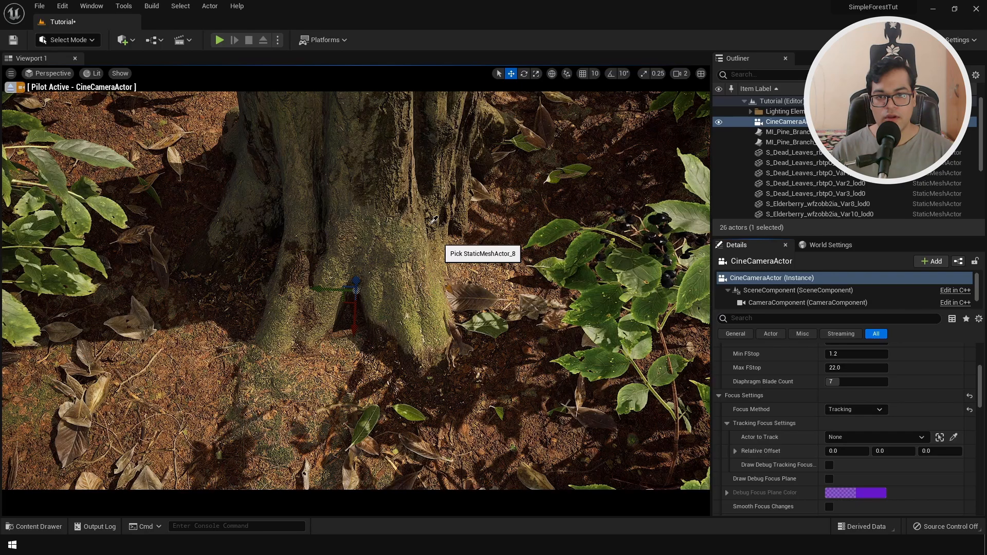
{"action": "left_click", "coordinate": [383, 178]}
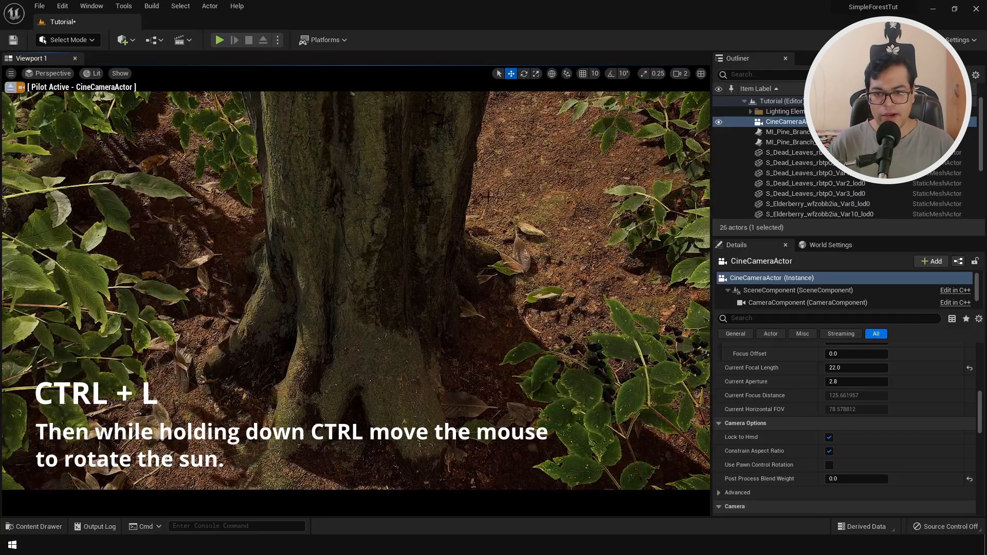
Rotate the sun interactively to adjust how light and leaf shadows fall across the trunk and ground
{"action": "key", "text": "ctrl+l"}
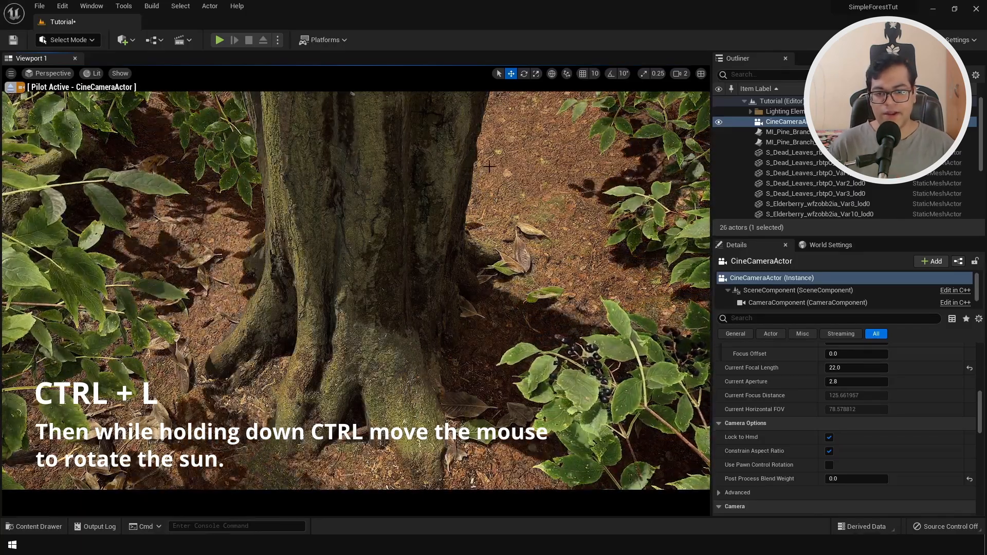
{"action": "key", "text": "ctrl+l"}
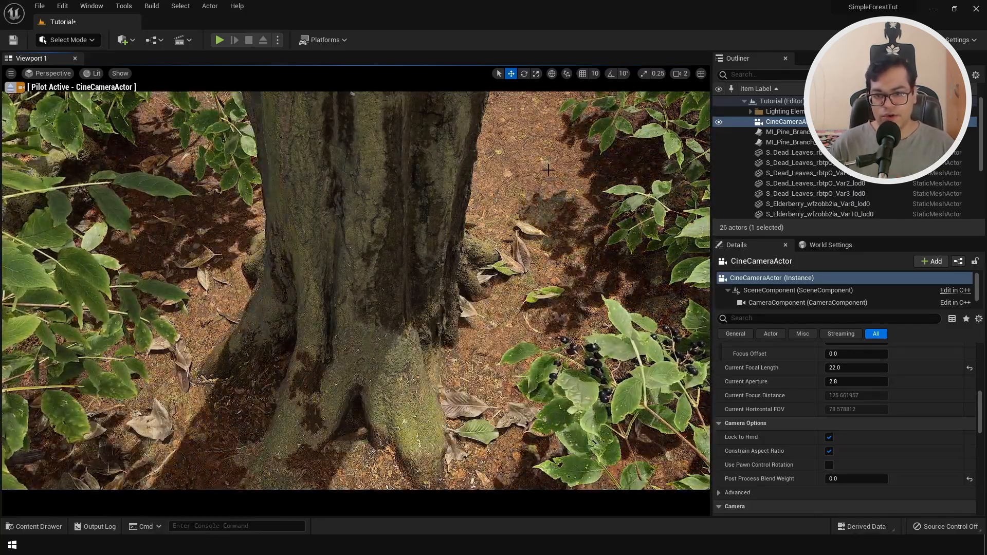
{"action": "key", "text": "ctrl+l"}
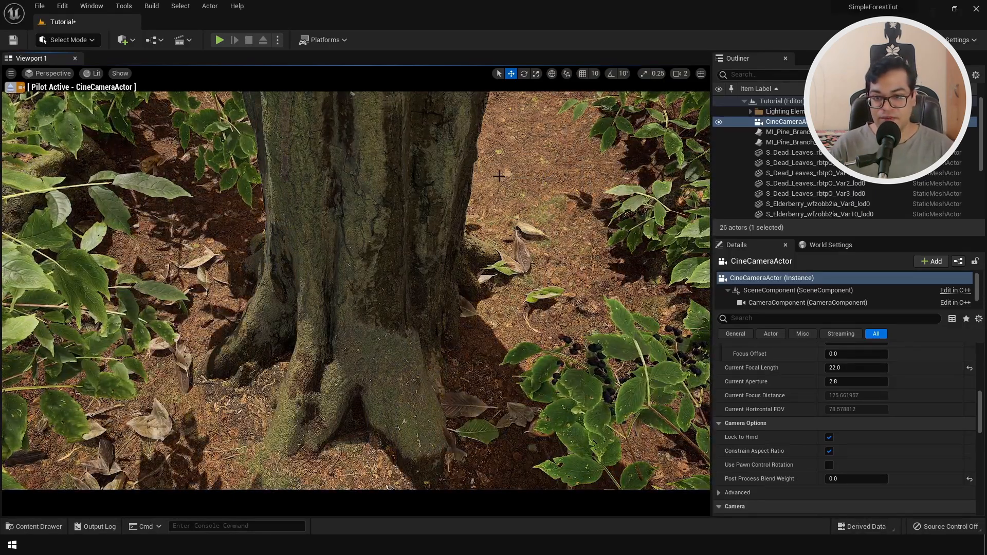
{"action": "key", "text": "ctrl+l"}
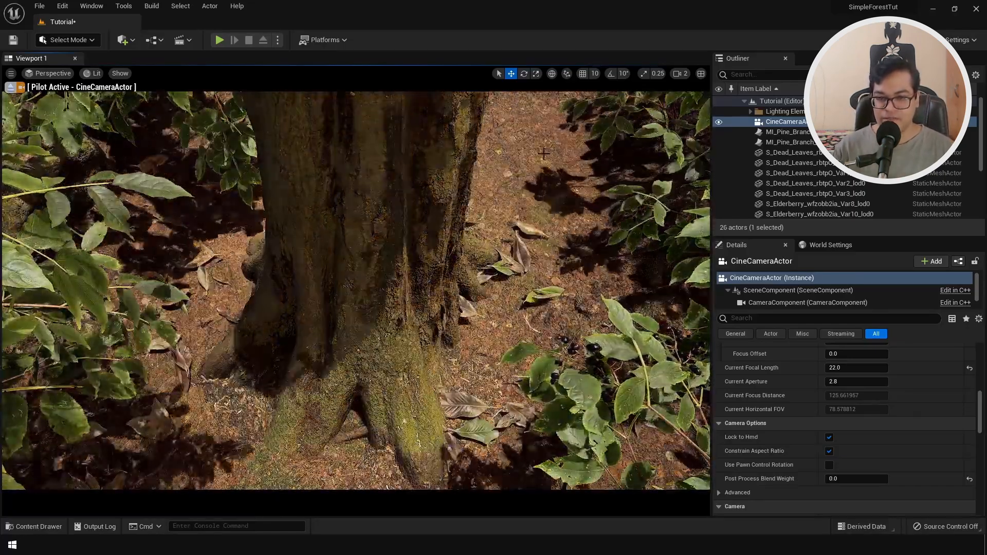
Capture a high resolution screenshot of the camera view with a screenshot size multiplier of 2
{"action": "left_click", "coordinate": [11, 73]}
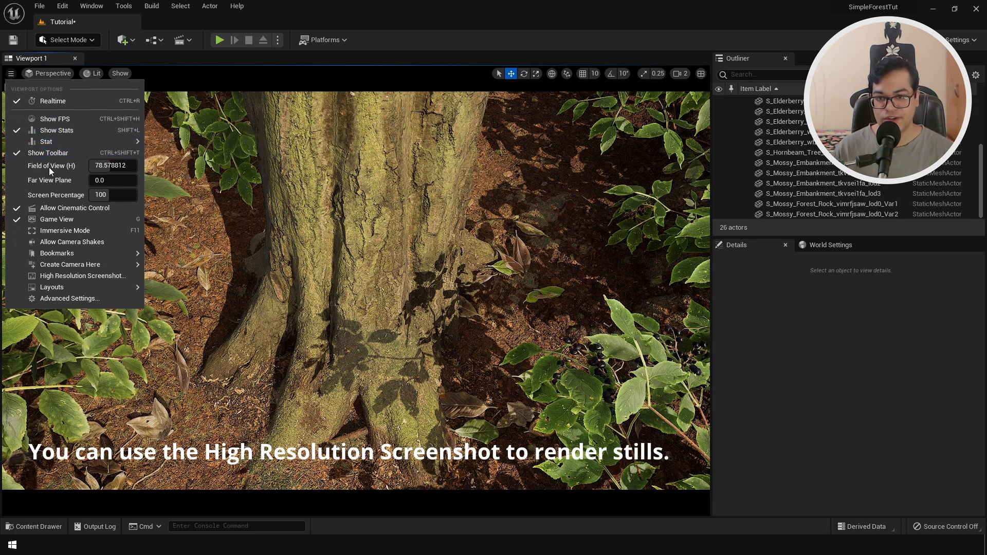
{"action": "left_click", "coordinate": [77, 276]}
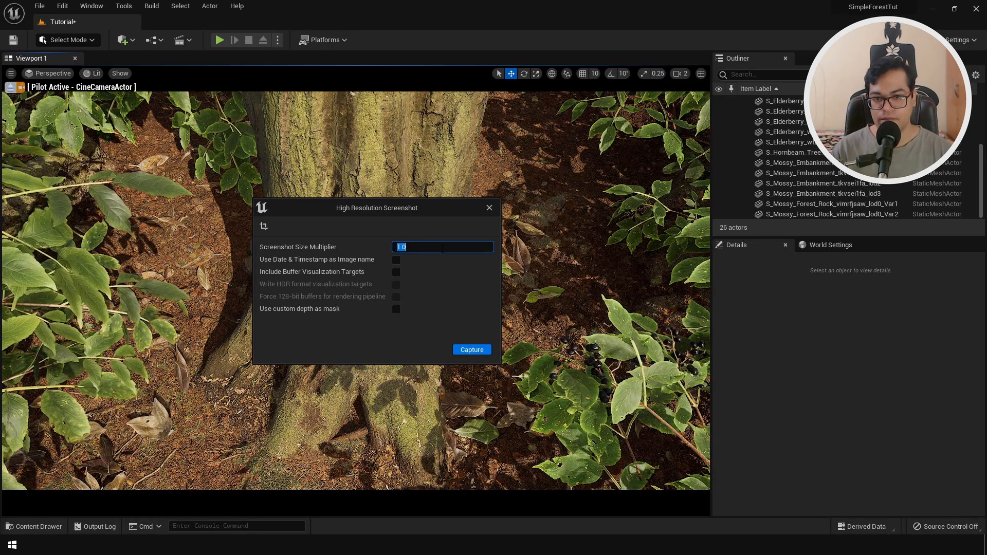
{"action": "type", "text": "2"}
{"action": "key", "text": "BackSpace"}
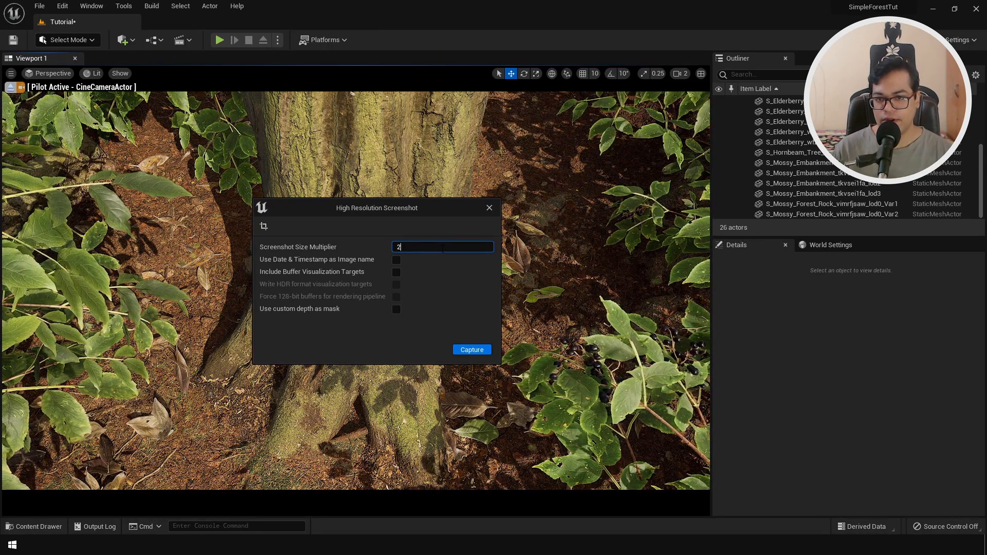
{"action": "type", "text": "4"}
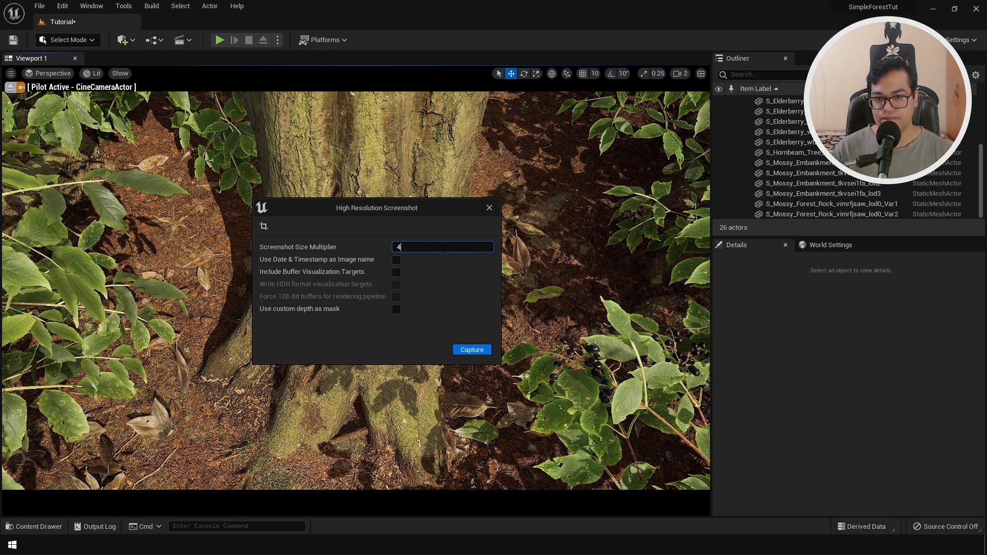
{"action": "key", "text": "BackSpace"}
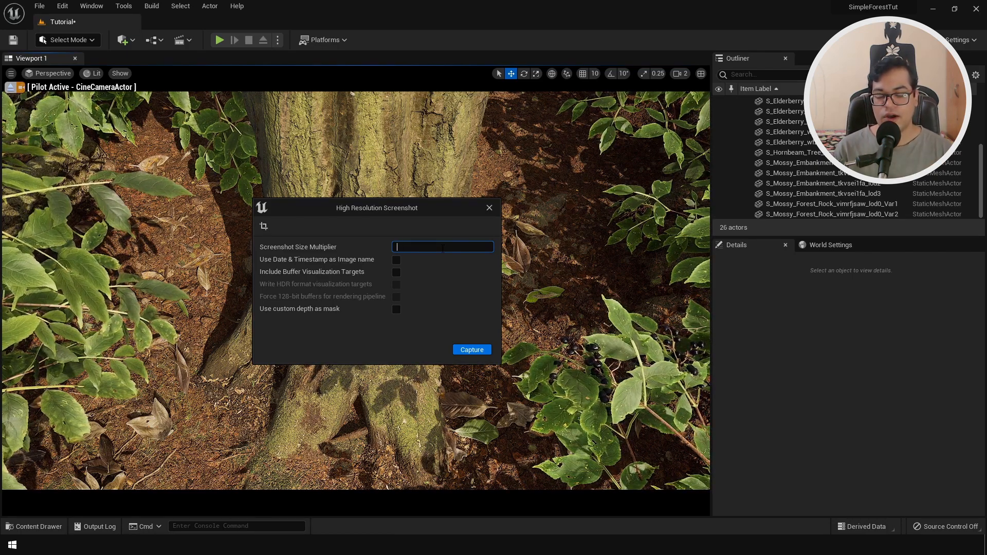
{"action": "type", "text": "2"}
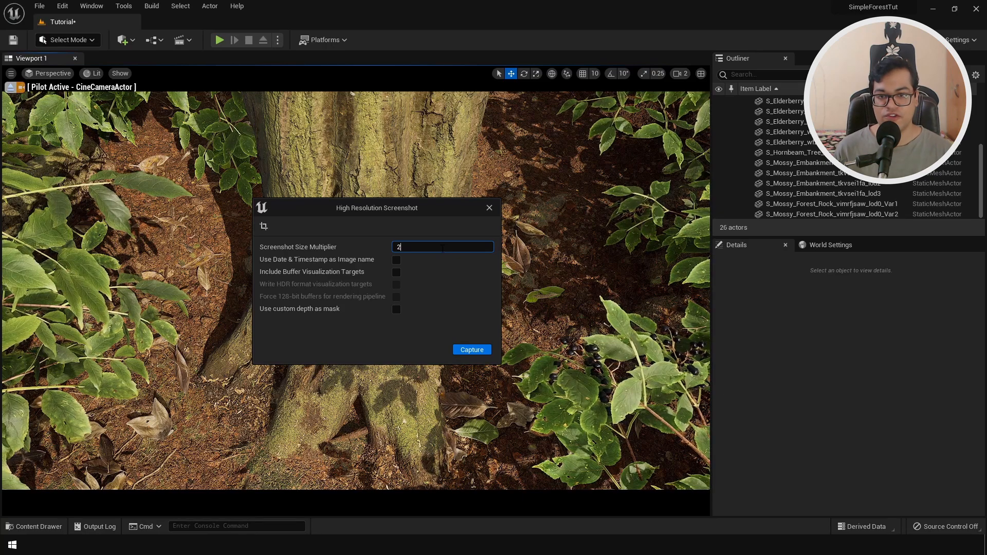
{"action": "left_click", "coordinate": [482, 350]}
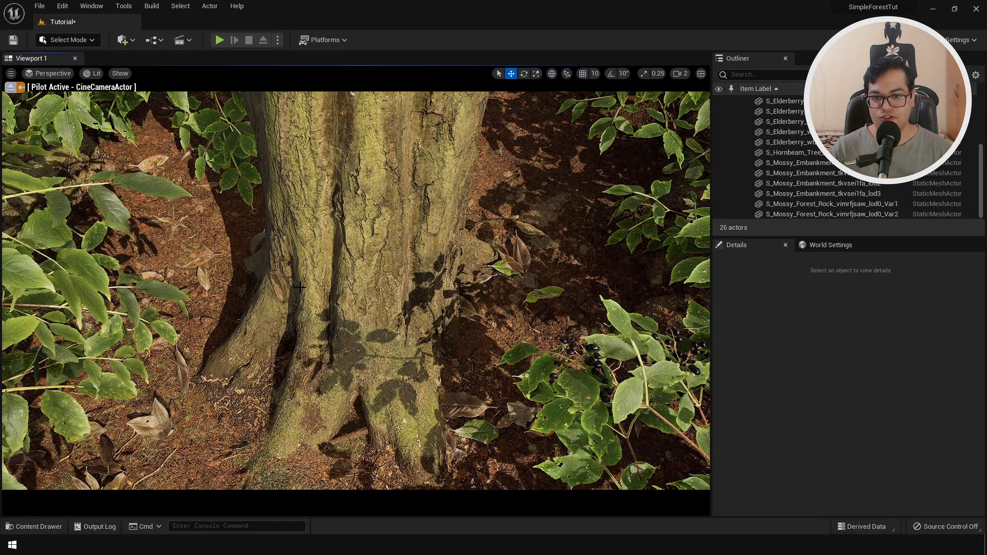
Create a level sequence named MyLVSQ in the Tutorial content folder
{"action": "left_click", "coordinate": [190, 41]}
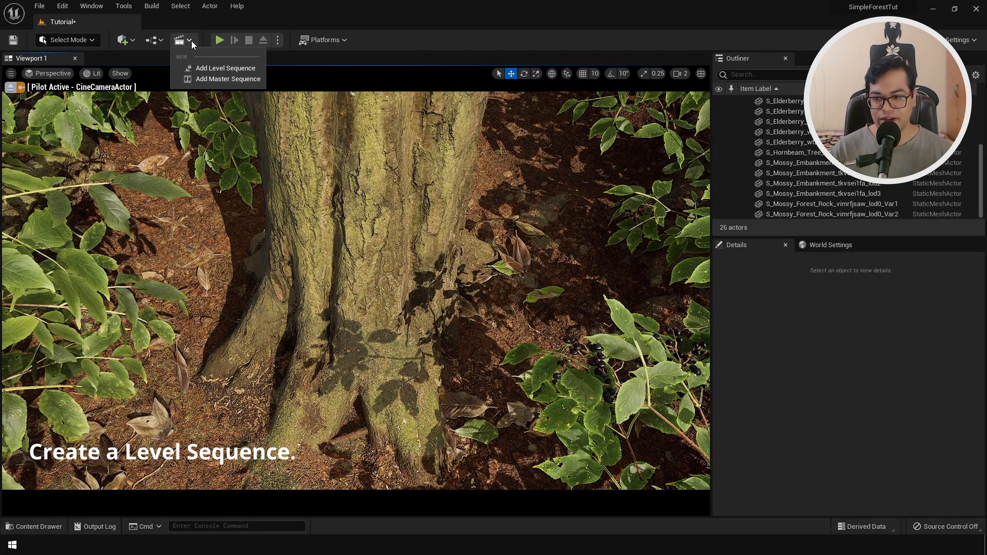
{"action": "left_click", "coordinate": [208, 68]}
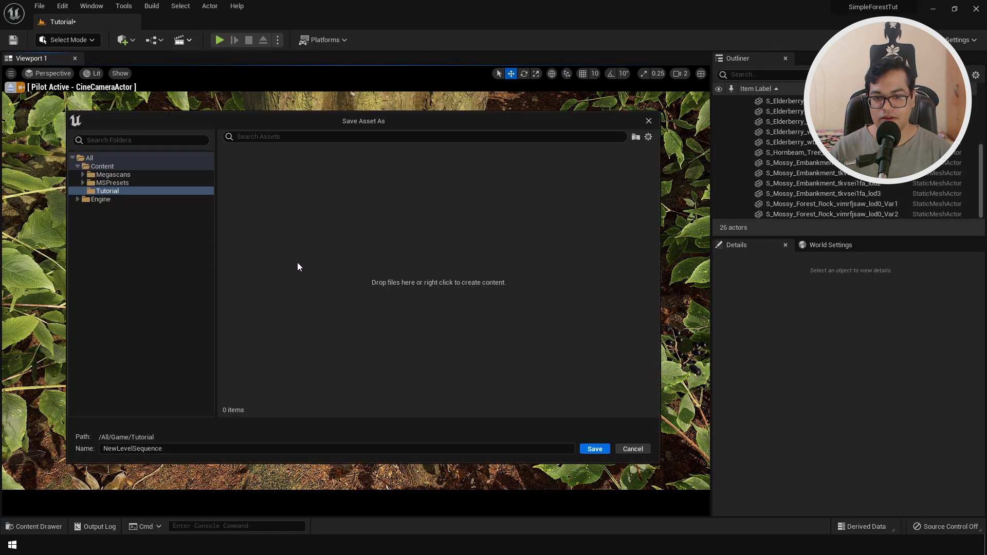
{"action": "left_click", "coordinate": [294, 449]}
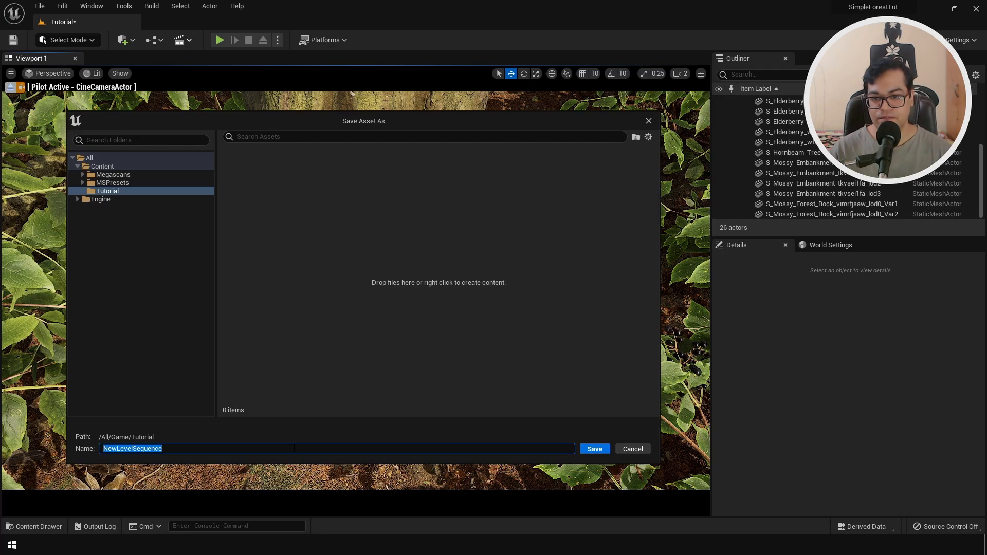
{"action": "type", "text": "MyLVSQ"}
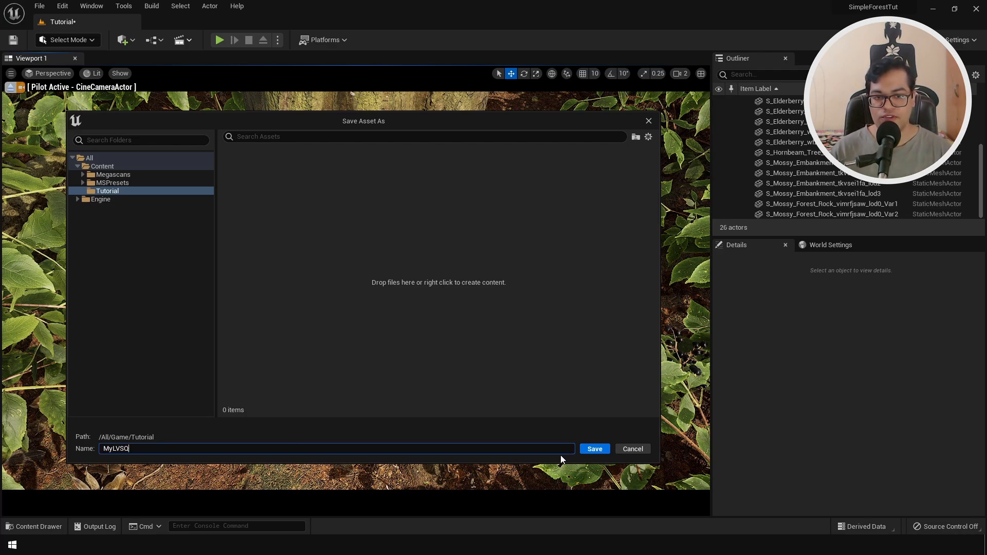
{"action": "left_click", "coordinate": [591, 451]}
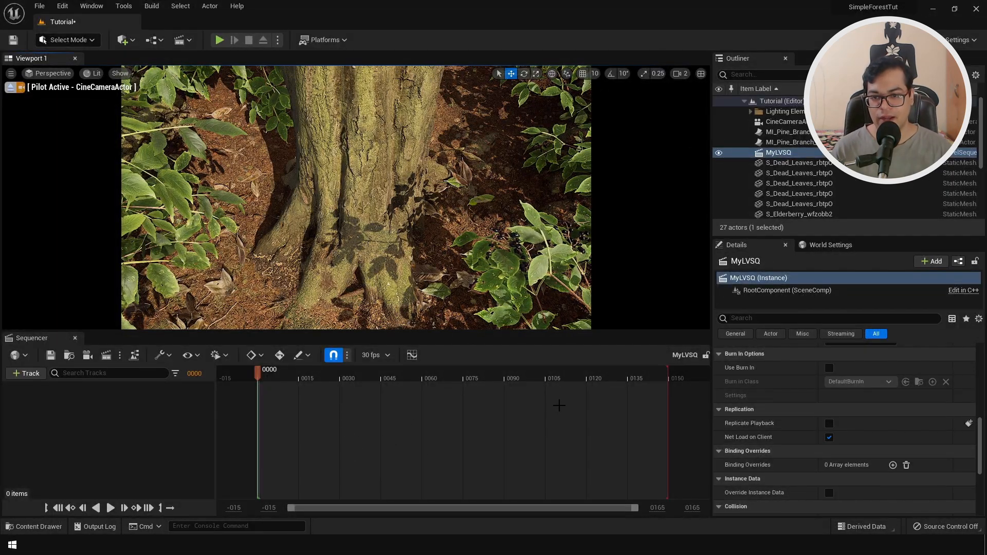
Scrub the sequence playhead to frame 27 and return it to frame 0
{"action": "left_click_drag", "start_coordinate": [258, 370], "coordinate": [331, 390]}
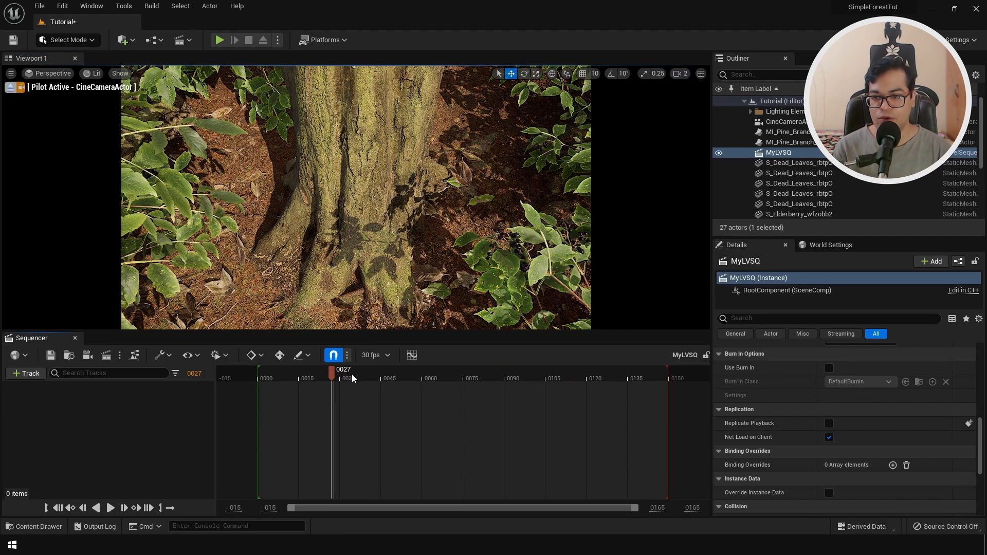
{"action": "left_click", "coordinate": [193, 375]}
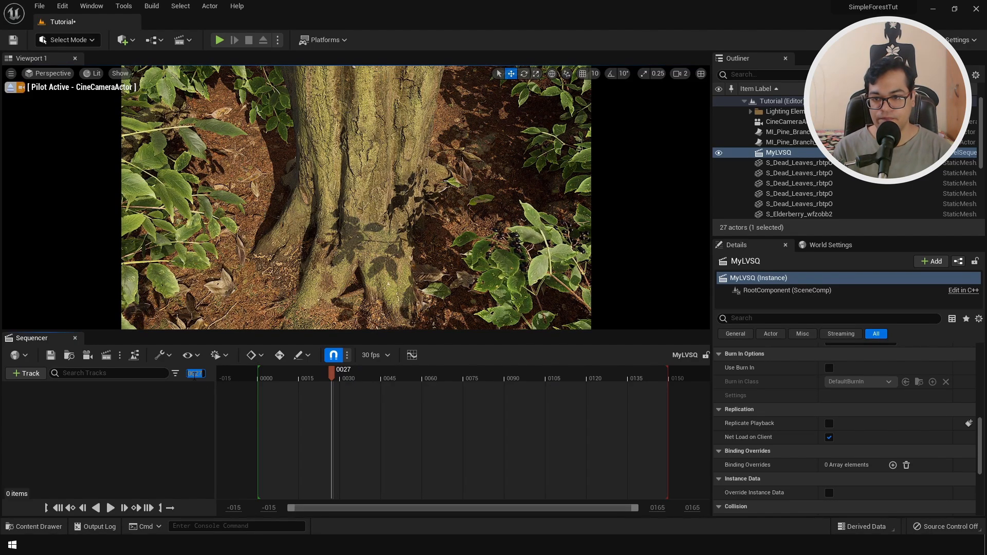
{"action": "type", "text": "0"}
{"action": "key", "text": "Return"}
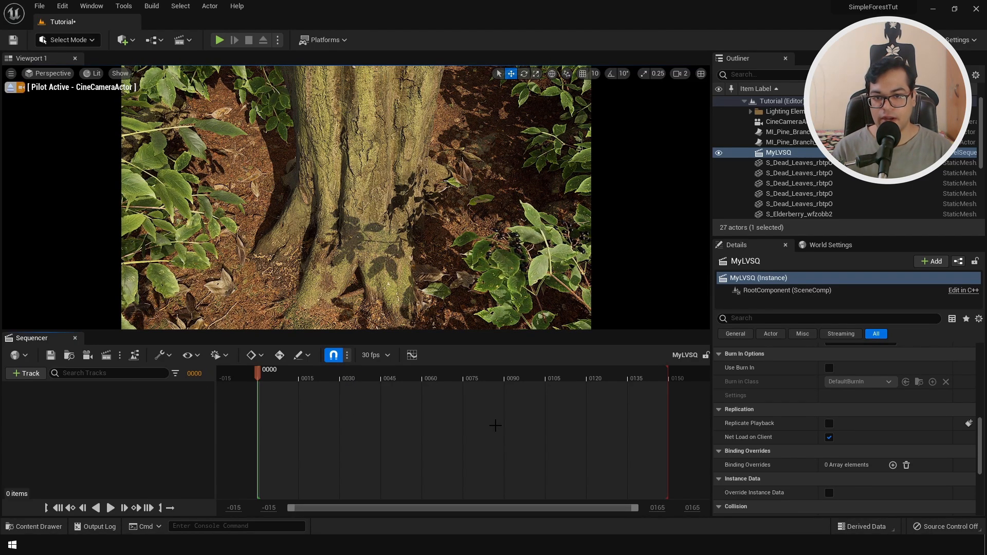
Check the sequence's frame rate options and extend the timeline's visible range to frame 312
{"action": "left_click", "coordinate": [373, 355]}
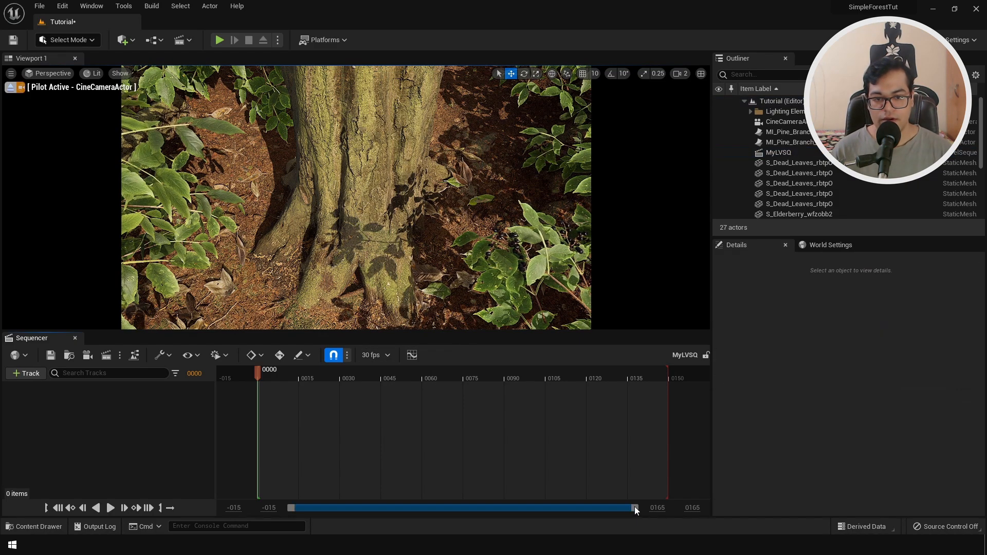
{"action": "left_click_drag", "start_coordinate": [663, 508], "coordinate": [744, 508]}
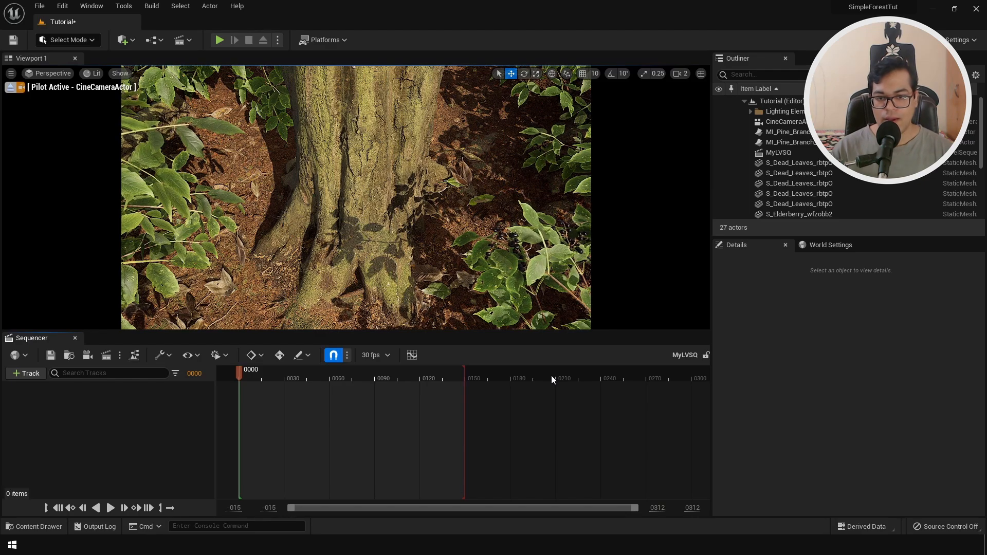
Move the sequence playhead to frame 200 and extend the end of the playback range to that frame
{"action": "left_click", "coordinate": [194, 373]}
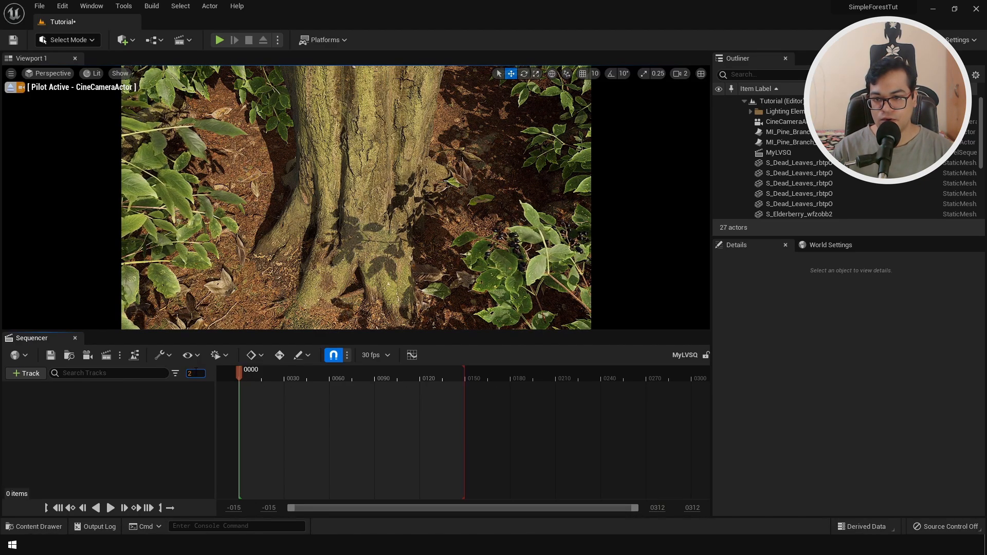
{"action": "type", "text": "200"}
{"action": "key", "text": "Return"}
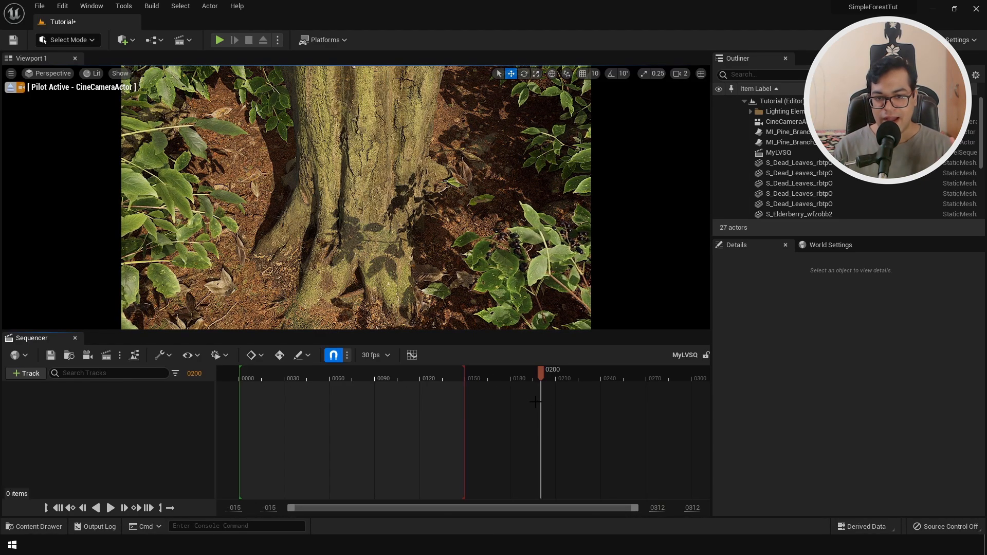
{"action": "left_click_drag", "start_coordinate": [466, 377], "coordinate": [542, 411]}
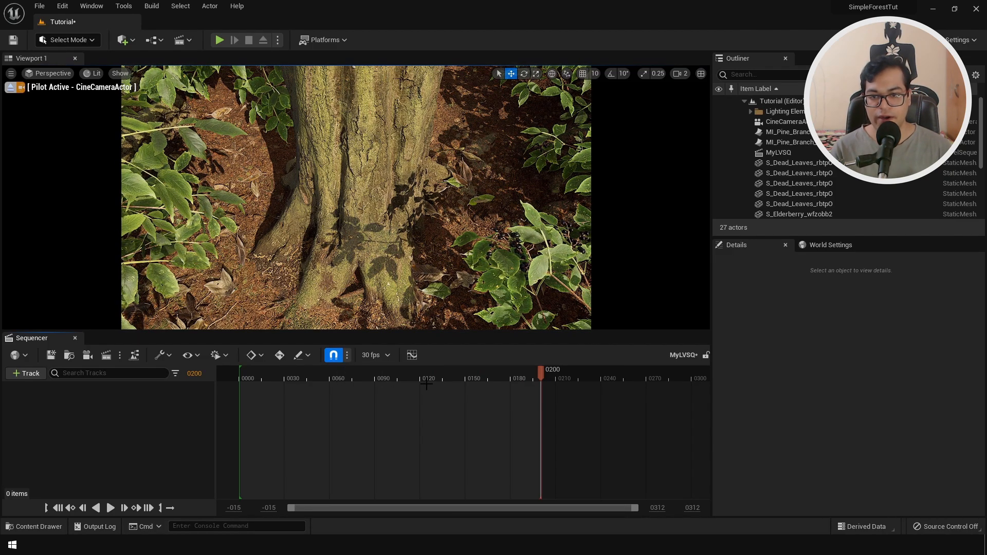
Return the playhead to frame 0 and add the CineCameraActor to the sequence with a transform key there
{"action": "left_click_drag", "start_coordinate": [434, 378], "coordinate": [239, 378]}
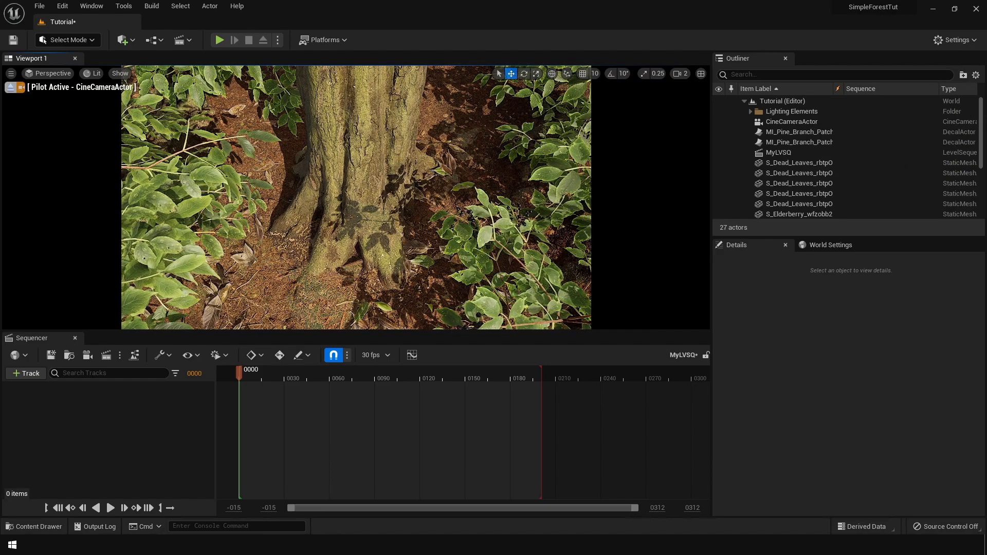
{"action": "left_click", "coordinate": [803, 123]}
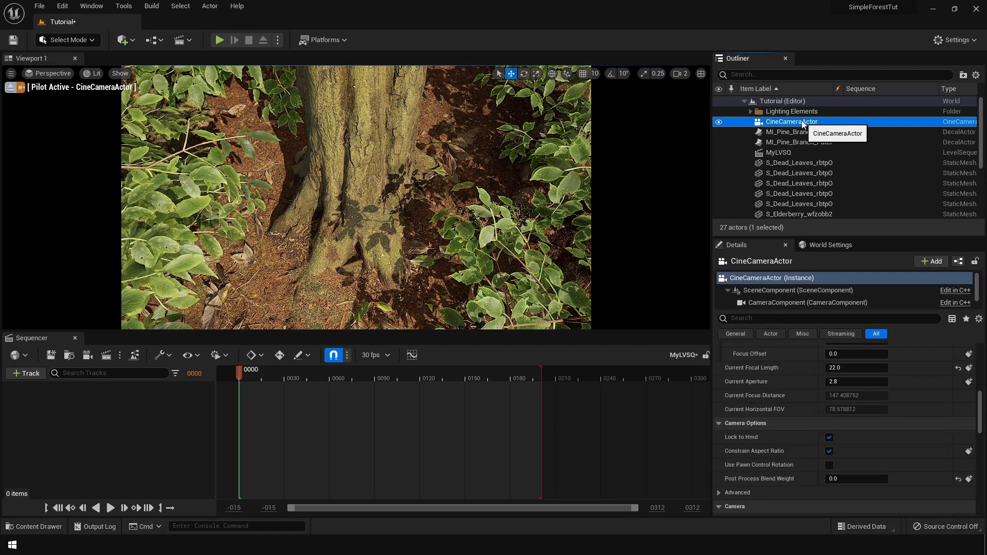
{"action": "left_click_drag", "start_coordinate": [804, 123], "coordinate": [389, 407]}
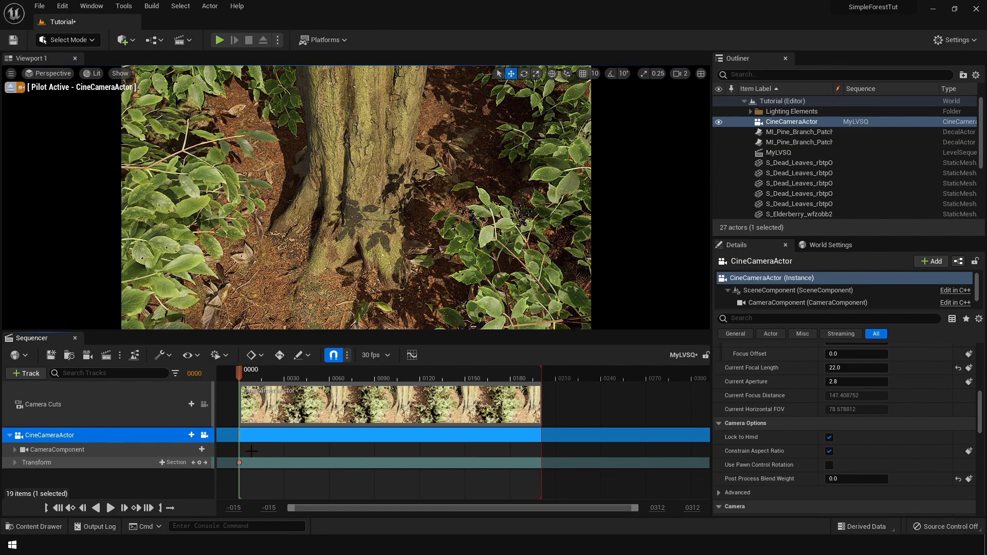
Key the camera's transform closer to the tree trunk at frame 200 and play the camera move from the start
{"action": "left_click_drag", "start_coordinate": [277, 376], "coordinate": [288, 377]}
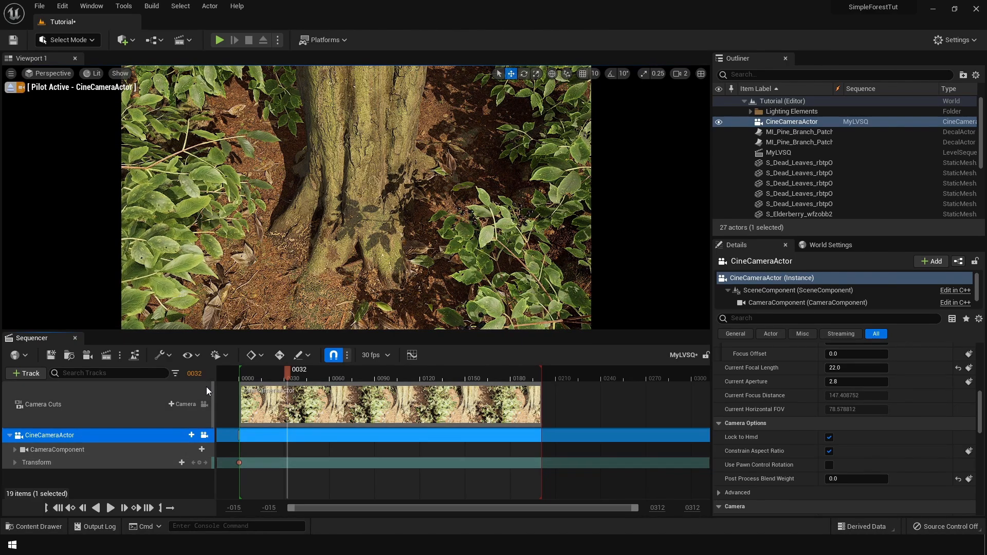
{"action": "left_click", "coordinate": [195, 373]}
{"action": "type", "text": "2"}
{"action": "key", "text": "Return"}
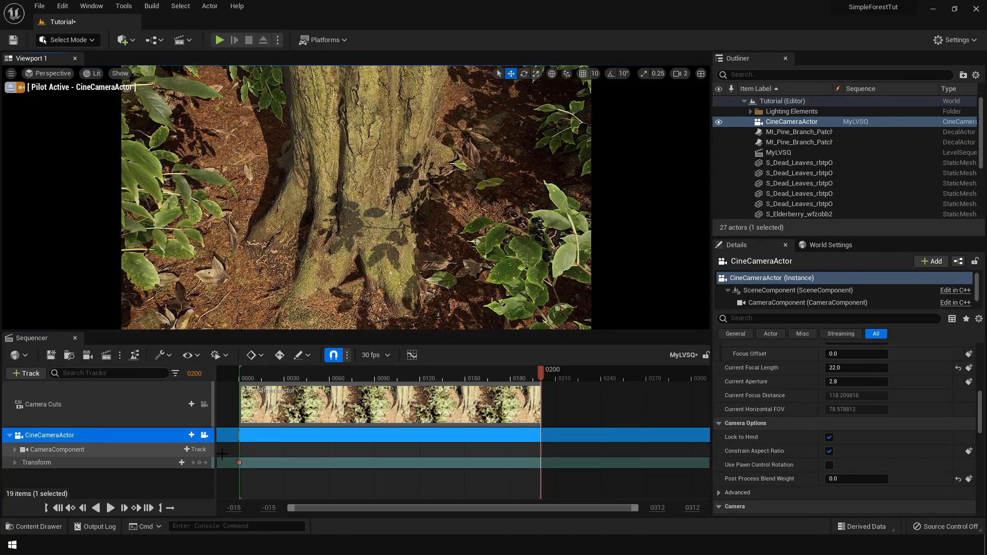
{"action": "left_click", "coordinate": [199, 463]}
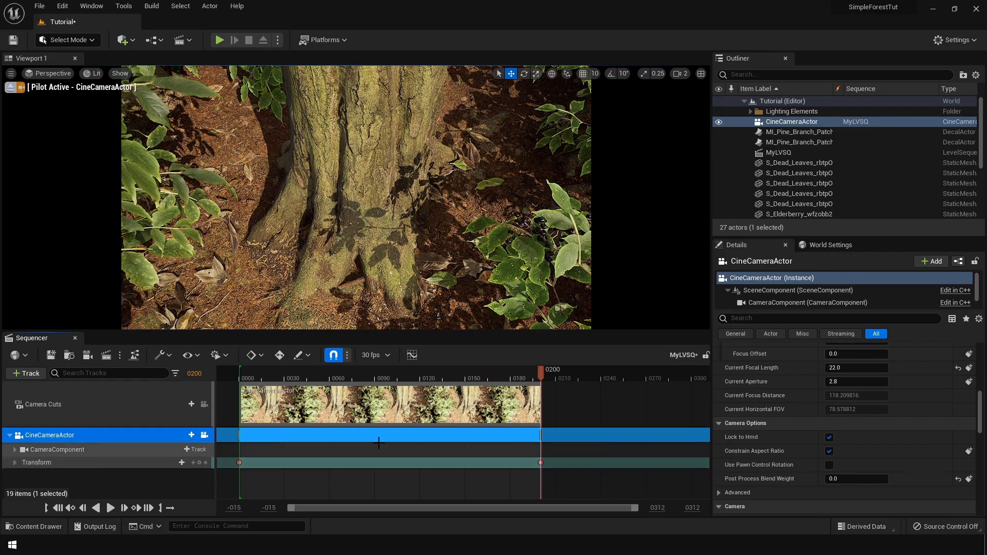
{"action": "left_click", "coordinate": [59, 508]}
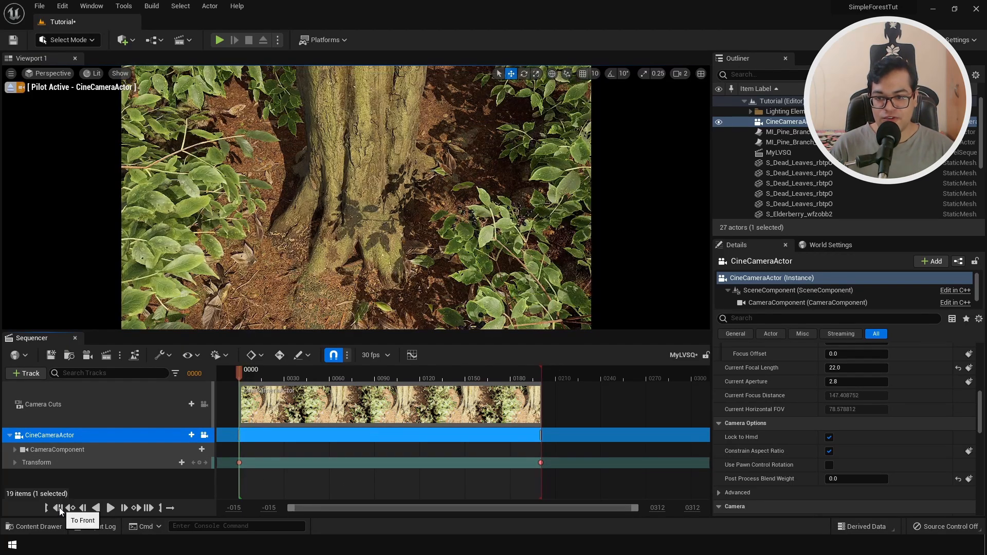
{"action": "left_click", "coordinate": [111, 508]}
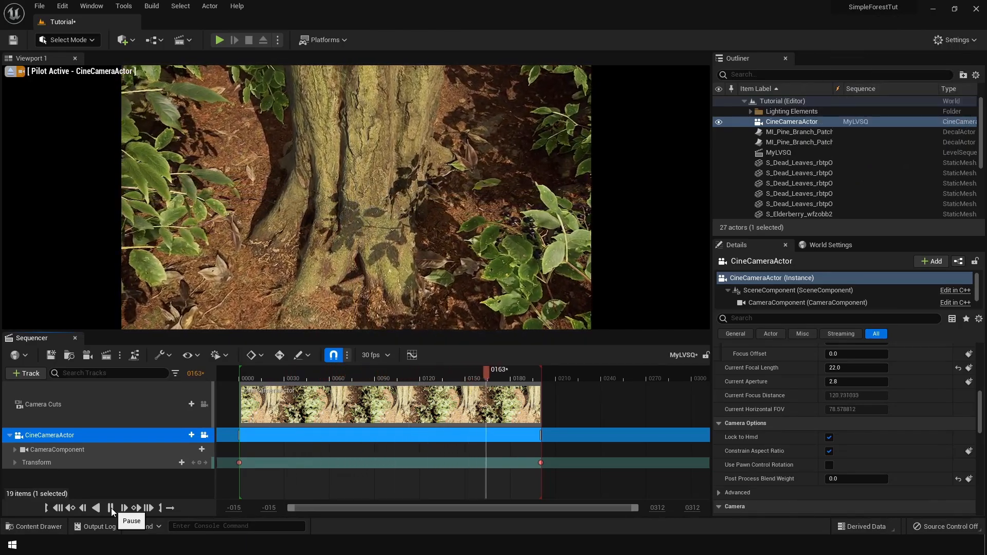
Search the project's plugins for Movie Render Queue to check that it is enabled
{"action": "left_click", "coordinate": [63, 6]}
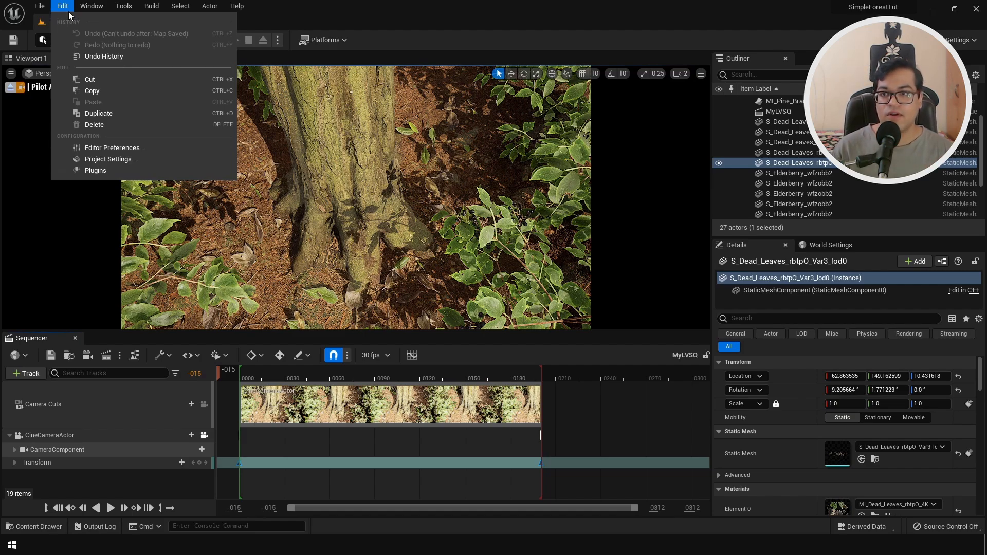
{"action": "left_click", "coordinate": [128, 171]}
{"action": "type", "text": "Mov"}
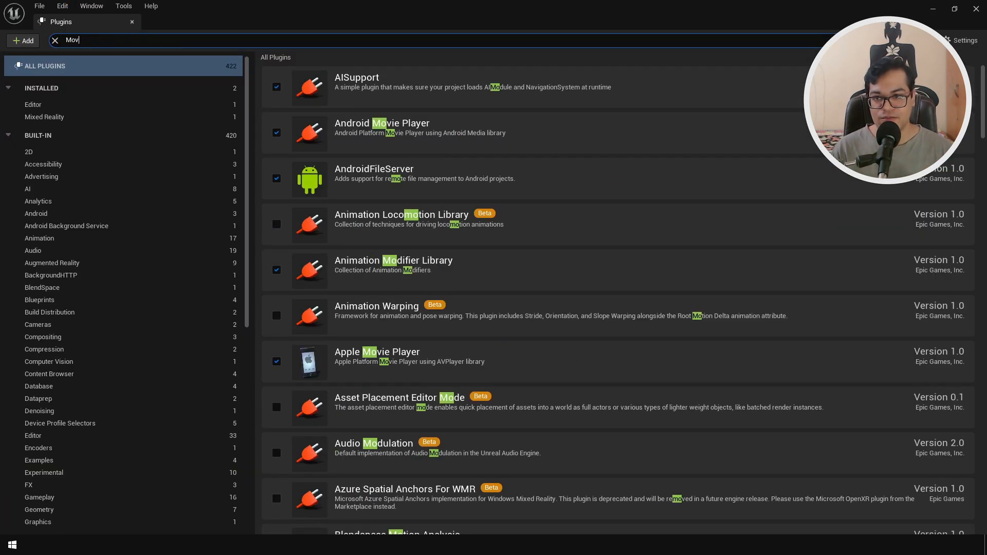
{"action": "type", "text": "ie Render"}
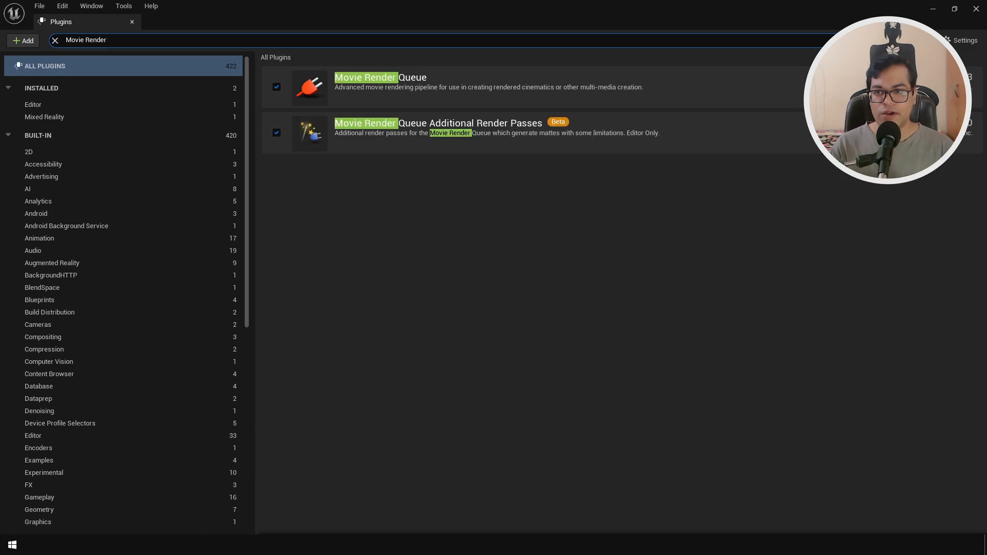
{"action": "type", "text": " Queue"}
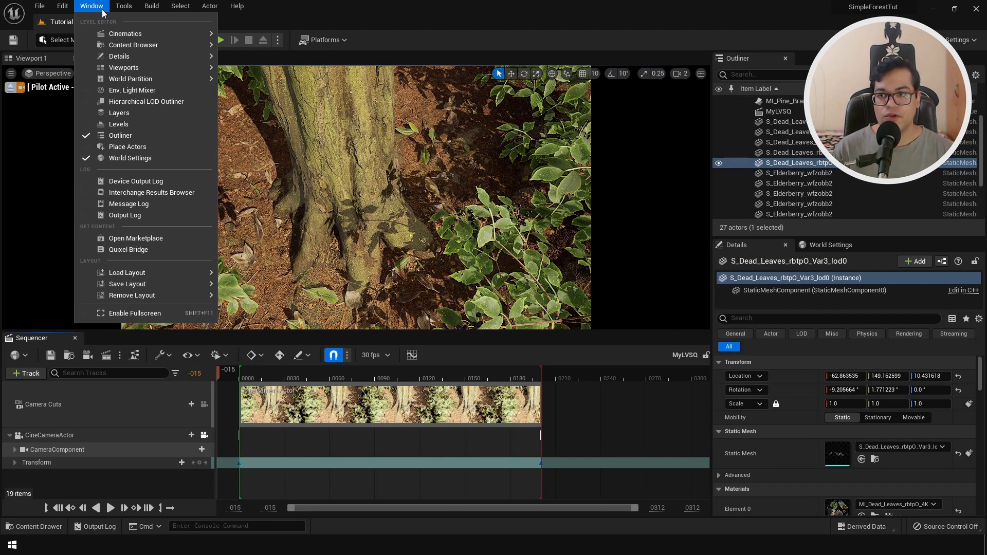
Open the Movie Render Queue and add the MyLVSQ sequence as a render job
{"action": "mouse_move", "coordinate": [213, 34]}
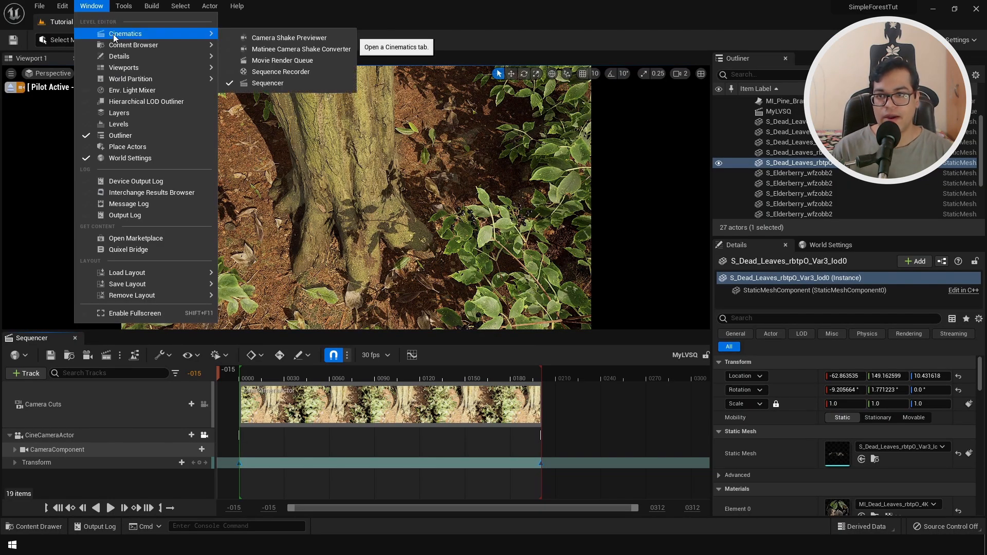
{"action": "left_click", "coordinate": [263, 62]}
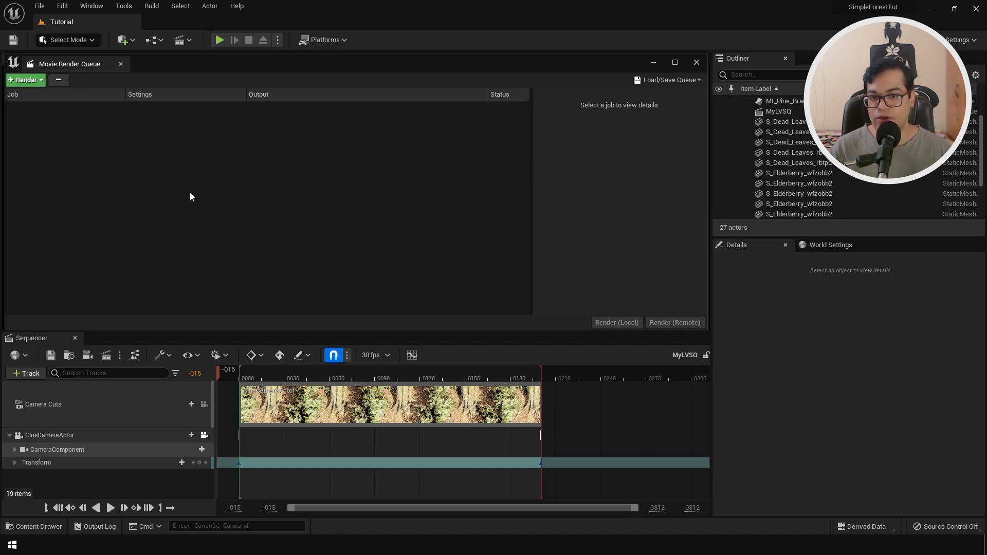
{"action": "left_click", "coordinate": [38, 83]}
{"action": "left_click", "coordinate": [85, 172]}
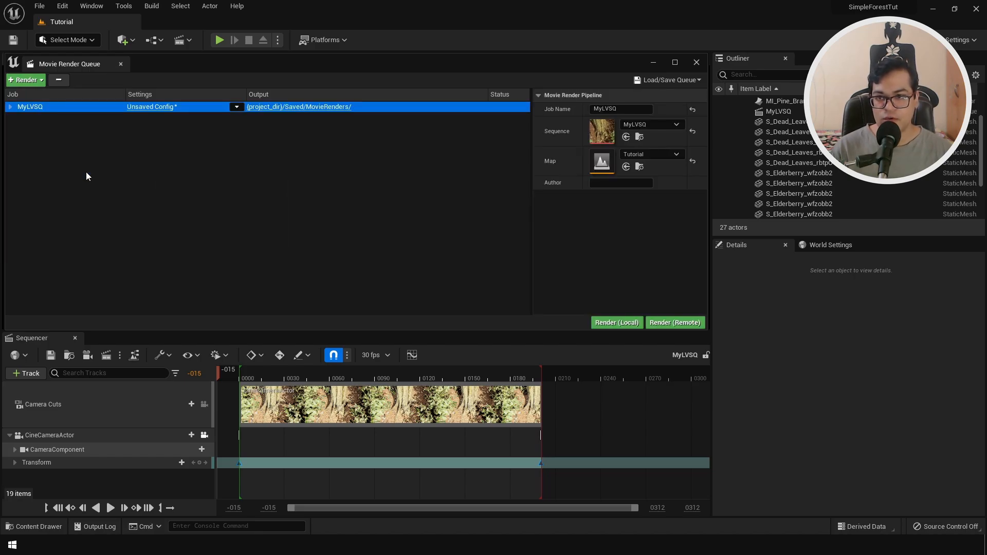
Replace the job's .jpg export with a .png Sequence [8bit] export
{"action": "left_click", "coordinate": [153, 108]}
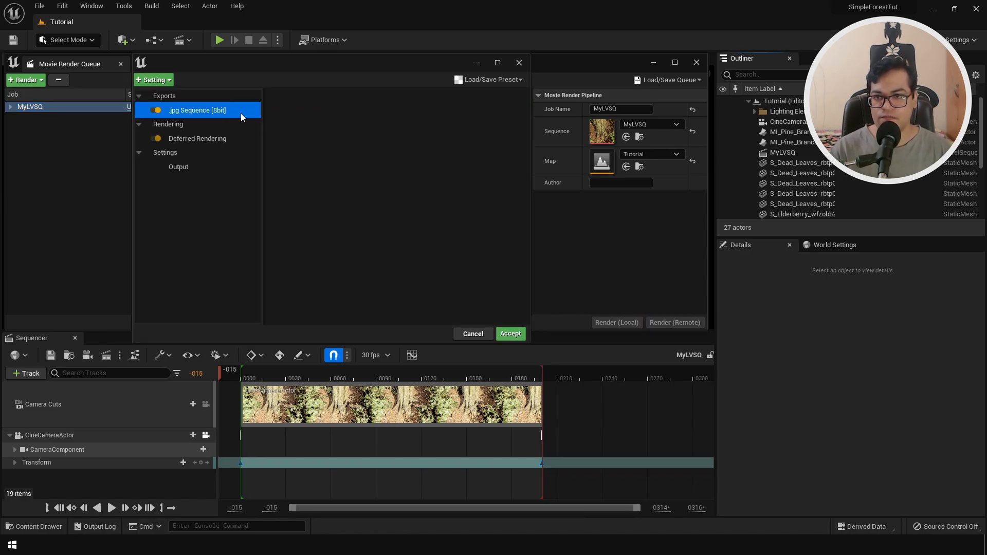
{"action": "key", "text": "Delete"}
{"action": "left_click", "coordinate": [165, 81]}
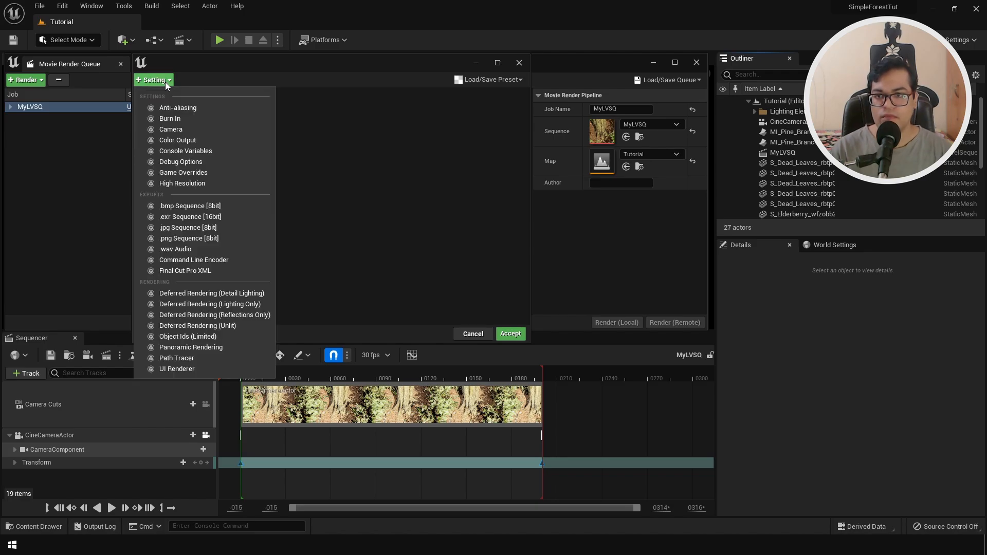
{"action": "left_click", "coordinate": [202, 239]}
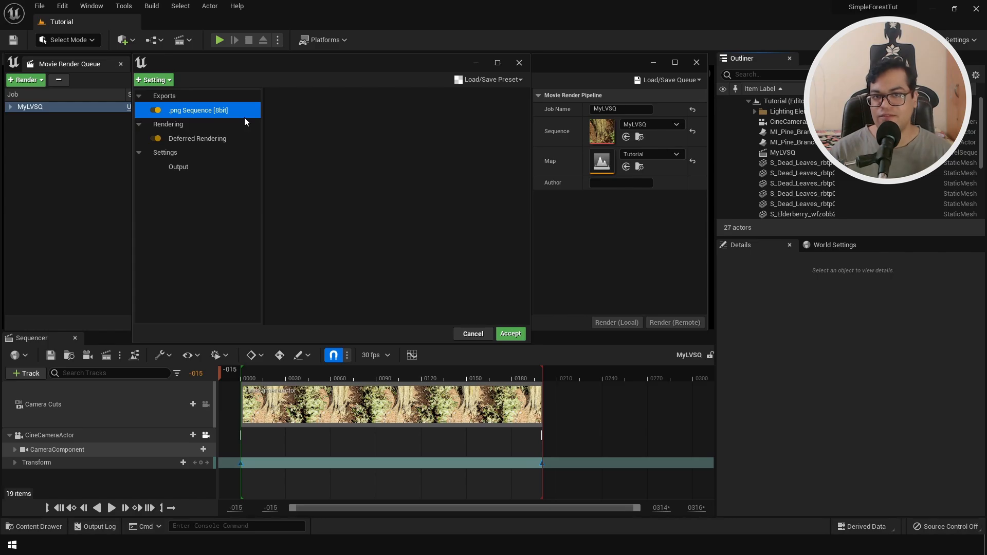
Enable a custom frame rate in the job's output settings and set it to 30 fps
{"action": "left_click", "coordinate": [216, 170]}
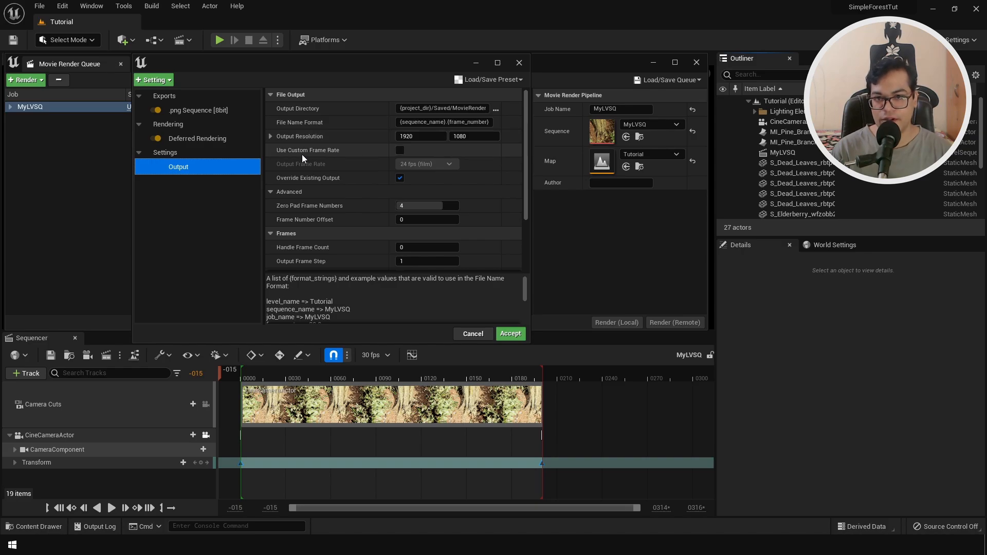
{"action": "left_click", "coordinate": [400, 149]}
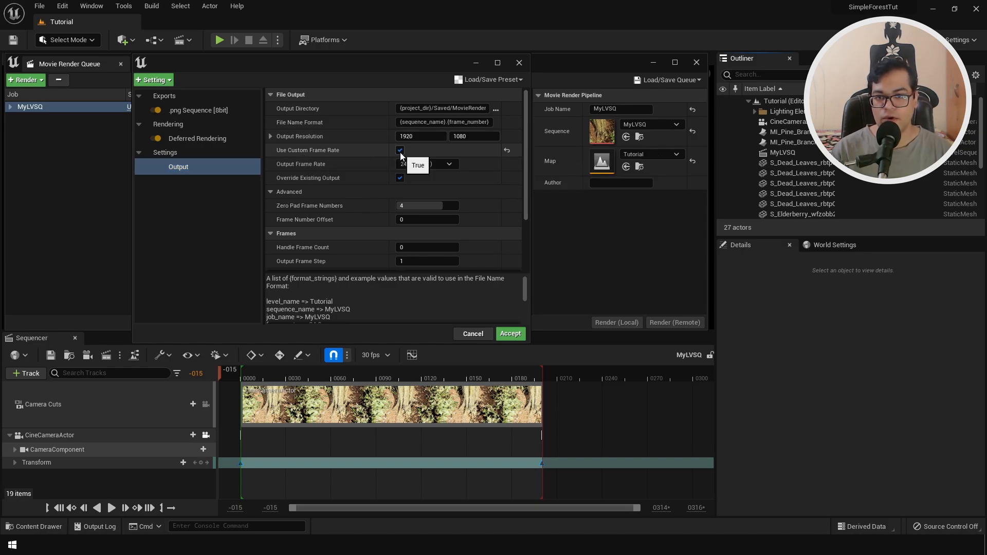
{"action": "left_click", "coordinate": [416, 164]}
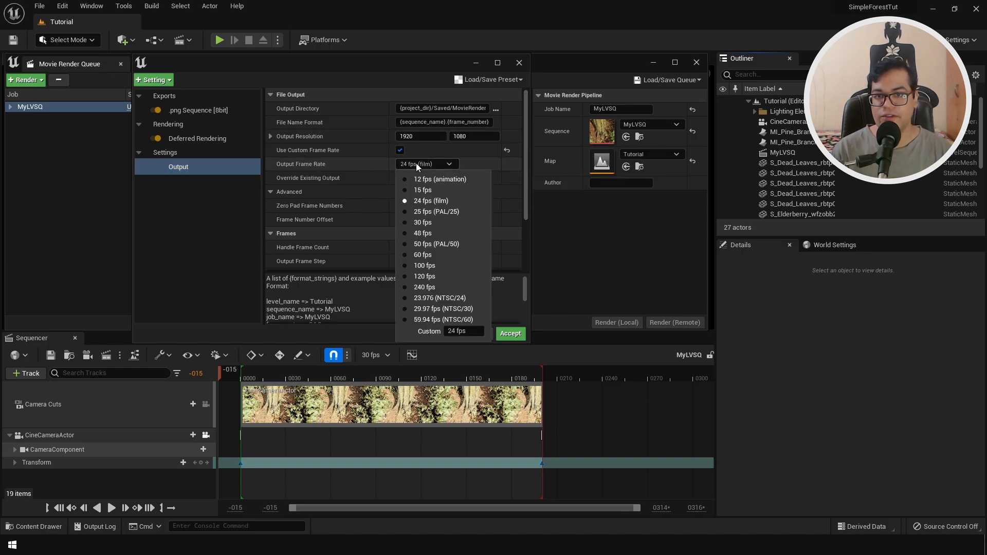
{"action": "left_click", "coordinate": [422, 222]}
{"action": "scroll", "coordinate": [529, 182], "scroll_direction": "down", "scroll_amount": 3}
{"action": "left_click_drag", "start_coordinate": [528, 182], "coordinate": [523, 162]}
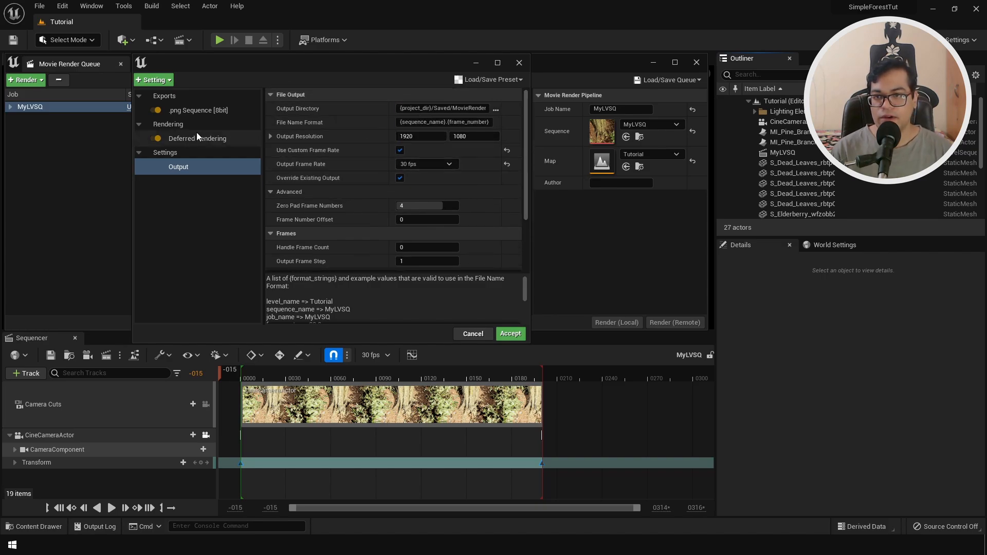
Add an Anti-aliasing setting to the job with a spatial sample count of 2 and a temporal sample count of 16
{"action": "left_click", "coordinate": [165, 79]}
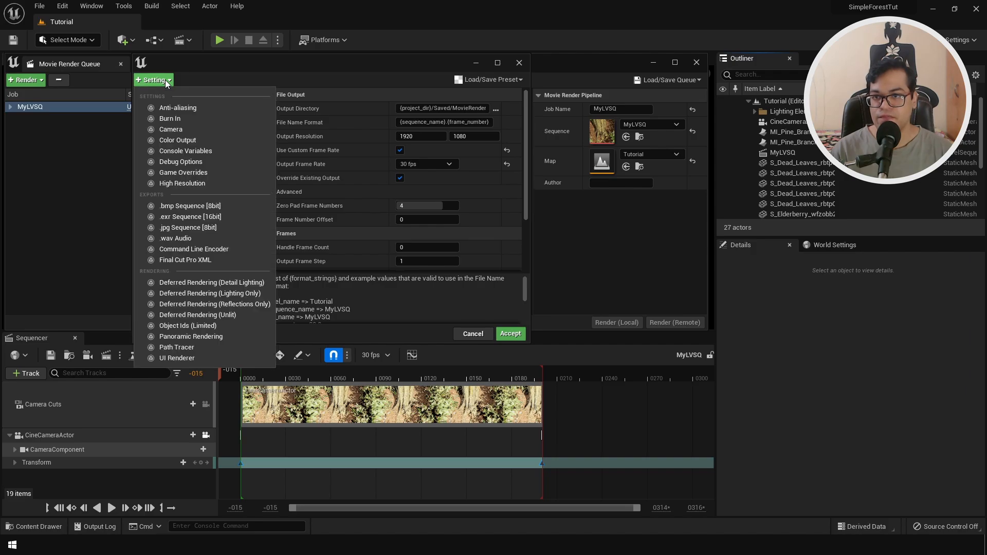
{"action": "left_click", "coordinate": [204, 108]}
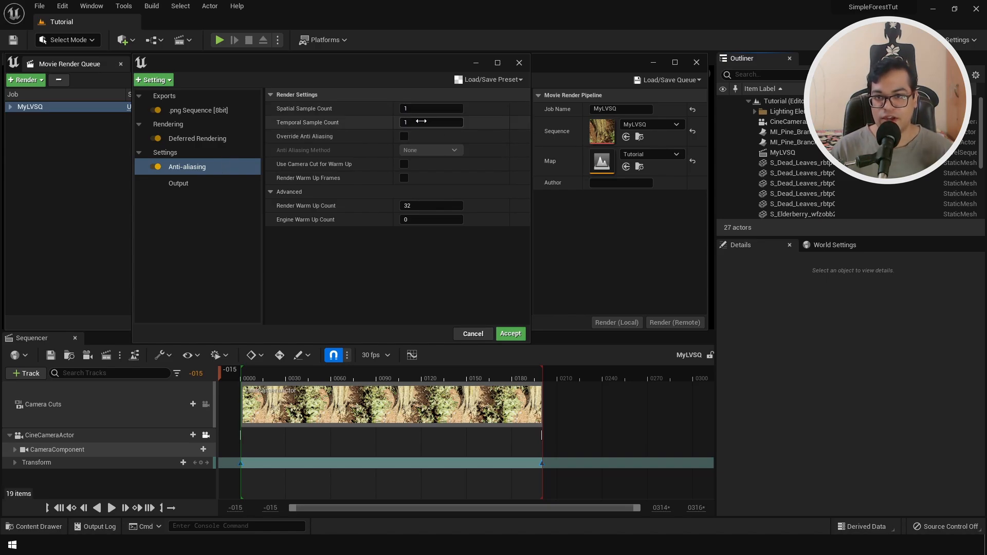
{"action": "left_click", "coordinate": [421, 109]}
{"action": "type", "text": "2"}
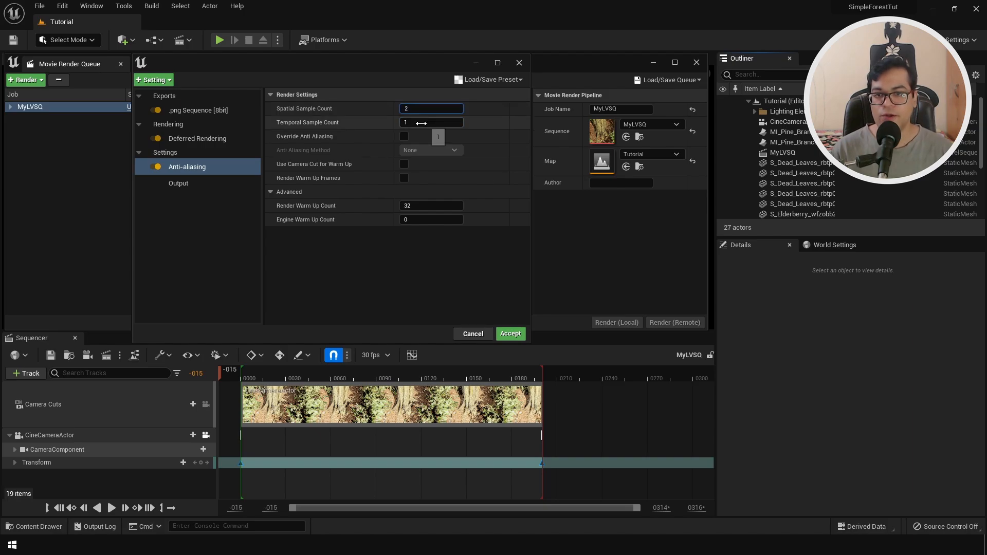
{"action": "left_click", "coordinate": [422, 122]}
{"action": "type", "text": "6"}
{"action": "key", "text": "Return"}
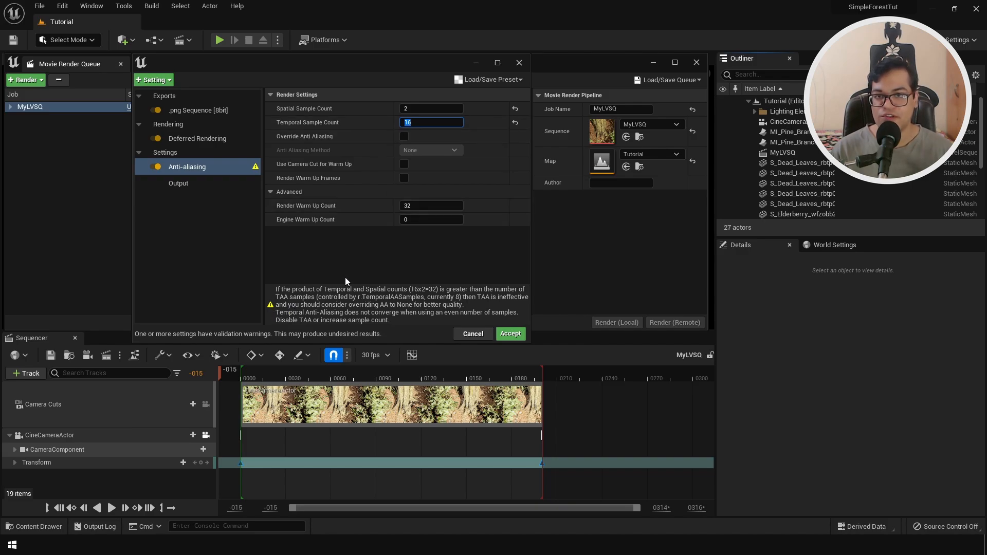
Override anti-aliasing with method None, enable Use Camera Cut for Warm Up and Render Warm Up Frames, and accept the job settings
{"action": "left_click", "coordinate": [404, 136]}
{"action": "left_click", "coordinate": [436, 152]}
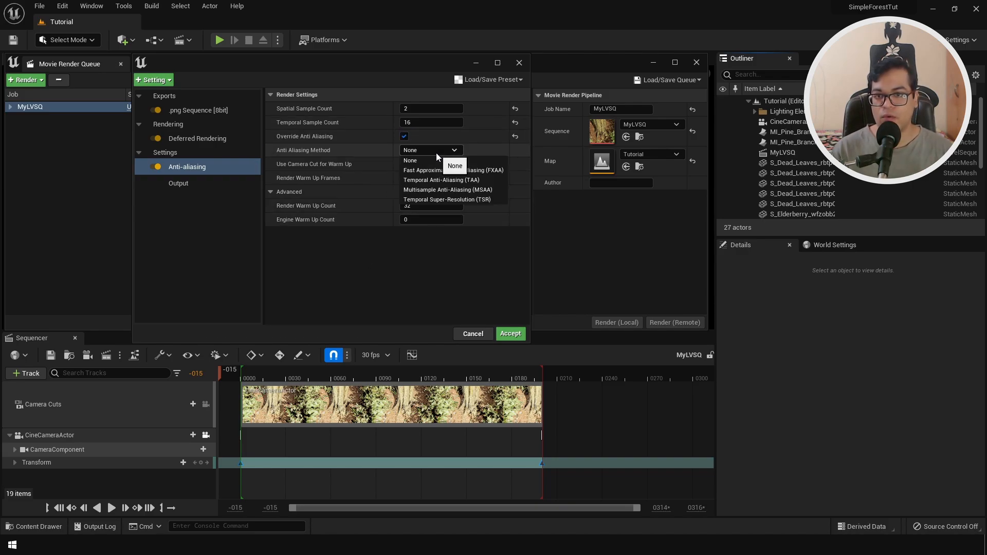
{"action": "left_click", "coordinate": [432, 162]}
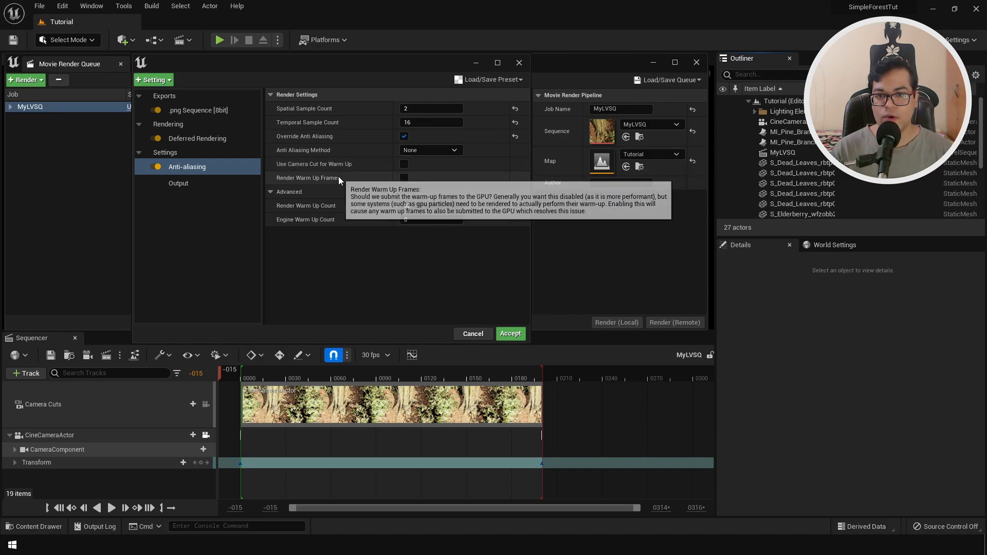
{"action": "left_click", "coordinate": [404, 164]}
{"action": "left_click", "coordinate": [404, 177]}
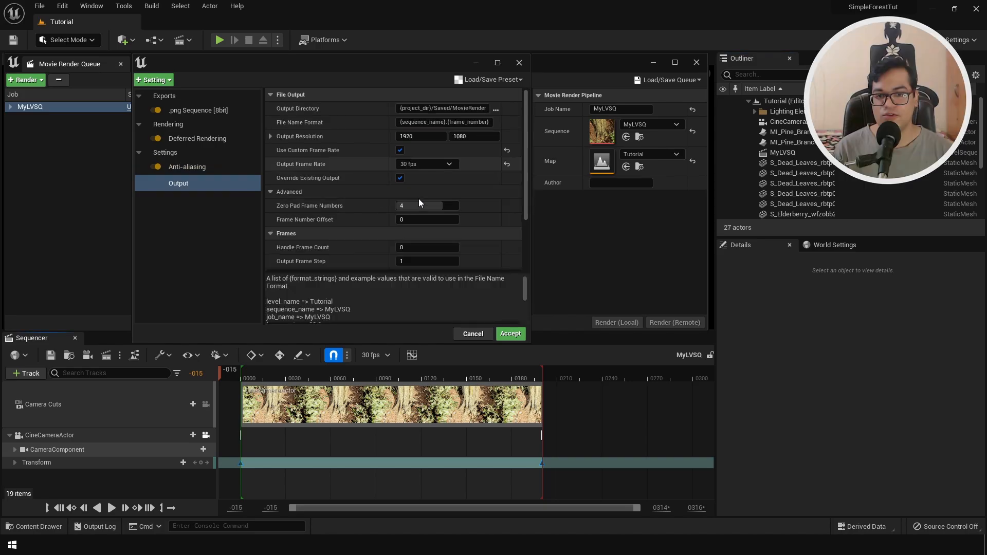
{"action": "left_click", "coordinate": [510, 334]}
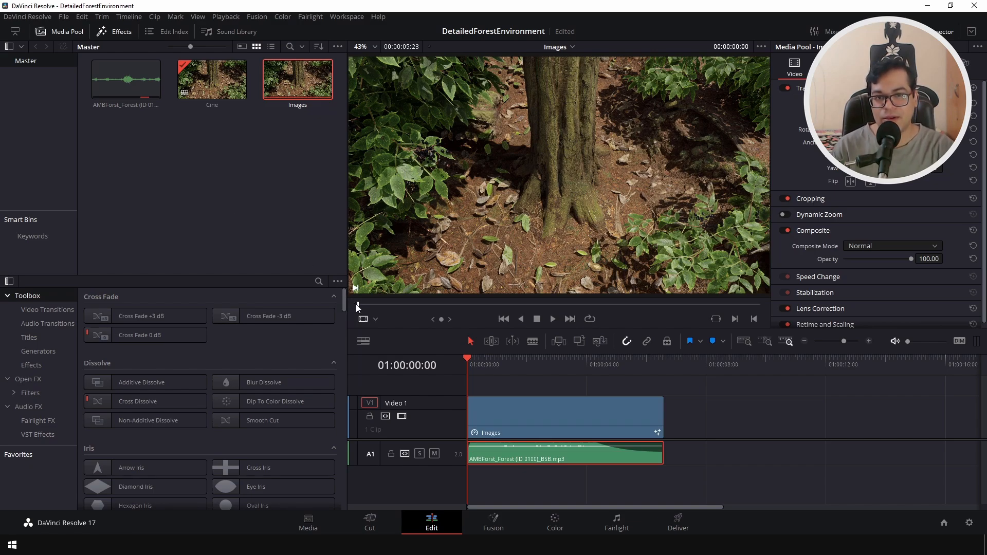
Create a new empty timeline named Cinematic Animation in the media pool
{"action": "left_click_drag", "start_coordinate": [357, 305], "coordinate": [637, 304]}
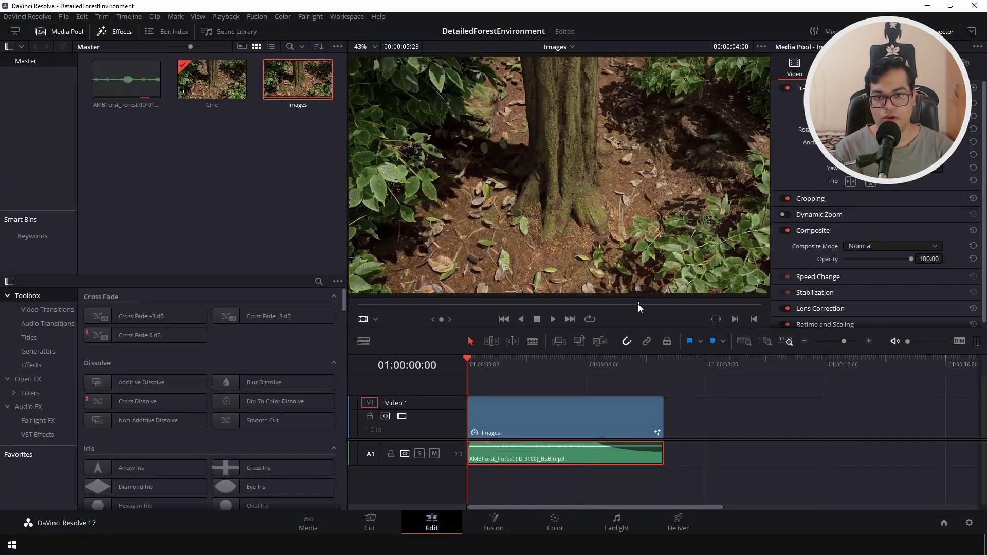
{"action": "right_click", "coordinate": [154, 134]}
{"action": "mouse_move", "coordinate": [205, 140]}
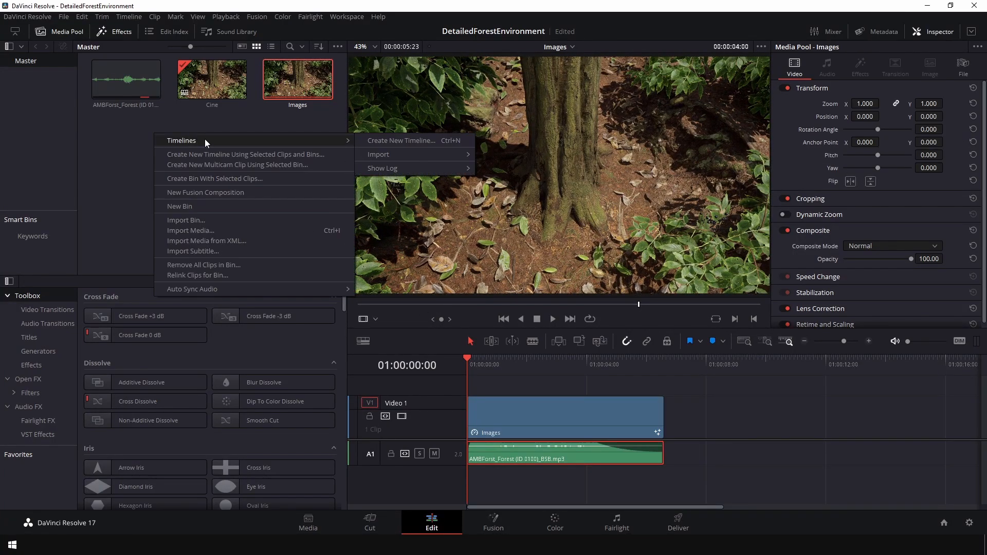
{"action": "left_click", "coordinate": [383, 142]}
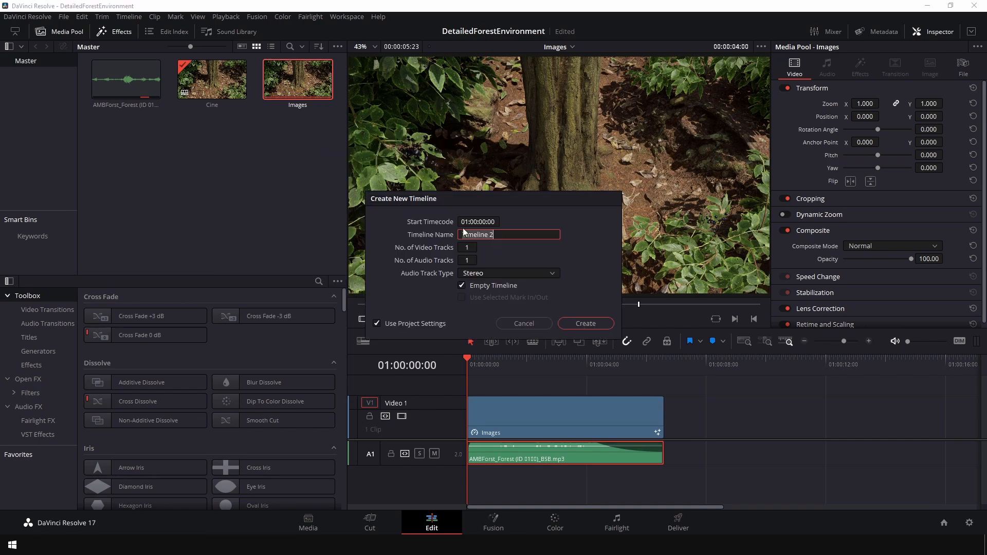
{"action": "type", "text": "Cinematic Animation"}
{"action": "left_click", "coordinate": [585, 324]}
{"action": "left_click", "coordinate": [296, 86]}
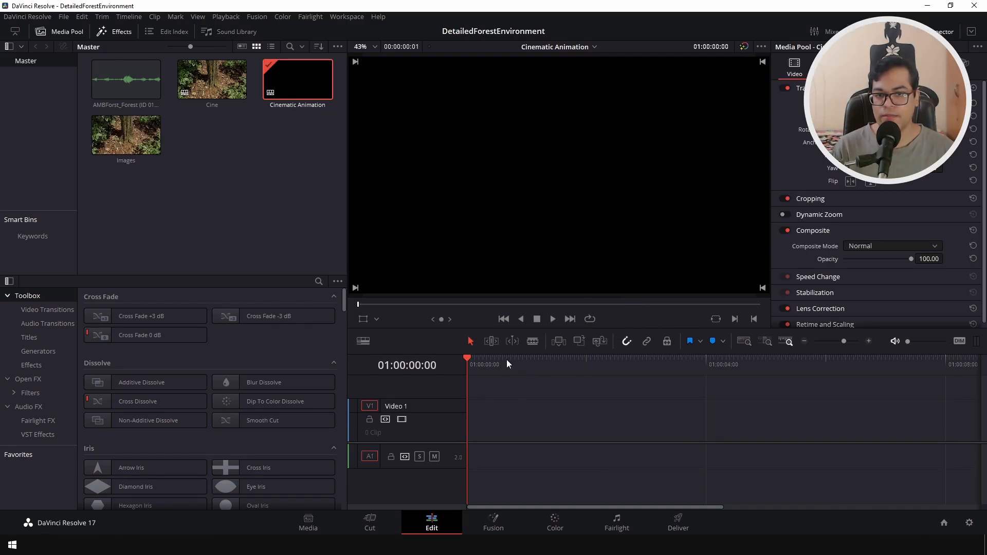
Import the PNG frames Cinematic.0000 through Cinematic.0172 from the 1_30 fps folder into the media pool
{"action": "right_click", "coordinate": [178, 122]}
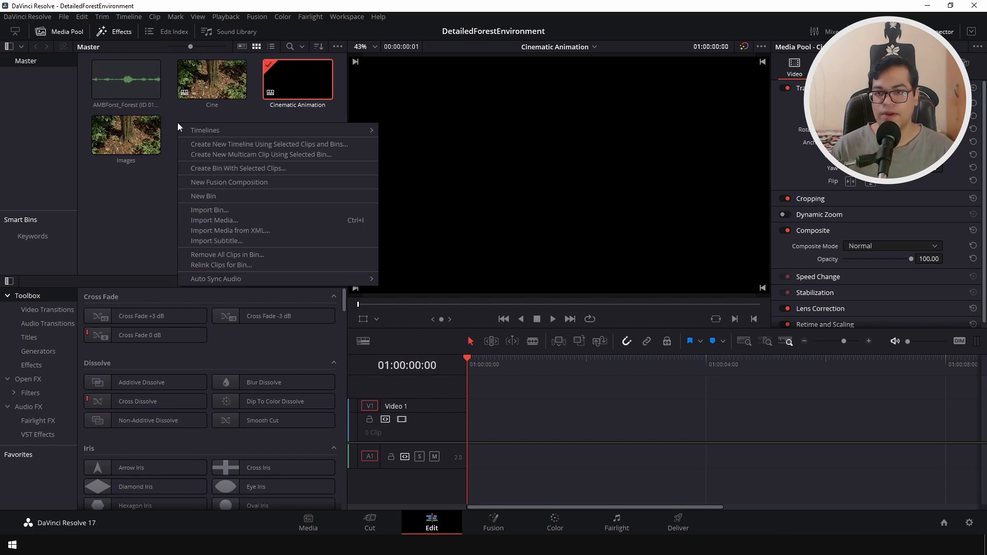
{"action": "left_click", "coordinate": [214, 165]}
{"action": "mouse_move", "coordinate": [482, 84]}
{"action": "left_mouse_down"}
{"action": "mouse_move", "coordinate": [482, 221]}
{"action": "mouse_move", "coordinate": [481, 77]}
{"action": "left_mouse_up"}
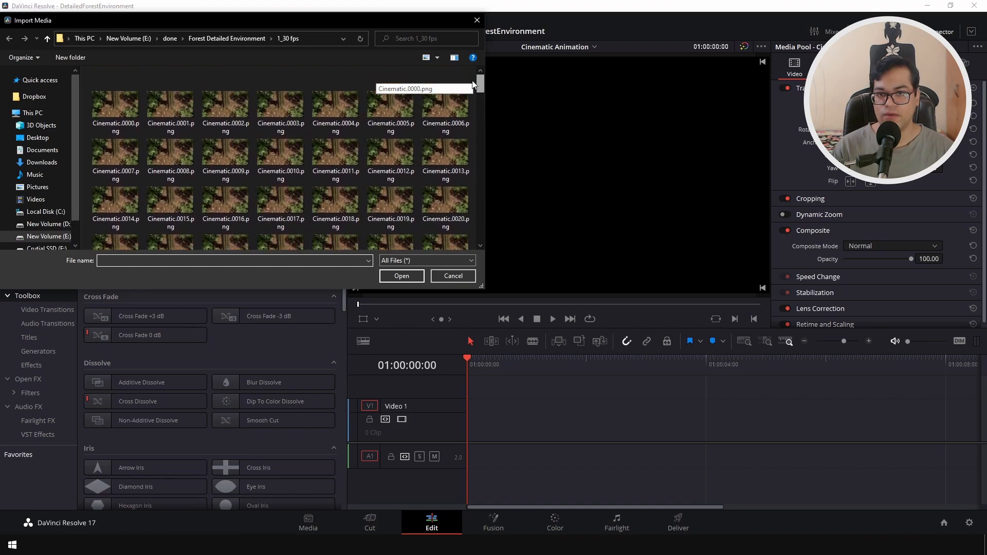
{"action": "left_click", "coordinate": [126, 120]}
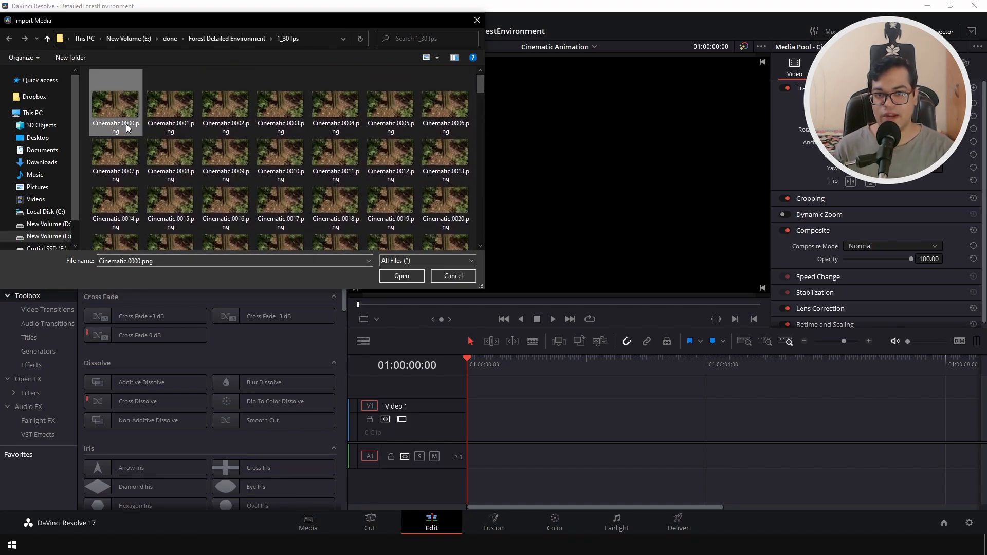
{"action": "scroll", "coordinate": [206, 170], "scroll_direction": "down", "scroll_amount": 15}
{"action": "left_click", "coordinate": [322, 216], "text": "shift"}
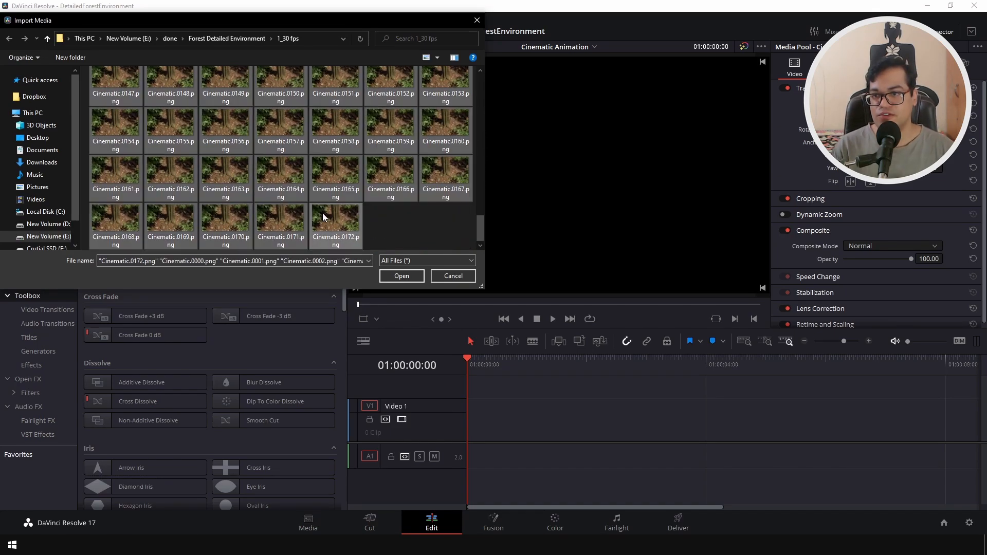
{"action": "left_click", "coordinate": [383, 276]}
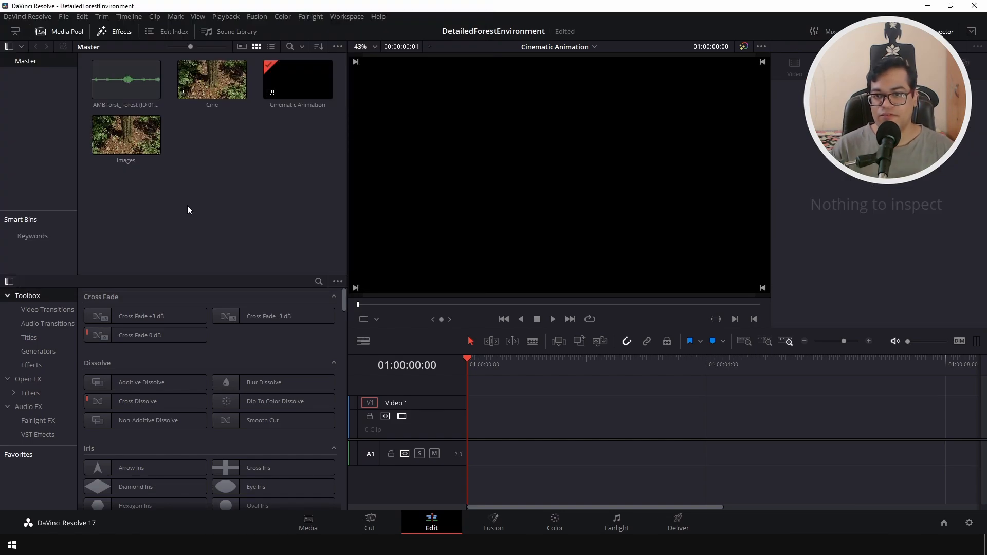
Set the Images clip's video frame rate to 30 in its clip attributes
{"action": "right_click", "coordinate": [119, 134]}
{"action": "left_click", "coordinate": [178, 243]}
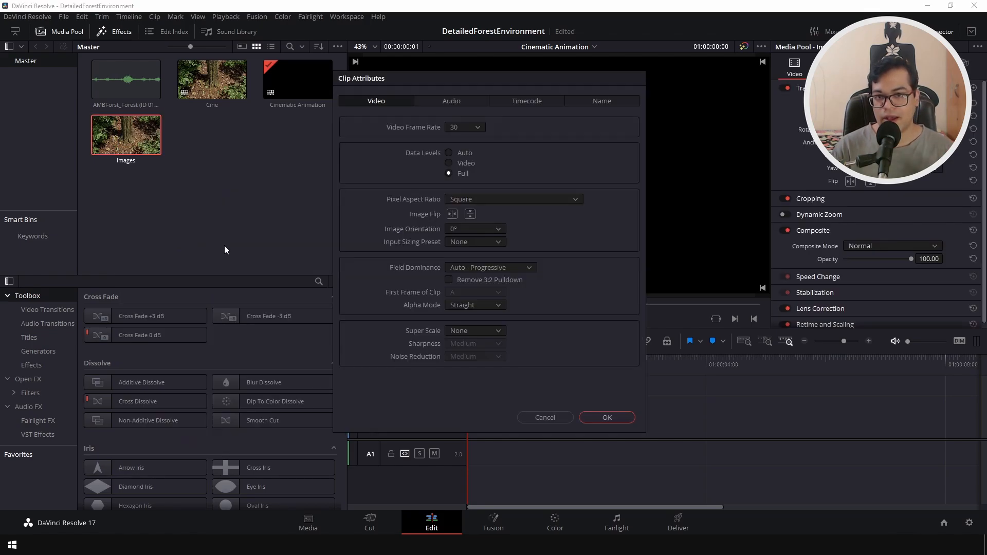
{"action": "left_click", "coordinate": [465, 129]}
{"action": "left_click", "coordinate": [465, 223]}
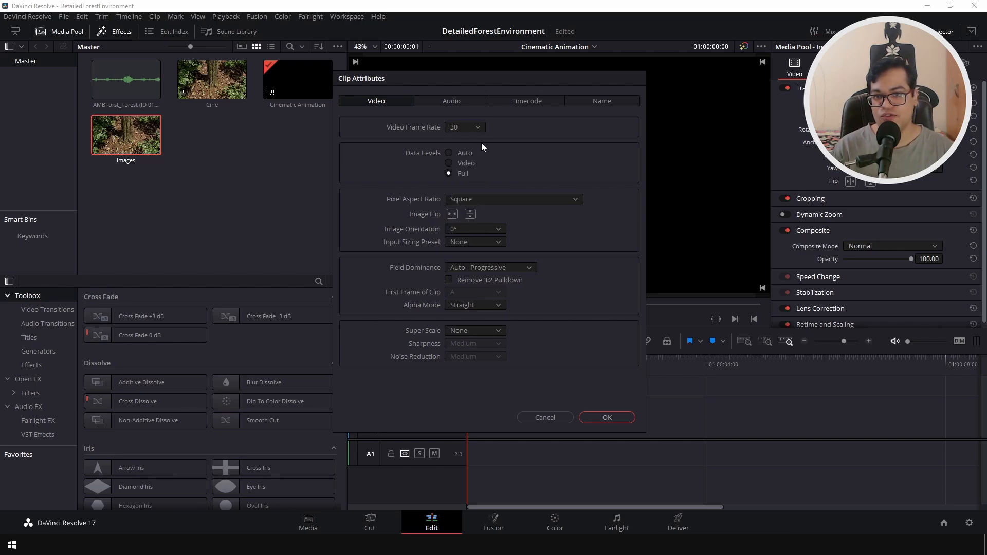
{"action": "left_click", "coordinate": [607, 418]}
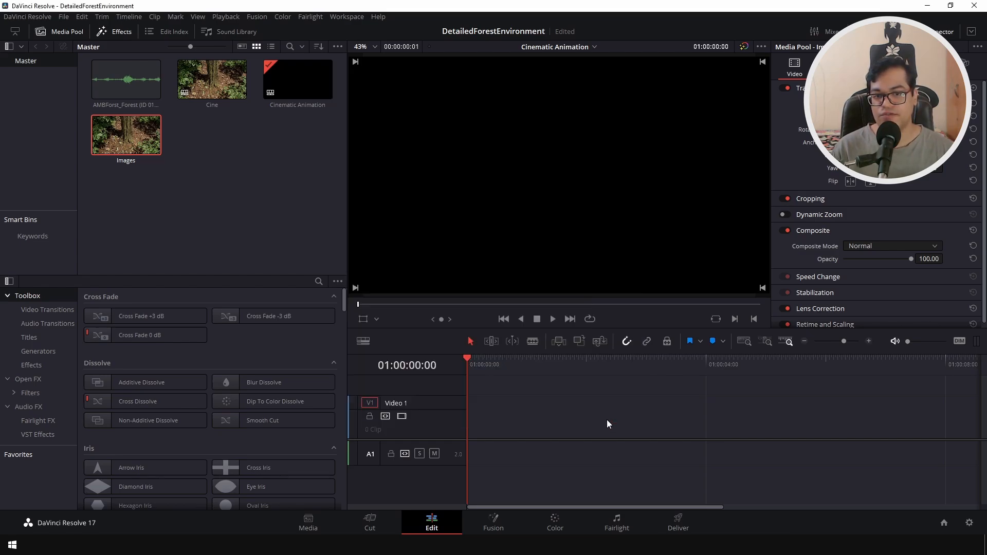
Turn off Use Project Settings for the Cinematic Animation timeline and set its timeline frame rate to 30
{"action": "left_click", "coordinate": [301, 82]}
{"action": "right_click", "coordinate": [301, 82]}
{"action": "mouse_move", "coordinate": [331, 86]}
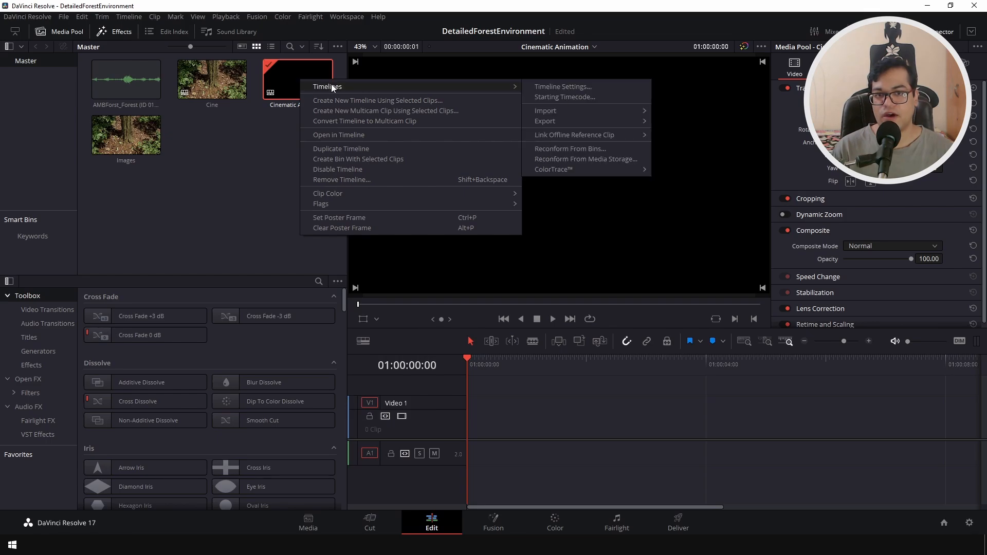
{"action": "left_click", "coordinate": [571, 88]}
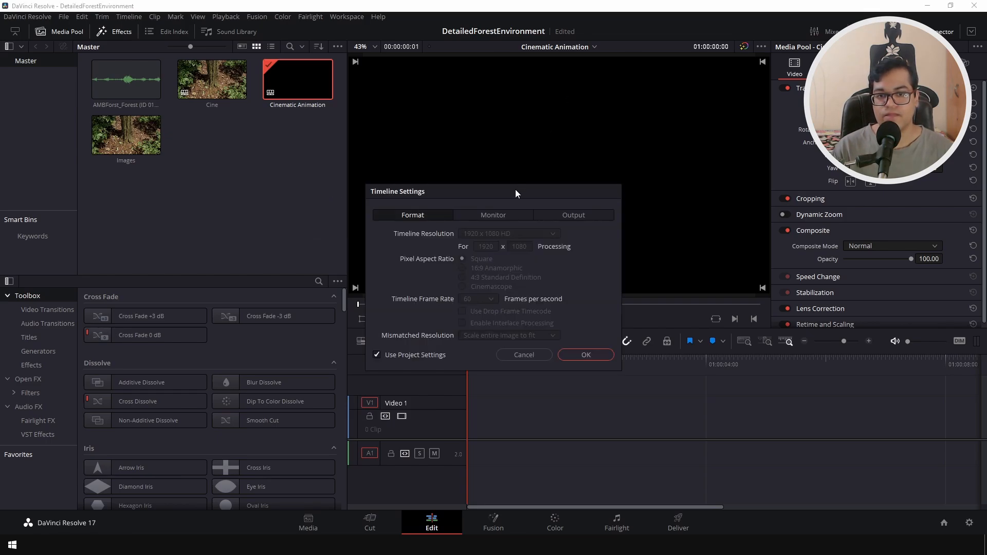
{"action": "left_click", "coordinate": [397, 357]}
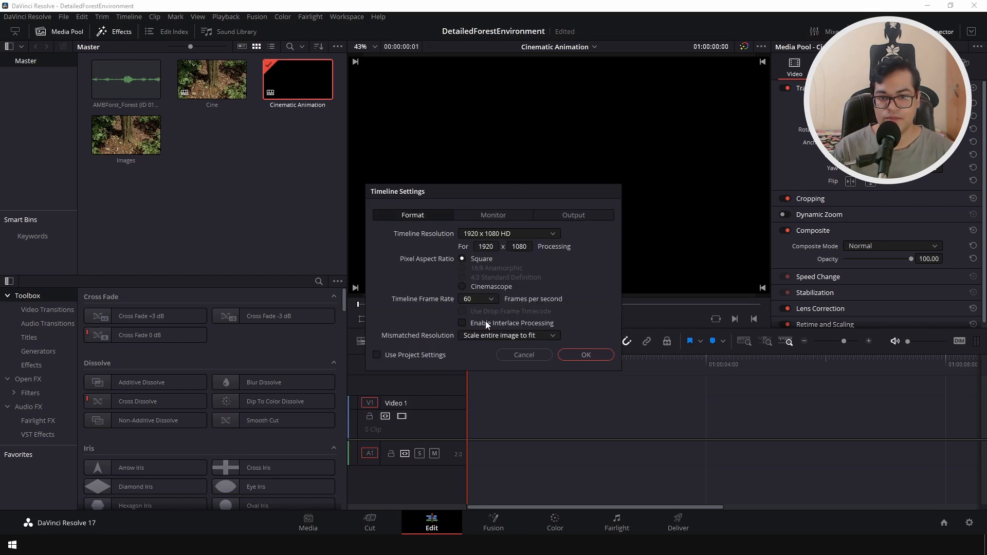
{"action": "left_click", "coordinate": [491, 299]}
{"action": "left_click", "coordinate": [478, 357]}
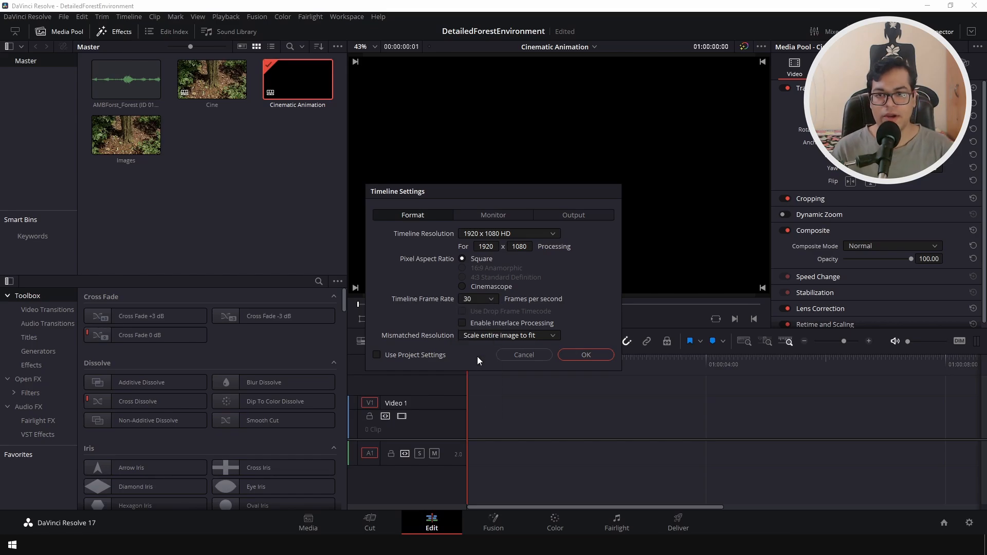
{"action": "left_click", "coordinate": [585, 355]}
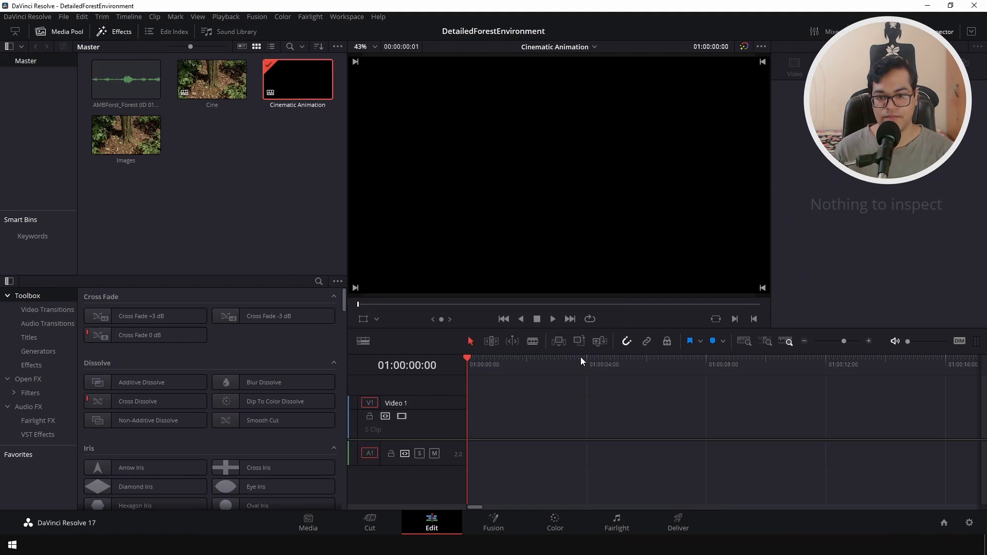
Place the Images clip at the start of Video 1 and scrub through its first frames
{"action": "left_click_drag", "start_coordinate": [126, 135], "coordinate": [468, 419]}
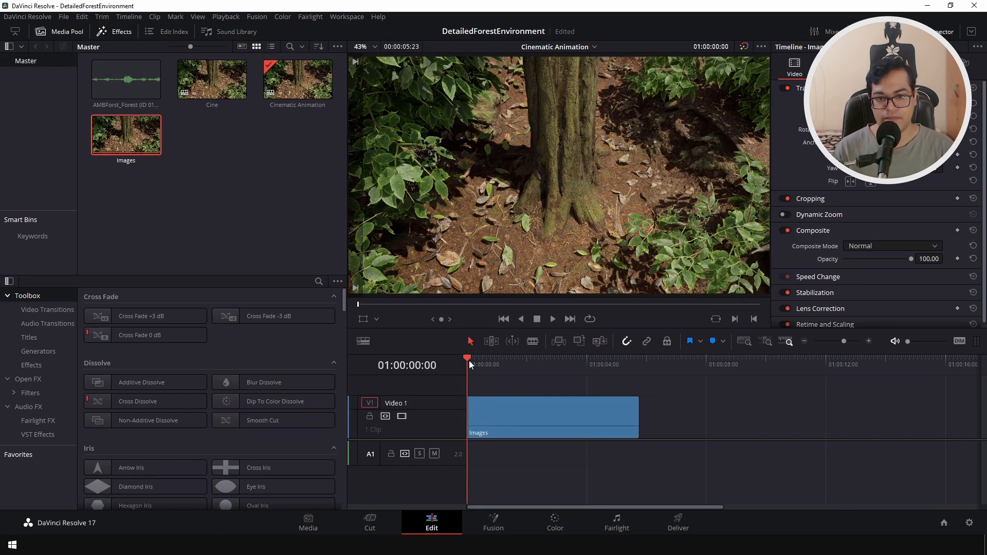
{"action": "left_click_drag", "start_coordinate": [469, 360], "coordinate": [483, 377]}
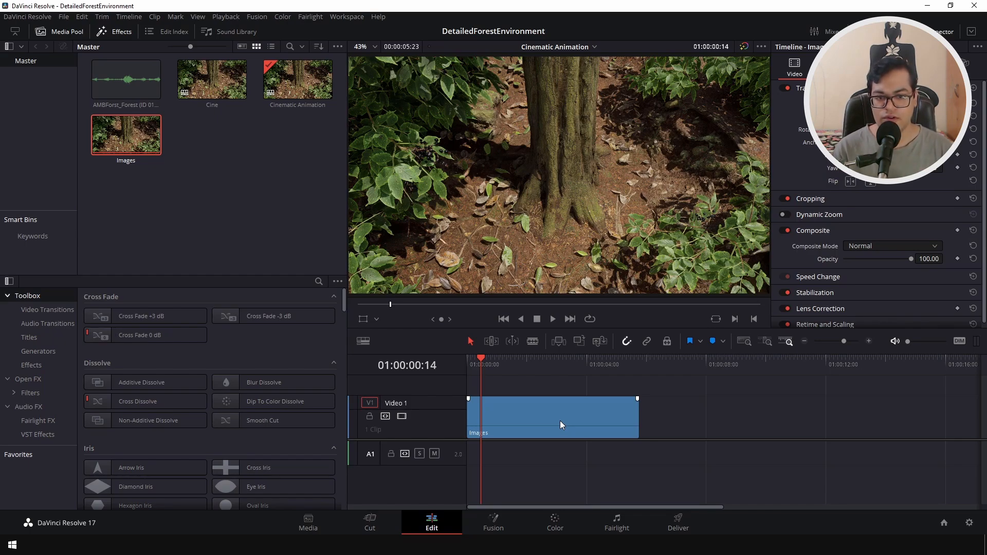
On the Deliver page, set the render format to QuickTime and the codec to H.264
{"action": "left_click", "coordinate": [674, 522]}
{"action": "left_click", "coordinate": [115, 220]}
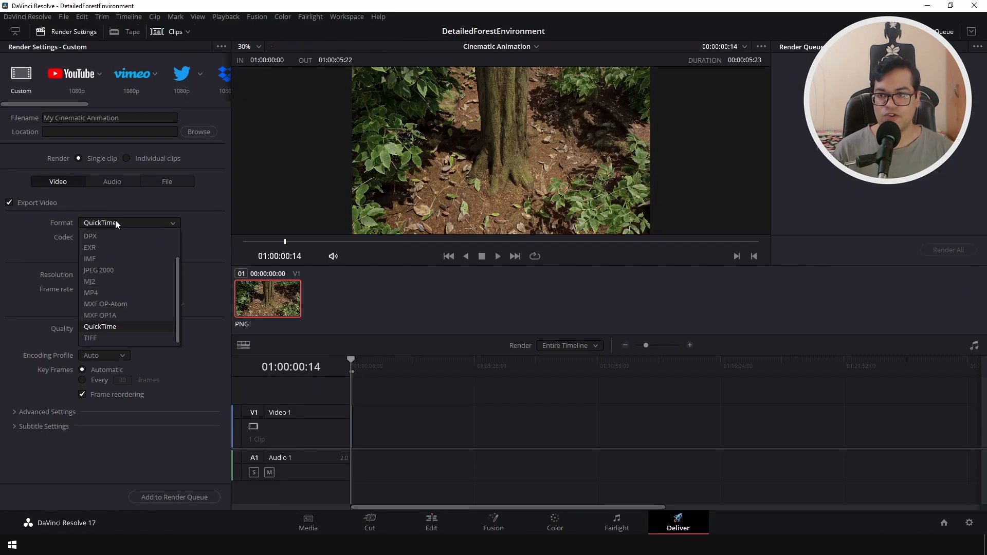
{"action": "left_click", "coordinate": [125, 325]}
{"action": "left_click", "coordinate": [146, 237]}
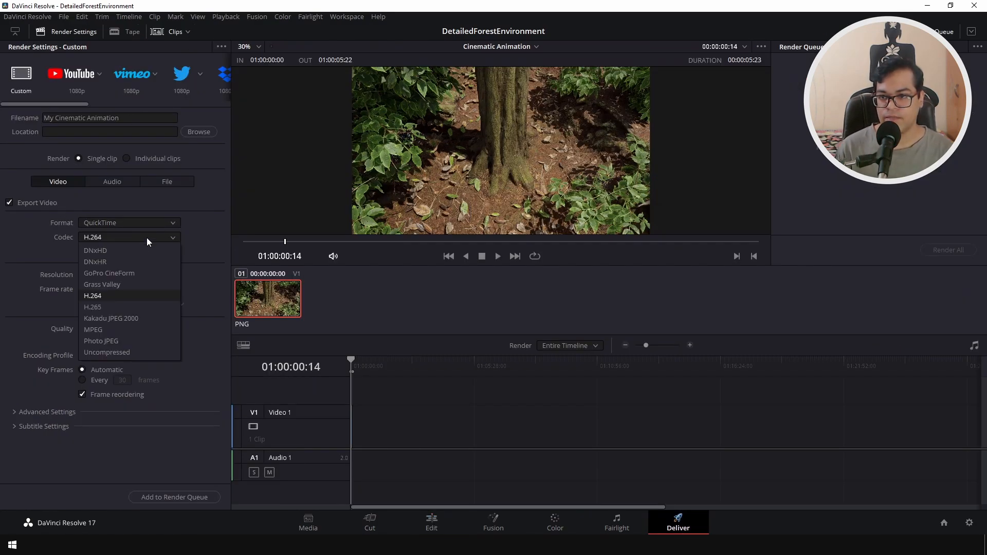
{"action": "left_click", "coordinate": [135, 295]}
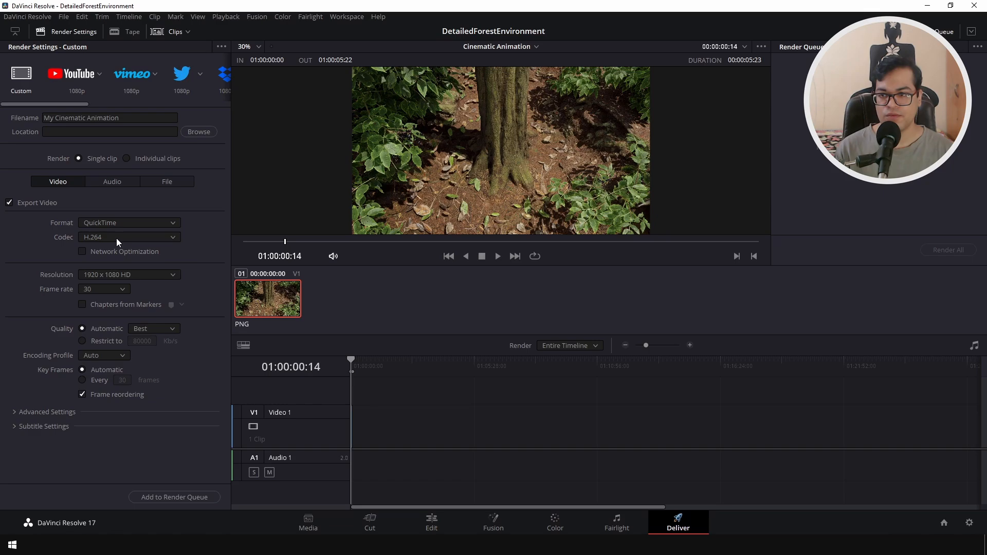
Use a render frame rate of 30, disable Frame reordering, and add the job to the render queue
{"action": "left_click", "coordinate": [113, 291]}
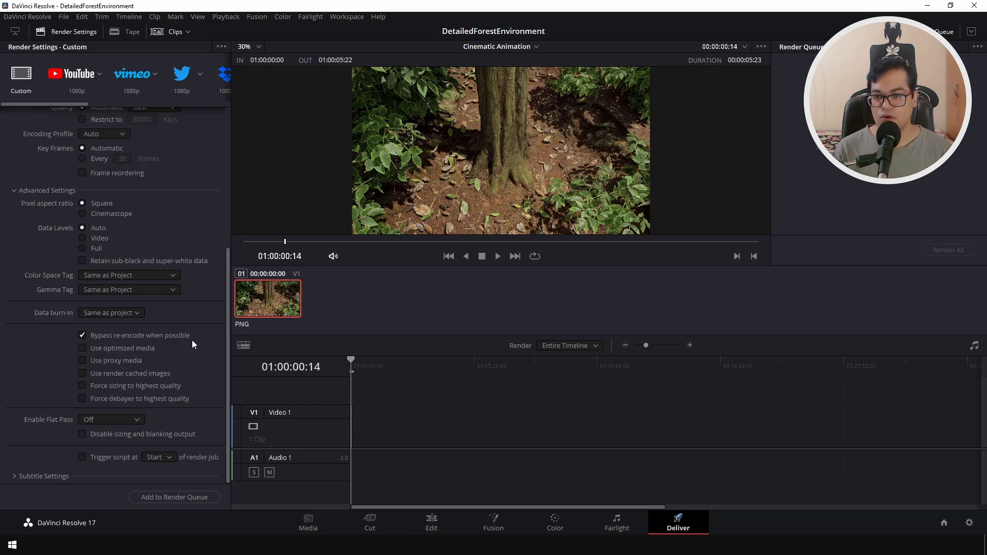
{"action": "scroll", "coordinate": [193, 294], "scroll_direction": "up", "scroll_amount": 5}
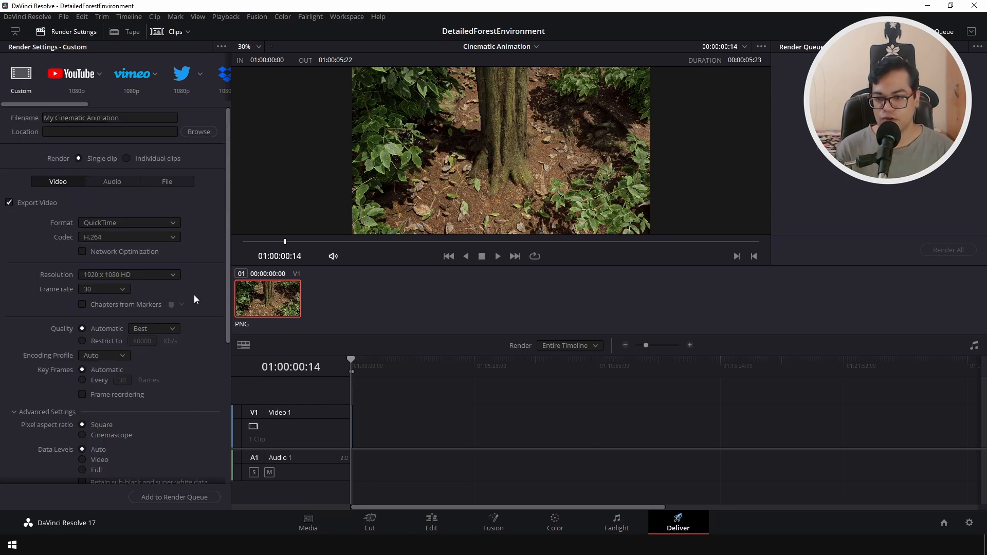
{"action": "left_click", "coordinate": [205, 500]}
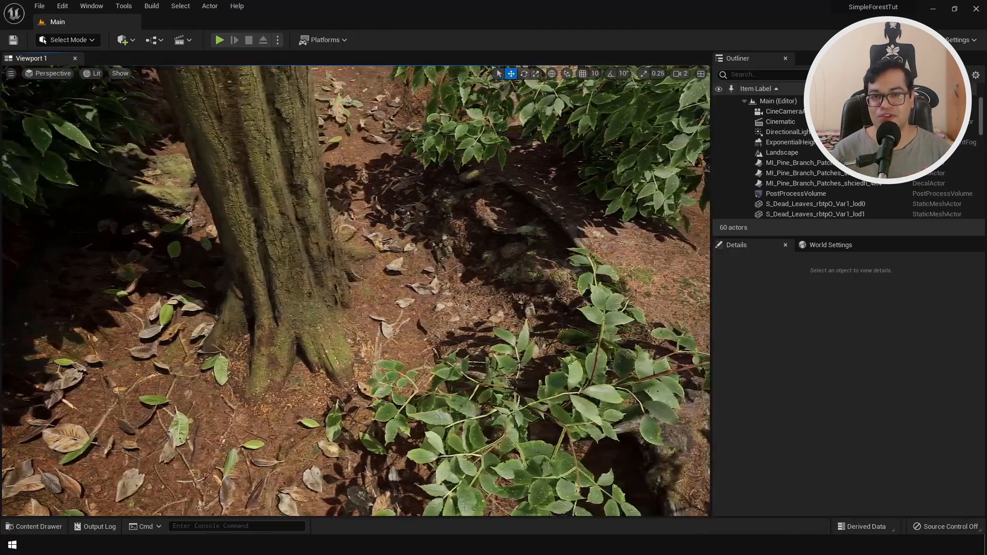
{"action": "right_click_drag", "start_coordinate": [356, 291], "coordinate": [284, 314]}
{"action": "key", "text": "w"}
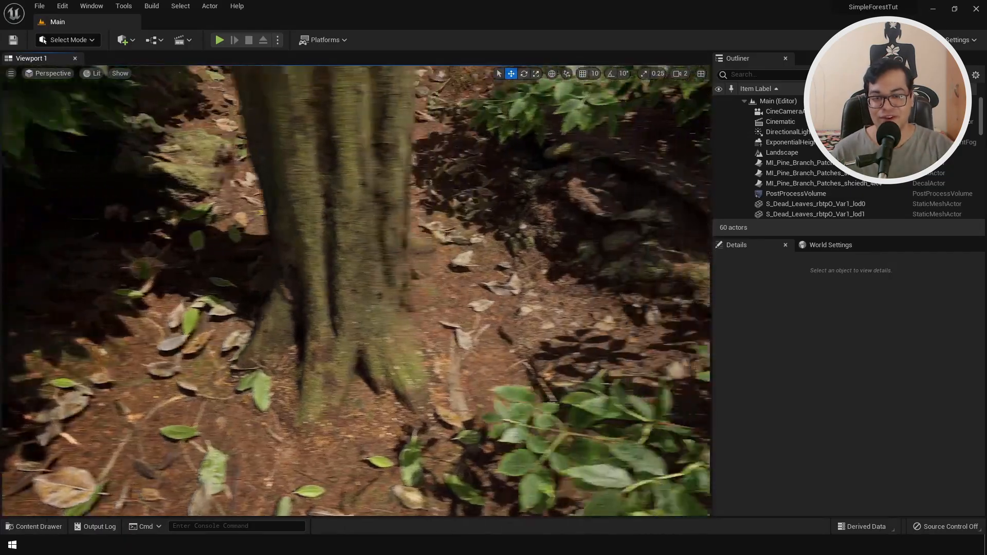